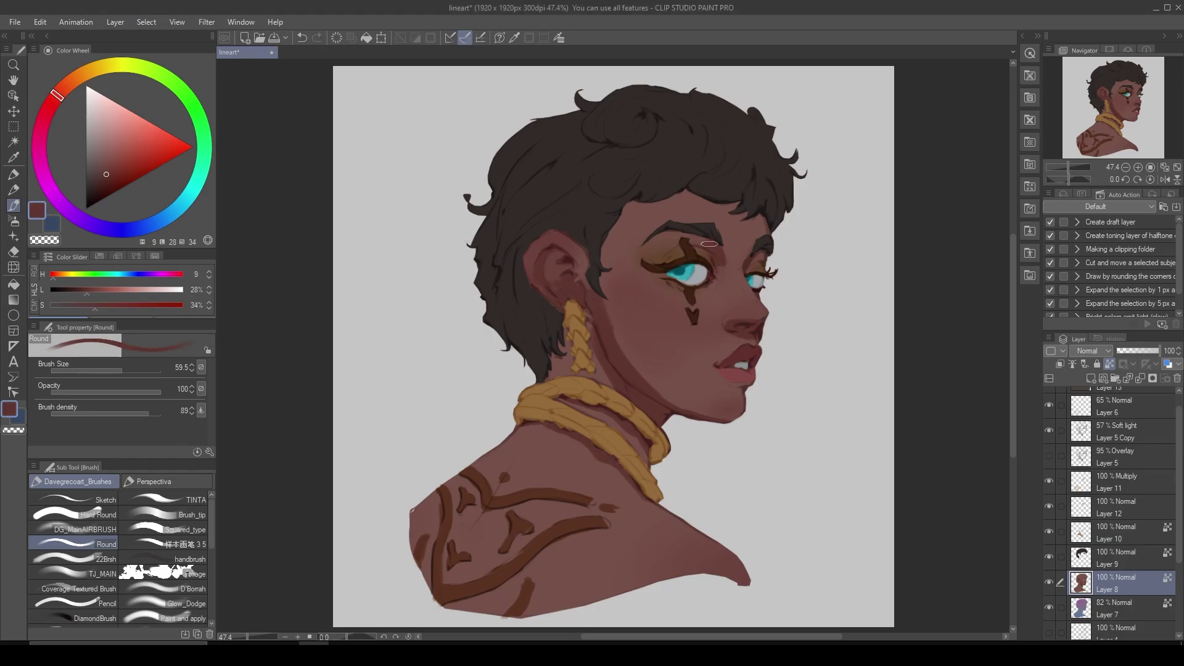
Paint soft shading across the temple, eye area and upper cheek with the Round brush, using skin tones sampled from the face.
alt+click(662, 264)
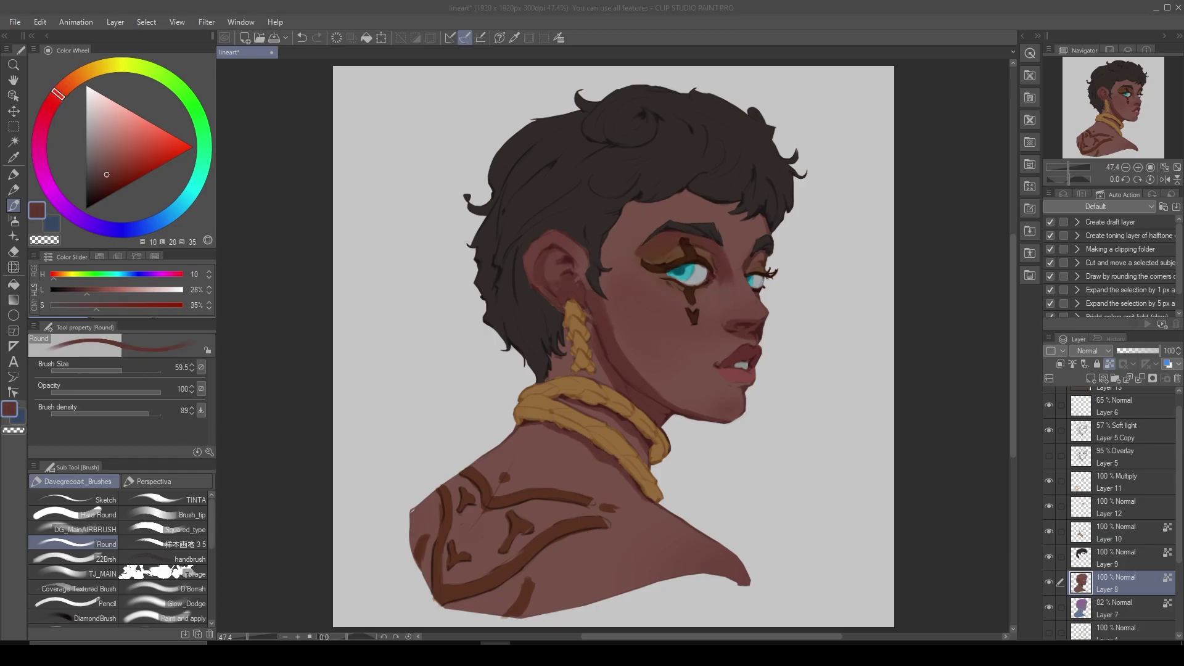
alt+click(697, 289)
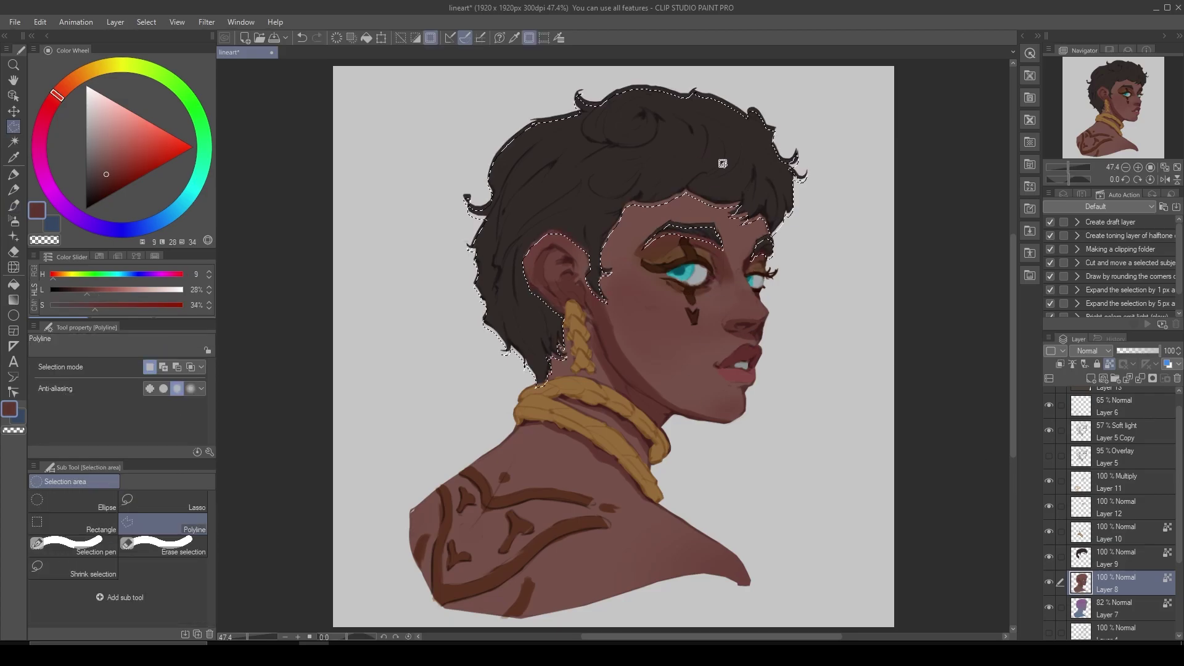
key(bracketleft)
alt+click(612, 281)
key(bracketright)
key(bracketright)
key(bracketright)
alt+click(612, 281)
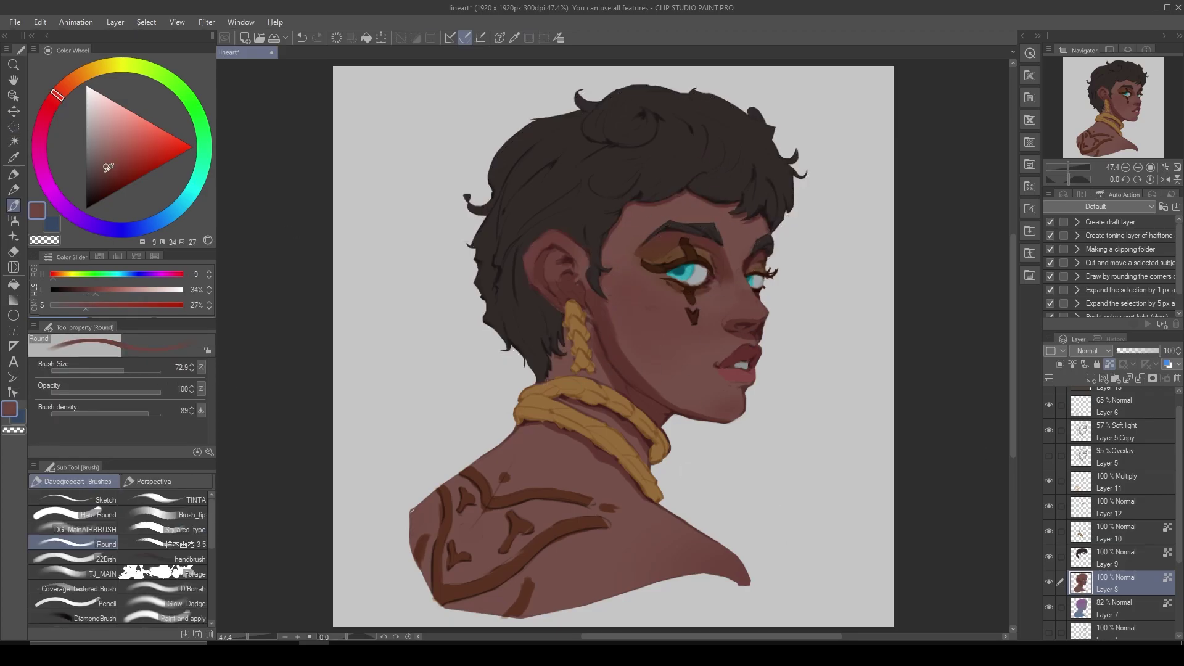
drag(614, 296, 657, 334)
Darken the upper lip and the corner of the mouth with a deep red sampled from the lips.
alt+click(743, 378)
drag(740, 389, 728, 395)
drag(721, 355, 753, 358)
Shade the cheek below the eye with a larger brush and sampled mid-dark skin tones.
key(bracketright)
alt+click(645, 320)
alt+click(645, 320)
mouse_move(642, 333)
mouse_down()
mouse_move(635, 317)
mouse_move(676, 343)
mouse_up()
alt+click(648, 338)
alt+click(708, 323)
alt+click(711, 341)
Blend the skin tones around the mouth, chin and jawline with an enlarged brush and repeatedly sampled skin colors.
alt+click(698, 369)
alt+click(694, 413)
alt+click(727, 425)
alt+click(701, 417)
key(bracketright)
key(bracketright)
key(bracketright)
key(bracketright)
alt+click(678, 376)
alt+click(656, 395)
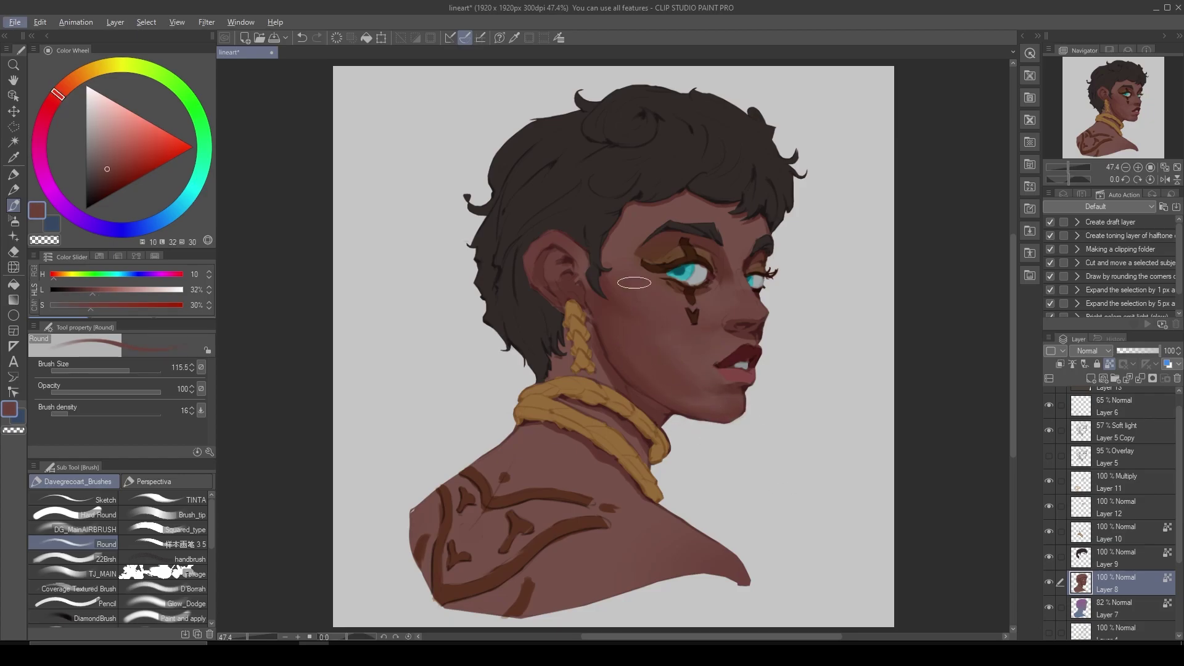
Raise the brush density to about 85 and paint a darker shadow along the lower edge of the shoulder and back.
click(145, 414)
key(bracketright)
alt+click(542, 592)
drag(468, 592, 558, 599)
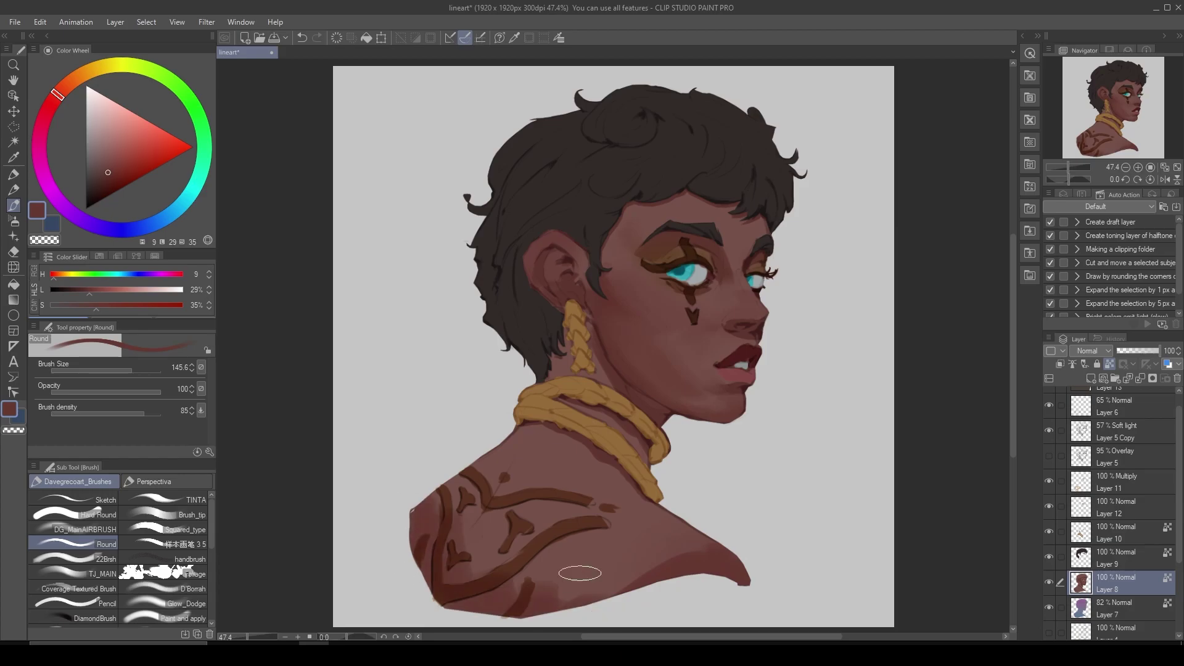
Set Layer 12's blending mode to Multiply and Layer 11's opacity to 79%.
click(1110, 507)
click(1087, 351)
click(1089, 221)
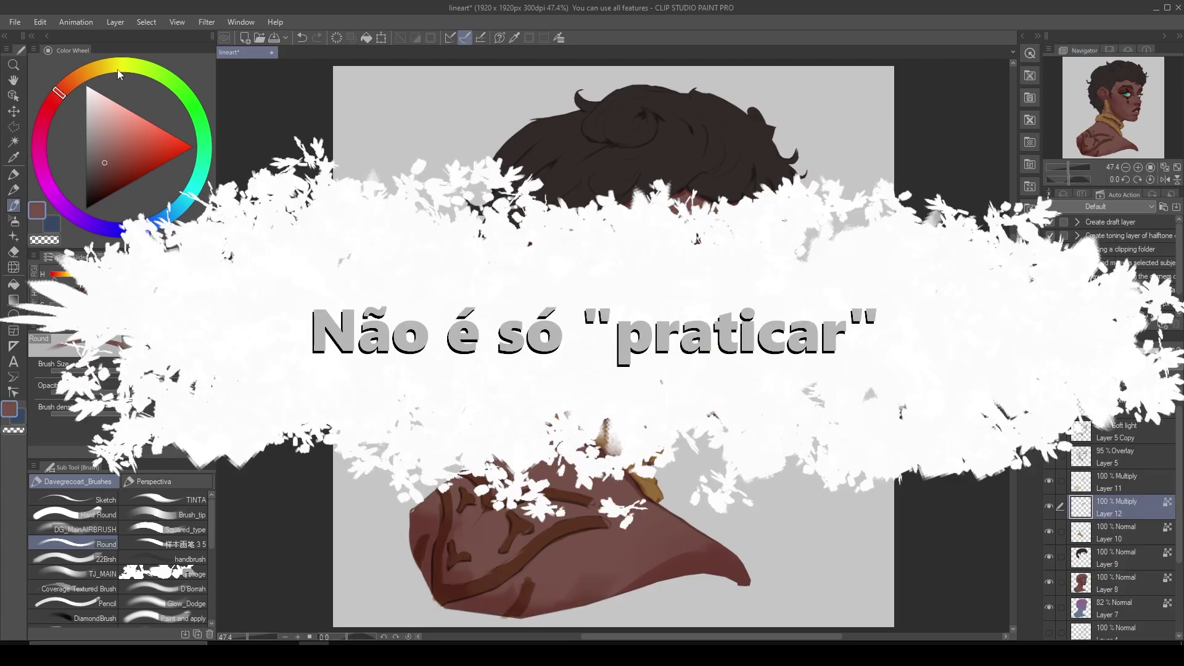
click(119, 74)
click(1057, 487)
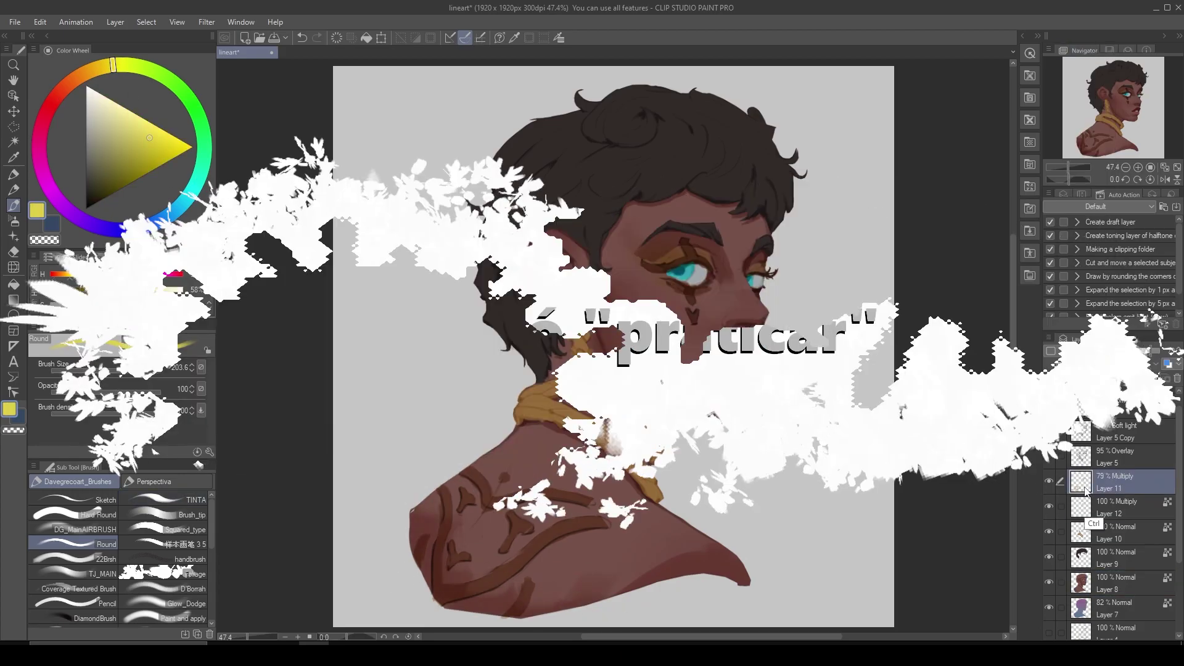
key(ctrl+d)
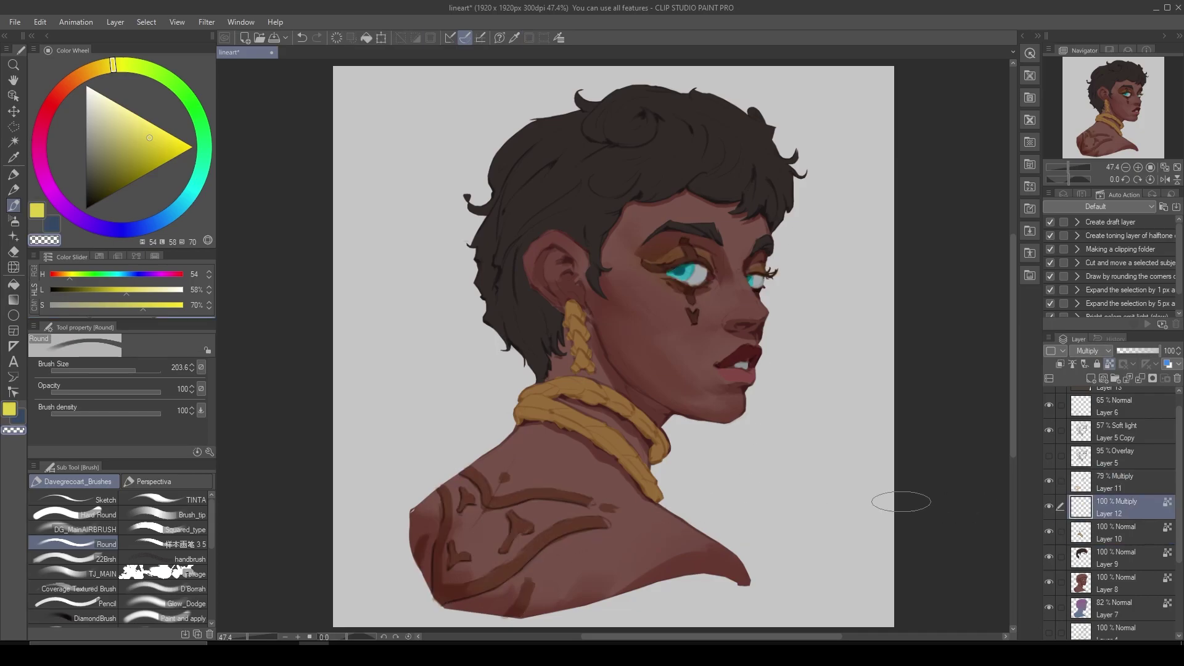
On Layer 8, refine the skin shading of the ear, shoulder and neck with sampled reddish-brown tones.
click(1122, 583)
alt+click(578, 286)
alt+click(532, 283)
alt+click(667, 552)
alt+click(430, 502)
alt+click(543, 366)
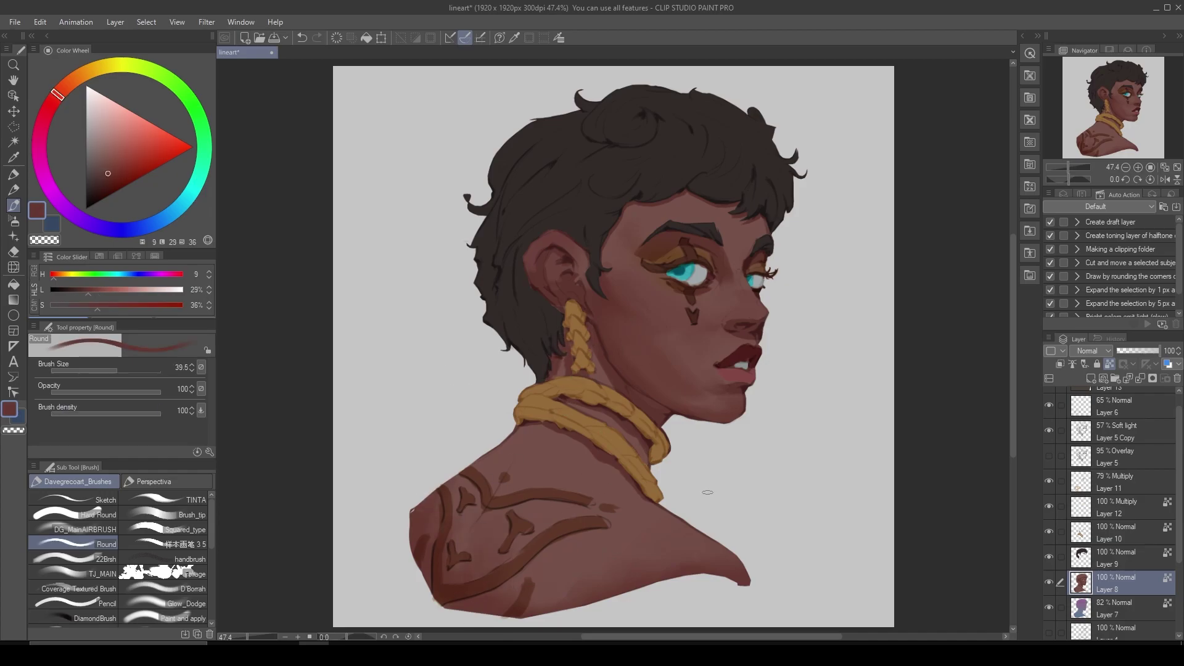
alt+click(614, 382)
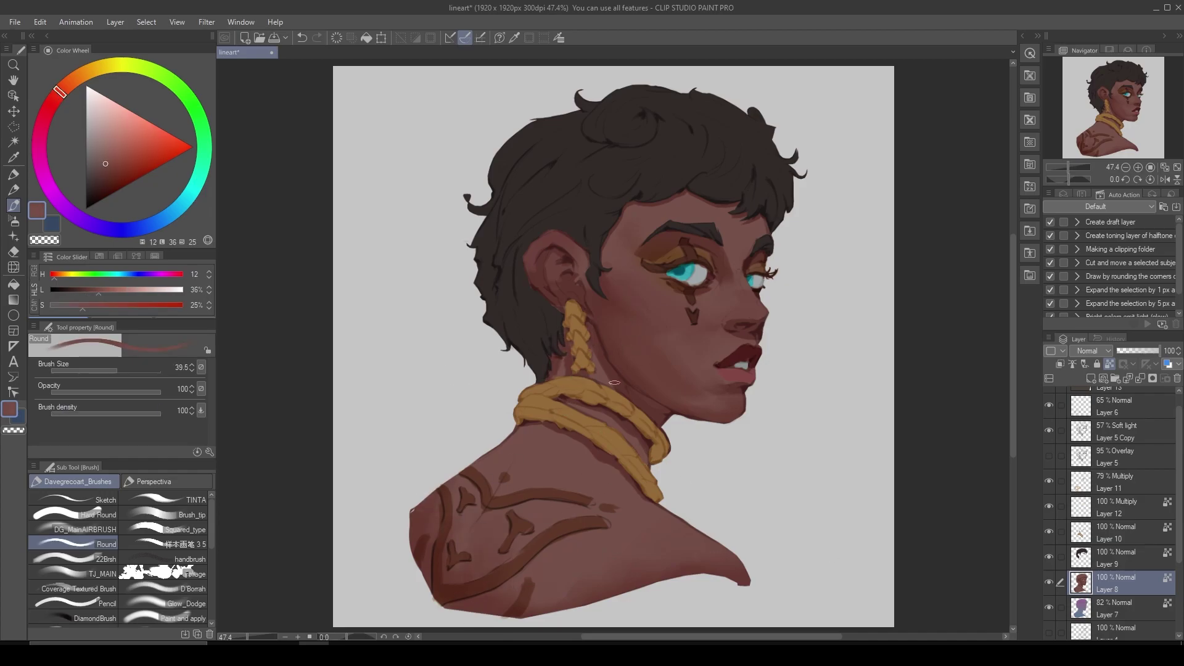
Paint a lighter skin plane from the temple across the upper cheek and around the eye up to the brow.
alt+click(646, 298)
drag(616, 255, 642, 274)
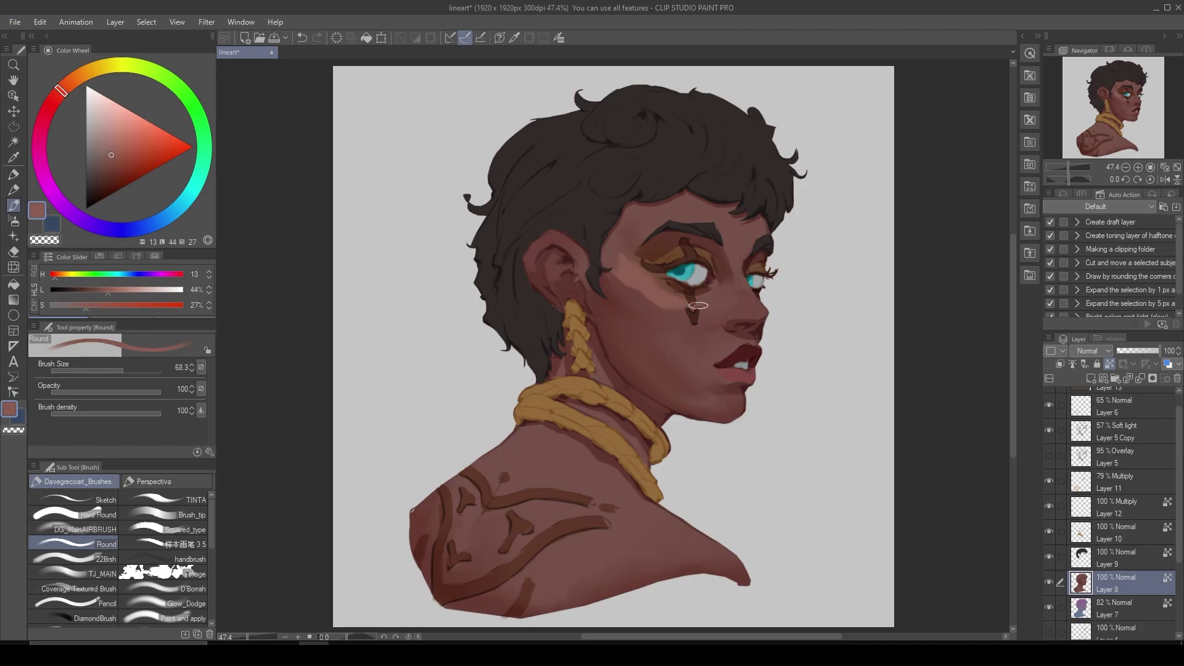
alt+click(671, 295)
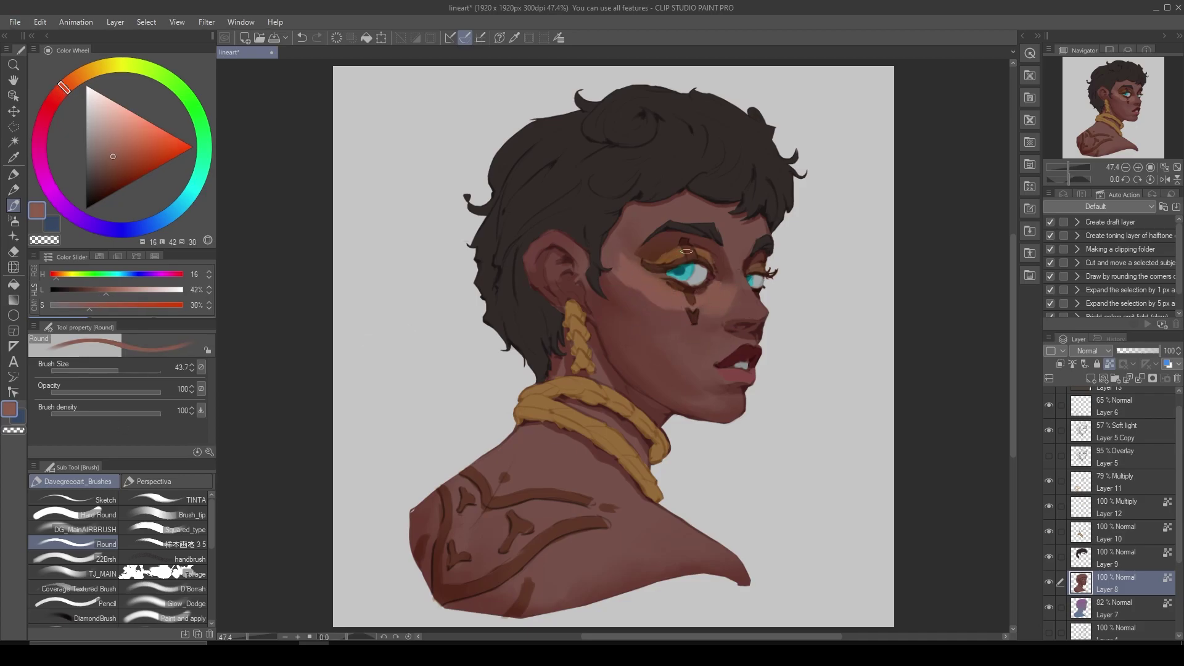
drag(733, 232, 644, 276)
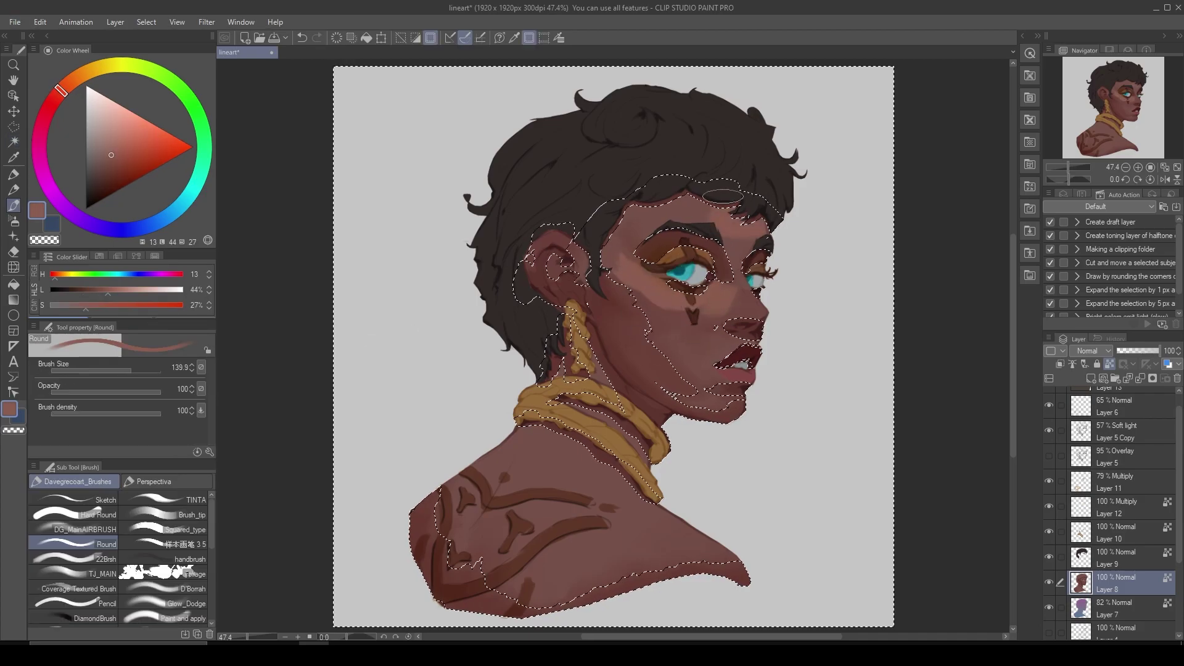
Add lighter skin tones to the nose, brow area, mouth surroundings and chin, and blend them into the cheek.
alt+click(758, 313)
drag(758, 314, 729, 262)
alt+click(738, 246)
alt+click(624, 247)
drag(714, 358, 753, 338)
drag(738, 408, 714, 362)
alt+click(719, 339)
alt+click(716, 328)
alt+click(657, 314)
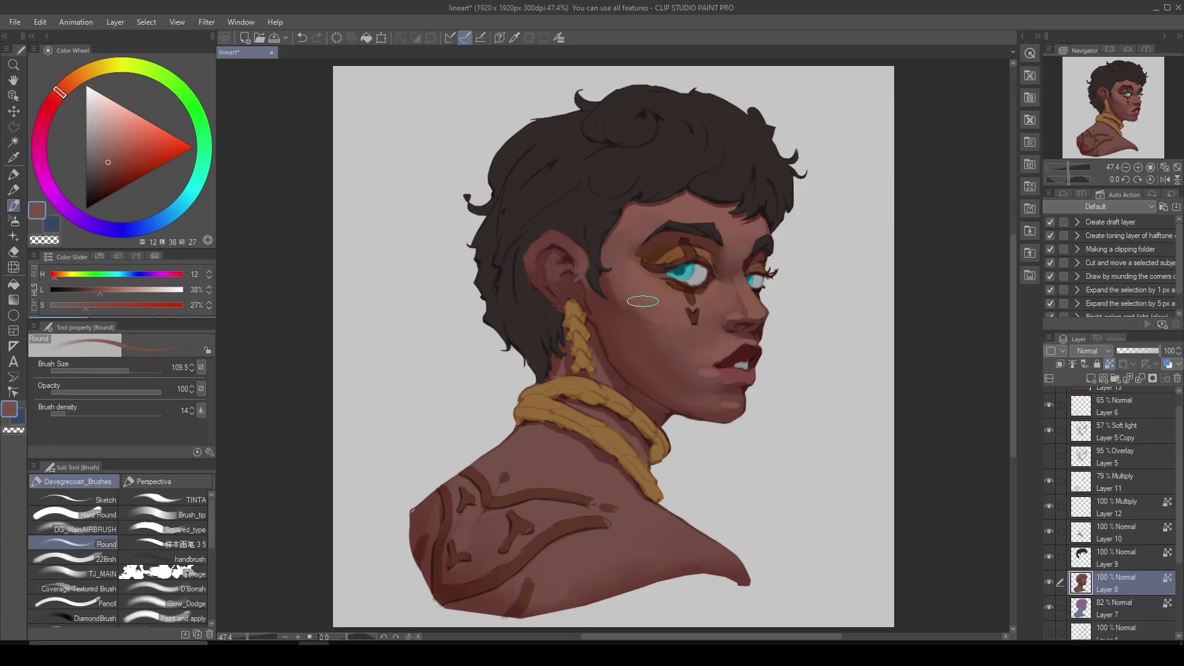
Blend the chin and mouth shading and add small light accents on the nose, adjusting the brush size as needed.
alt+click(710, 373)
ctrl+alt+drag(714, 392, 721, 347)
alt+click(686, 376)
alt+click(750, 337)
ctrl+alt+drag(737, 299, 744, 304)
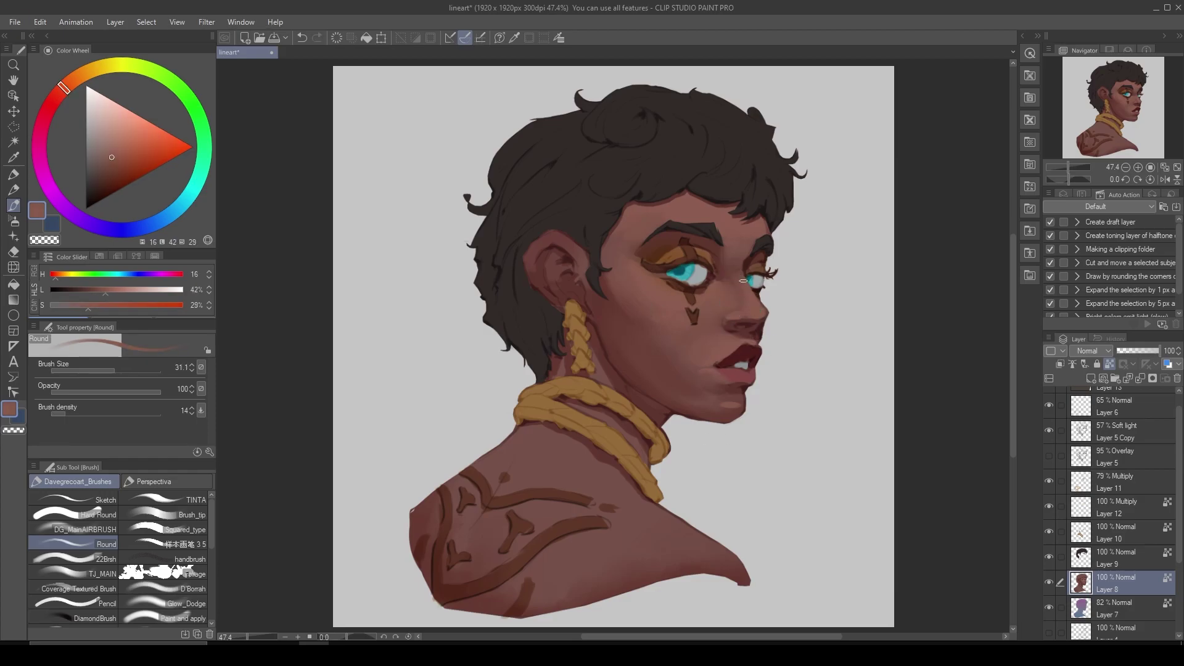
Lighten the upper back and shoulder with warmer skin tones and model the neck shading with sampled colors.
alt+click(597, 361)
alt+click(572, 480)
ctrl+alt+drag(572, 479, 612, 490)
alt+click(476, 521)
alt+click(561, 502)
alt+click(457, 547)
mouse_move(588, 432)
ctrl+alt+mouse_down()
mouse_move(578, 463)
mouse_move(587, 454)
ctrl+alt+mouse_up()
alt+click(628, 379)
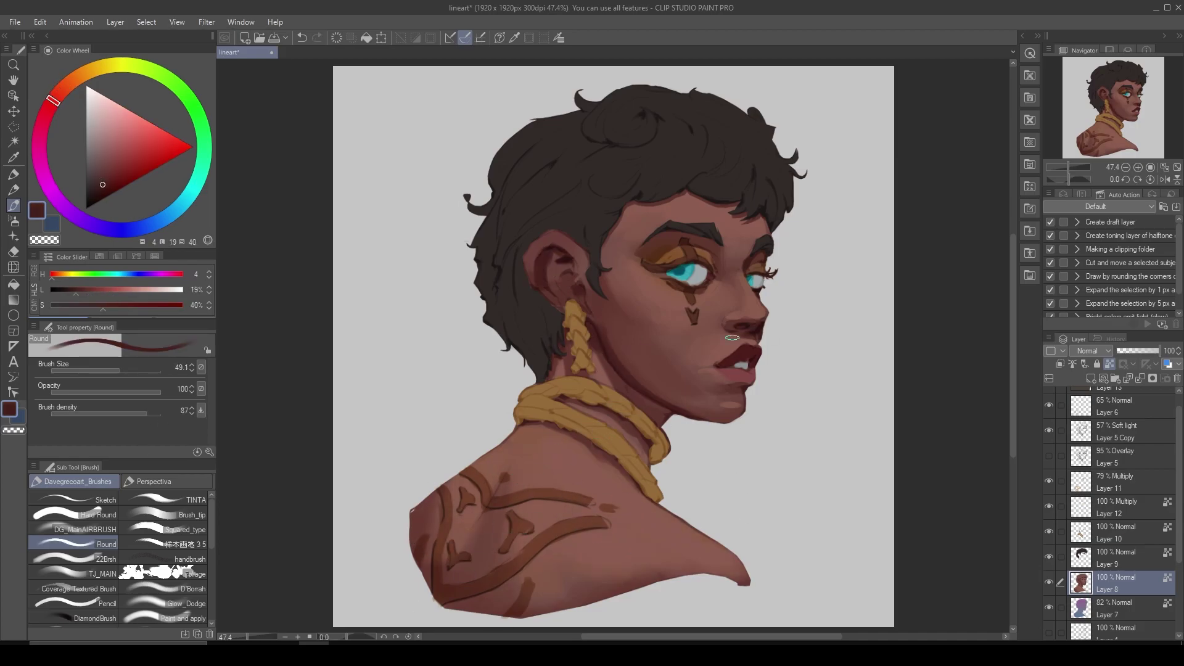
Hide Layers 11 and 12 and deepen the skin shading around the eye sockets with sampled tones.
click(1048, 481)
click(1049, 506)
alt+click(655, 258)
alt+click(726, 253)
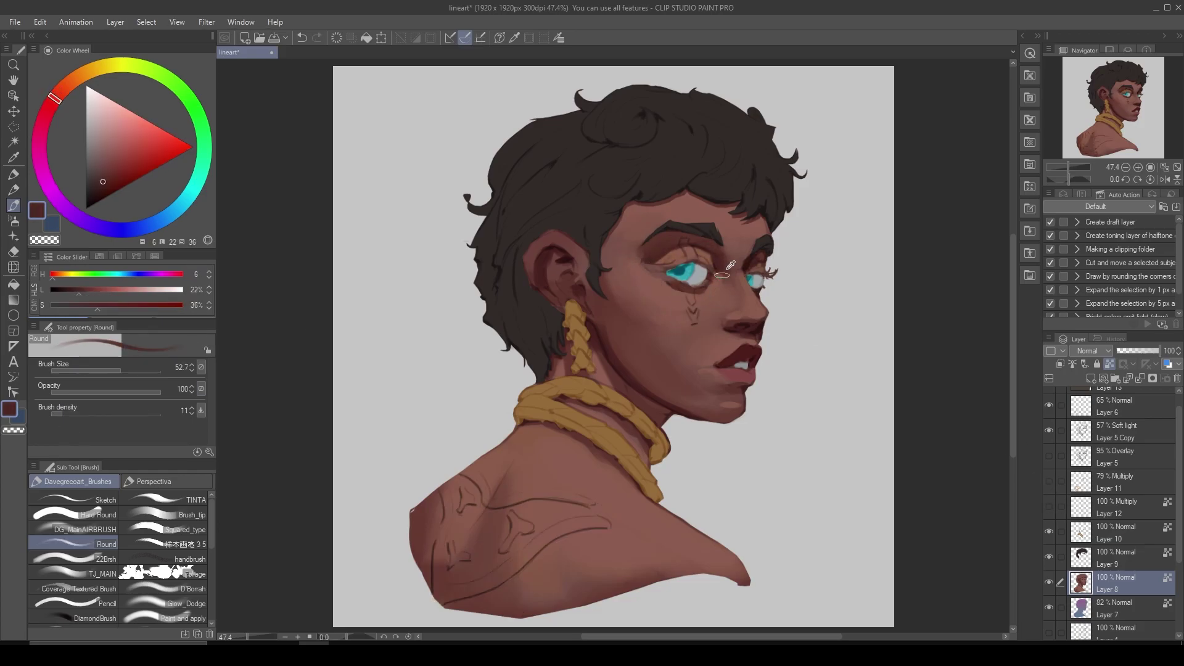
alt+click(686, 282)
Hide Layer 6 and smooth the skin shading under the eye and on the cheek, jaw and temple.
click(1049, 406)
alt+click(700, 291)
alt+click(625, 350)
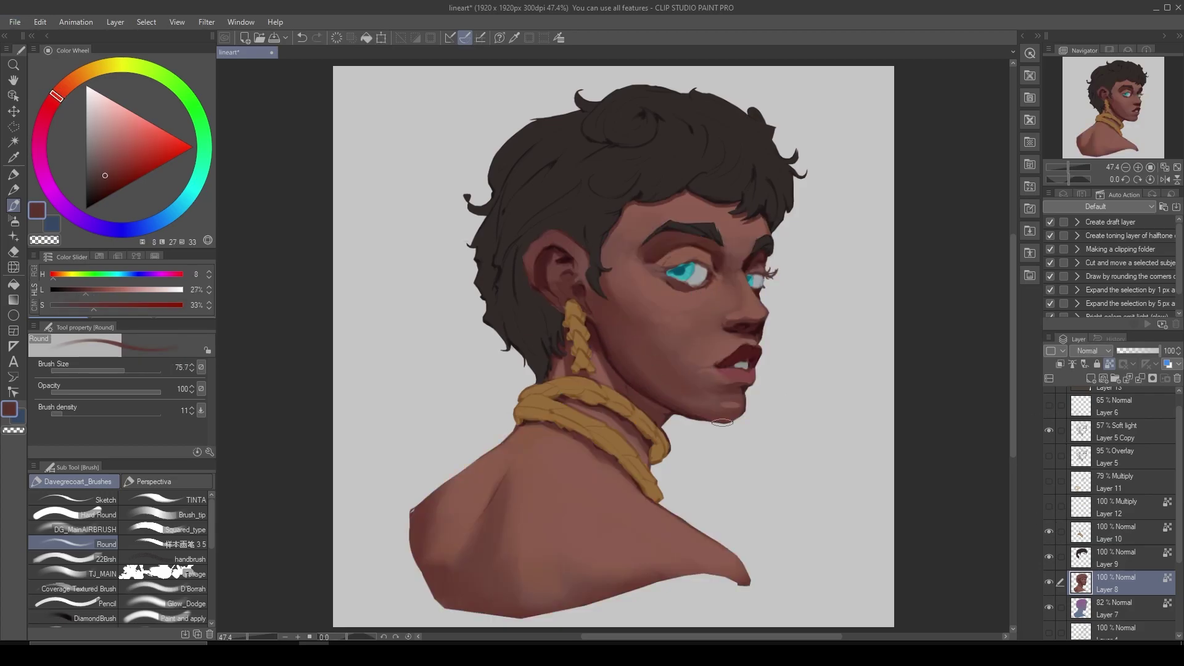
alt+click(616, 246)
alt+click(628, 244)
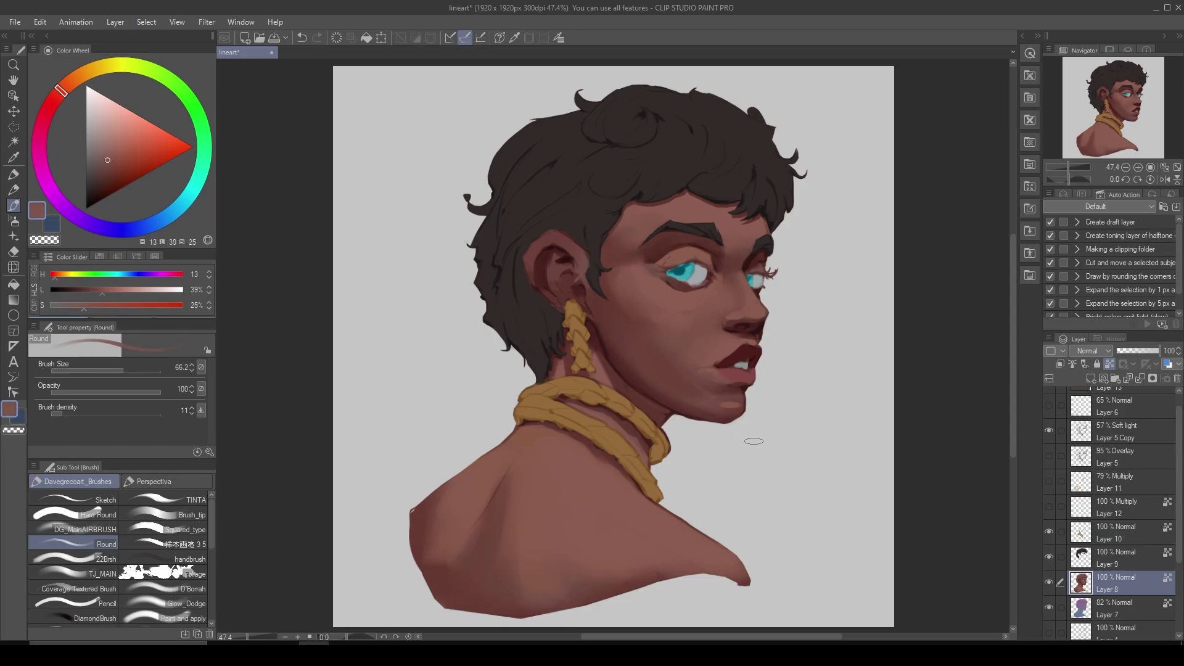
Show Layers 11 and 12 again and shade the near eye with a greyish tone sampled from the eyeball.
click(1050, 481)
click(1050, 506)
alt+click(694, 284)
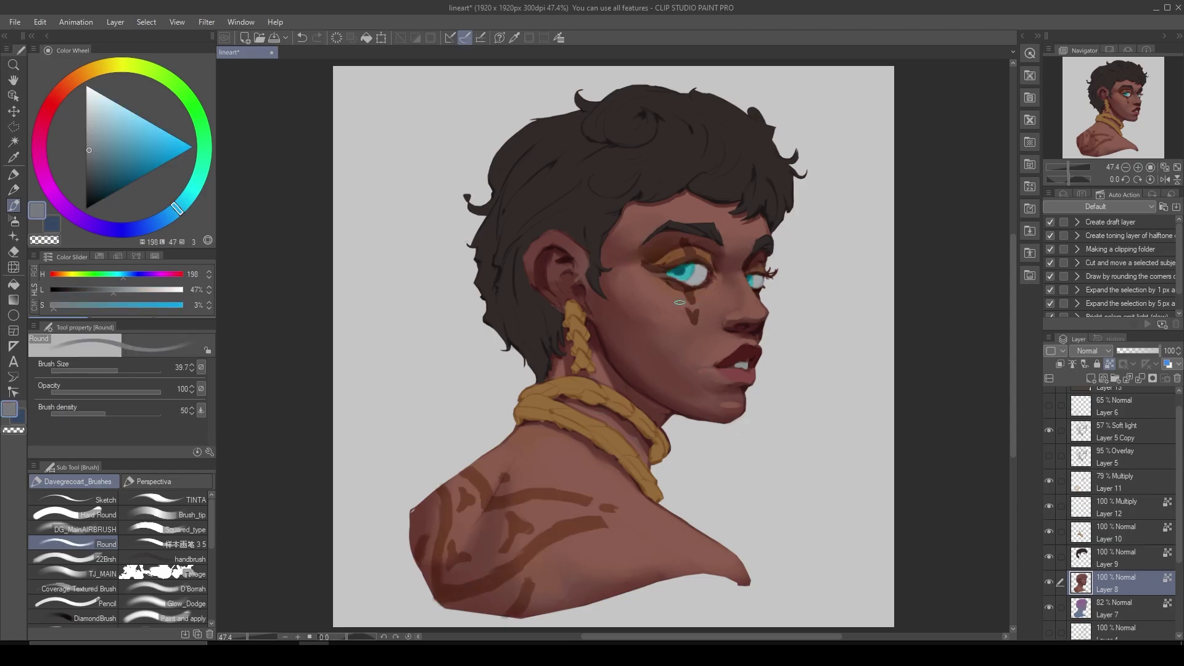
alt+click(692, 274)
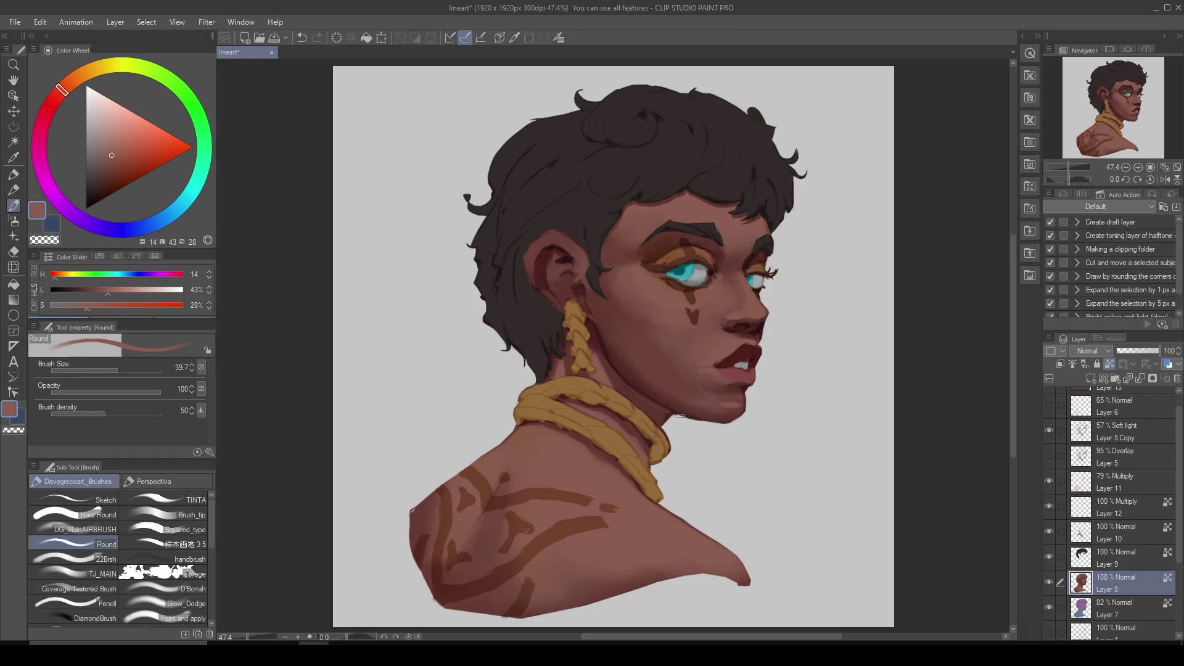
Paint a lighter rim on the ear and refine the shading along the chin, jaw and neck.
alt+click(571, 247)
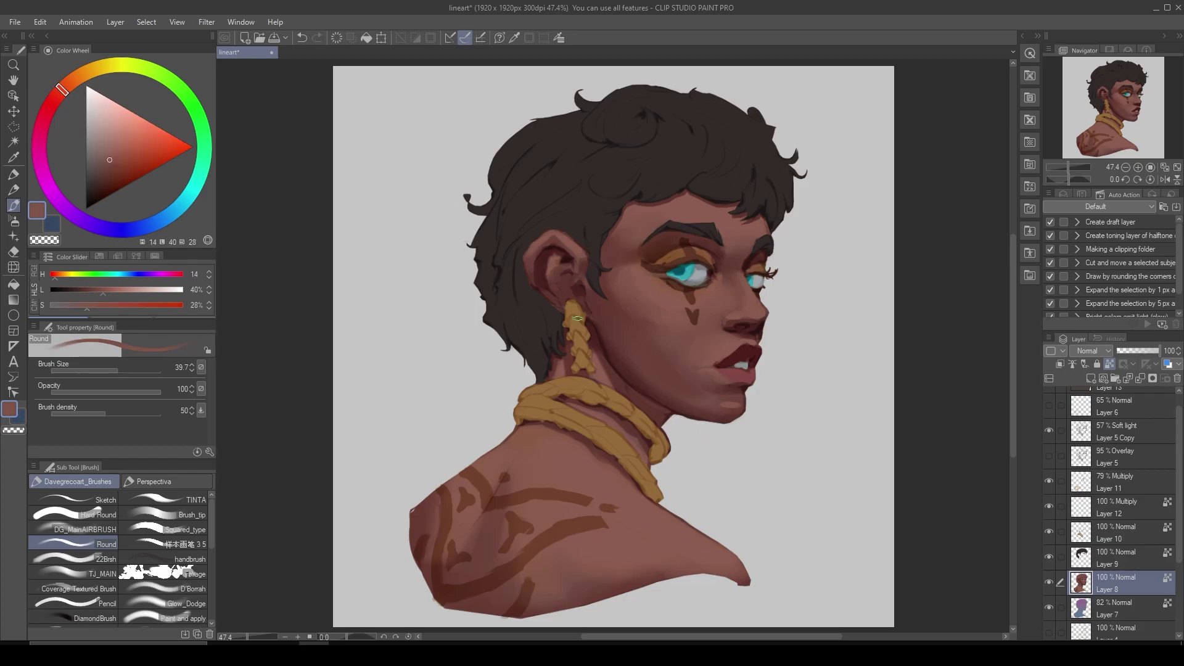
alt+click(592, 309)
alt+click(708, 401)
alt+click(709, 401)
alt+click(636, 394)
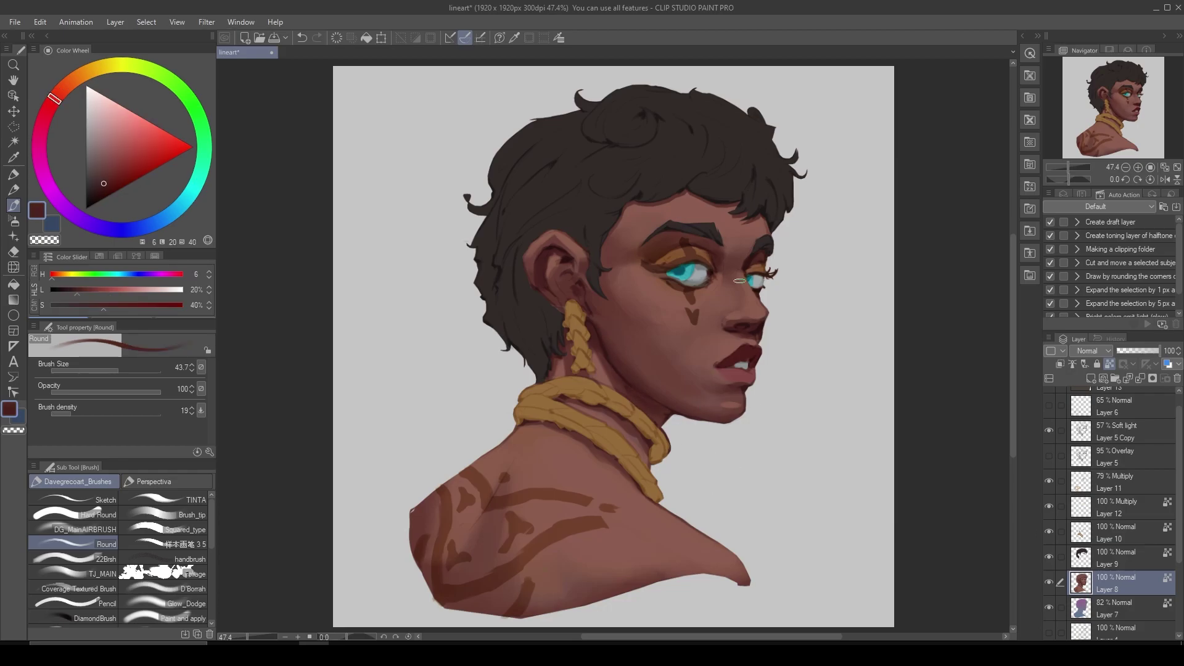
alt+click(617, 332)
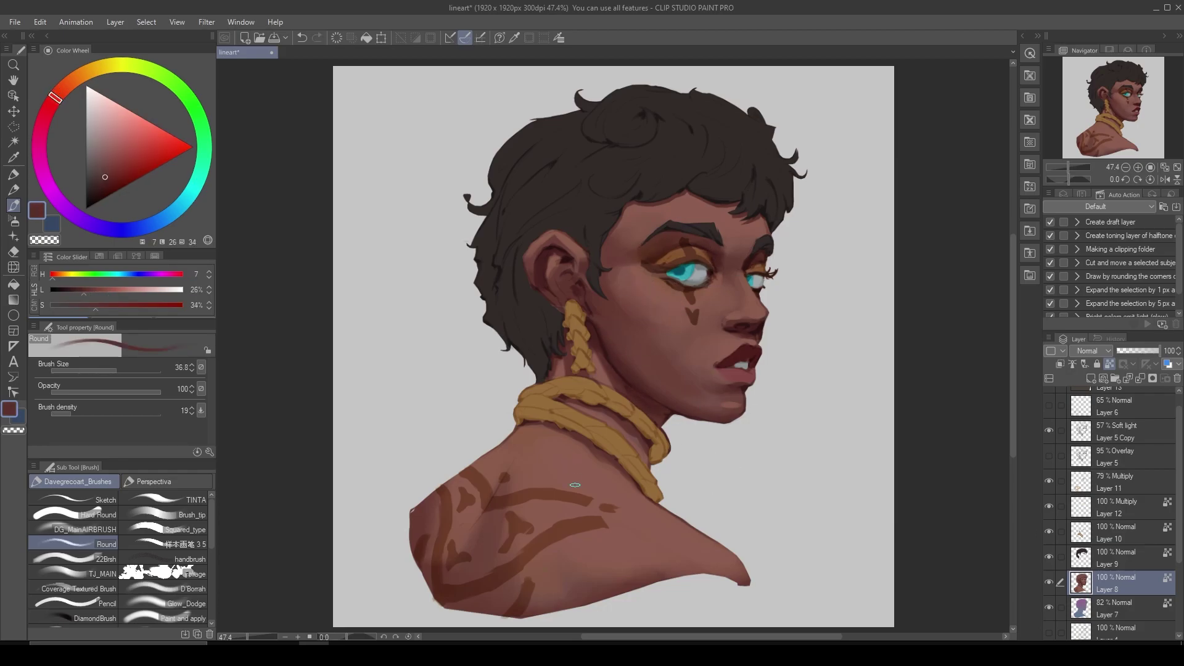
Switch to hair Layer 9 and lay in dark shadows and warmer brown tones over the top and back of the hair.
ctrl+shift+click(555, 173)
alt+click(555, 172)
drag(609, 142, 576, 133)
drag(599, 176, 586, 185)
alt+click(563, 303)
drag(563, 304, 494, 198)
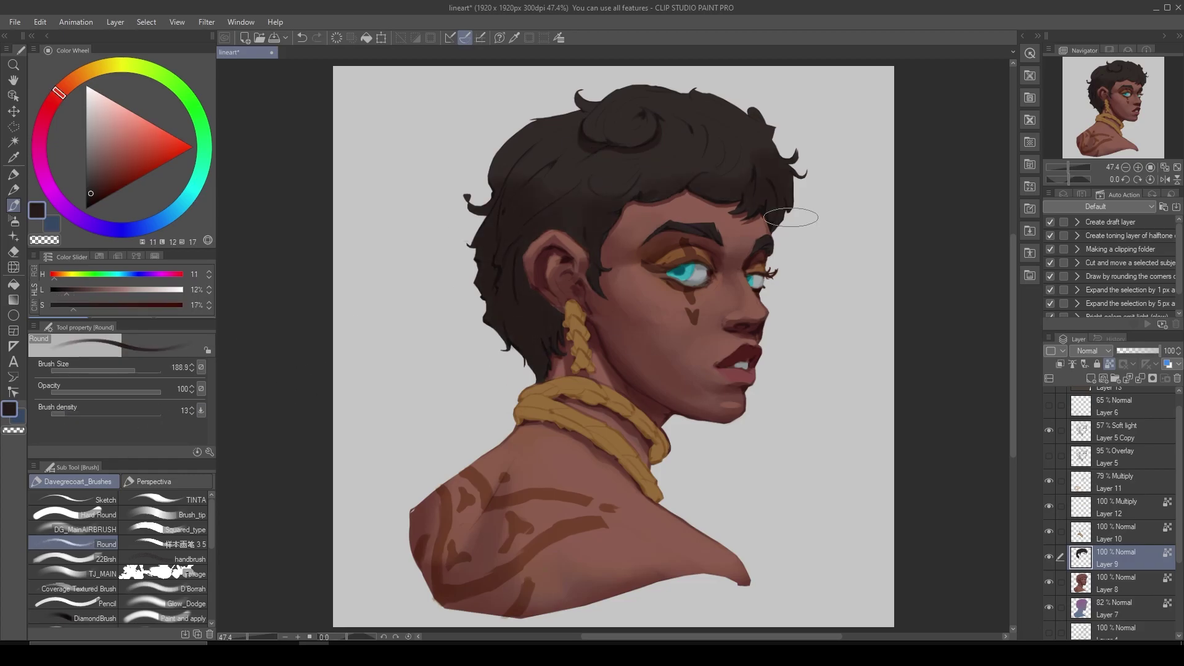
alt+click(594, 211)
alt+click(549, 168)
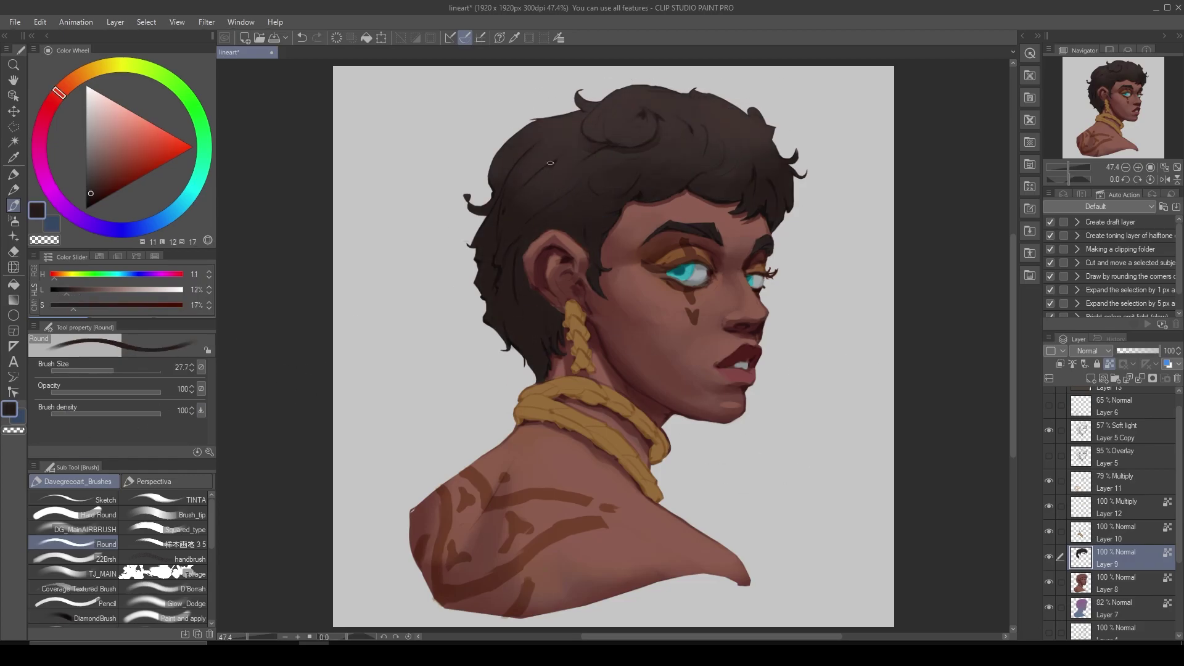
Define the curls and locks on the crown and fringe with dark strokes in sampled hair browns.
mouse_move(635, 153)
mouse_down()
mouse_move(605, 142)
mouse_move(626, 129)
mouse_up()
drag(654, 179, 639, 185)
alt+click(661, 195)
alt+click(709, 197)
drag(758, 127, 763, 117)
alt+click(728, 164)
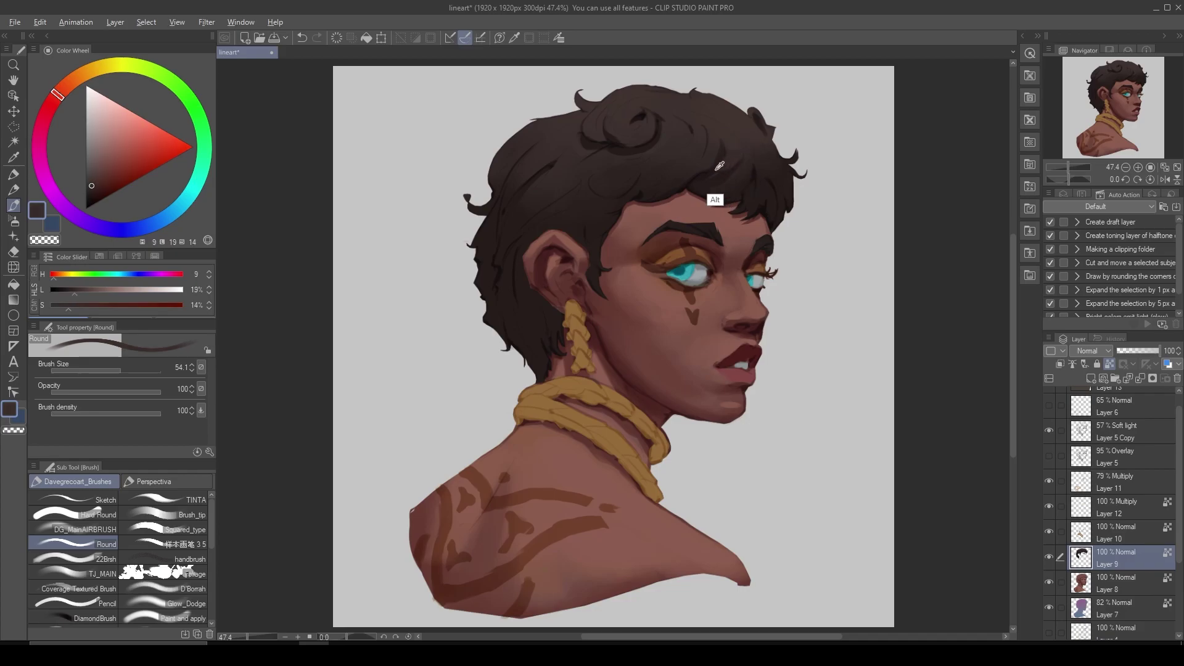
alt+click(719, 161)
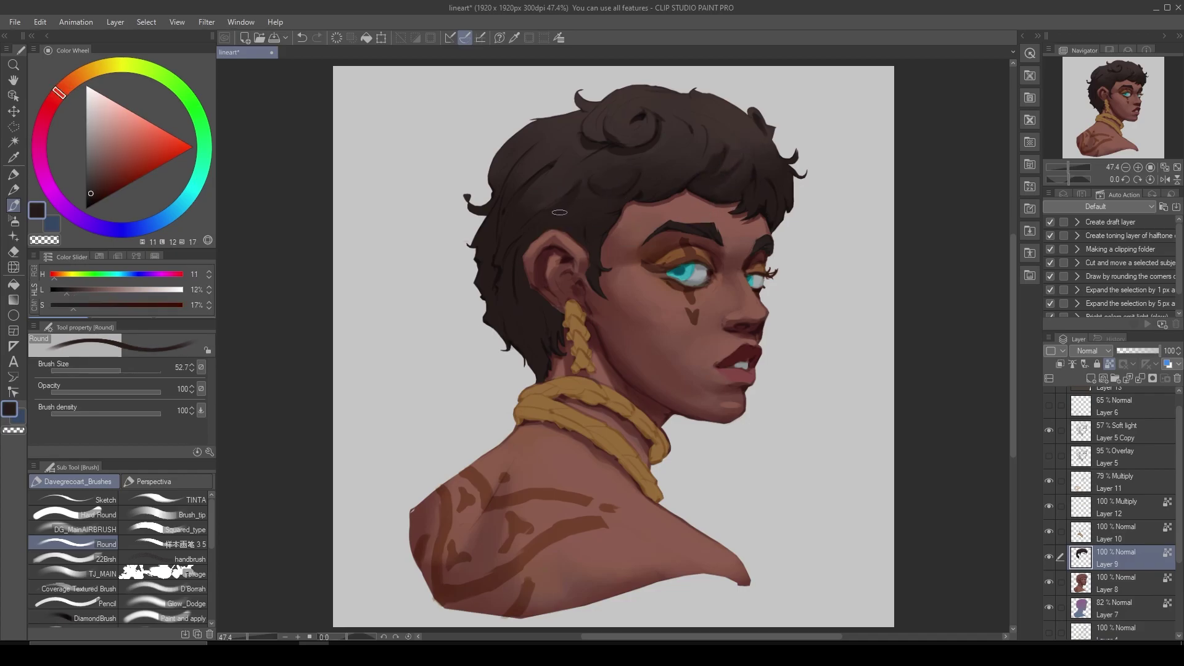
alt+click(719, 179)
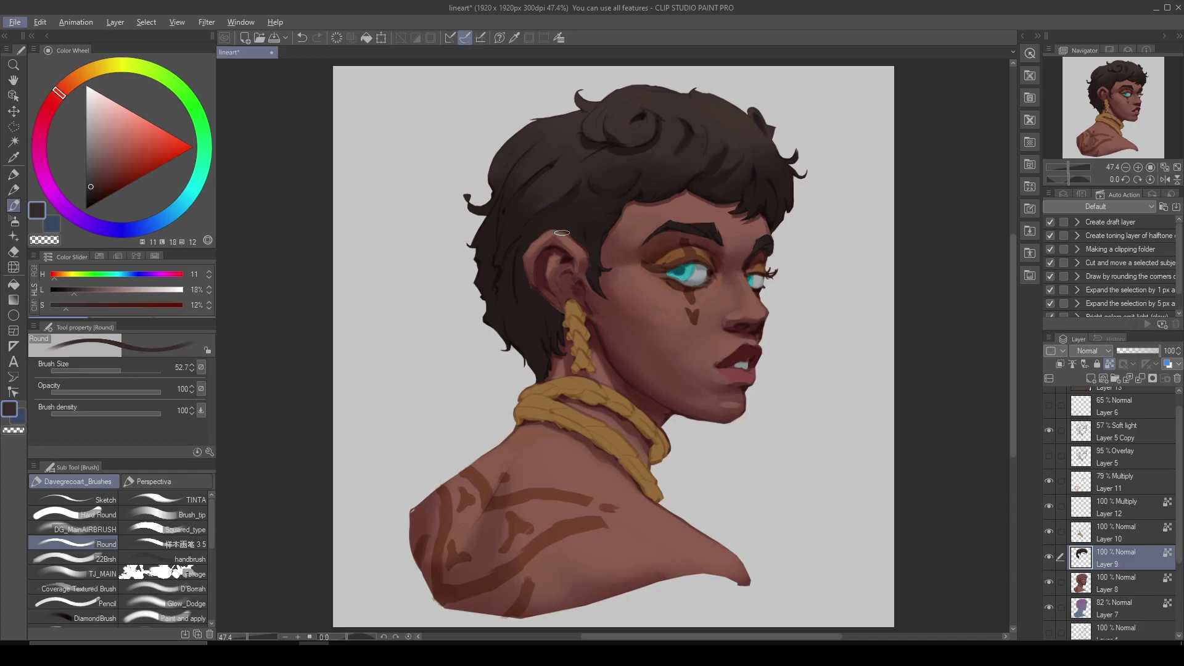
Paint strands in the hair above and behind the ear with sampled dark browns.
mouse_move(542, 238)
mouse_down()
mouse_move(527, 235)
mouse_move(543, 185)
mouse_up()
alt+click(544, 189)
alt+click(562, 188)
alt+click(533, 196)
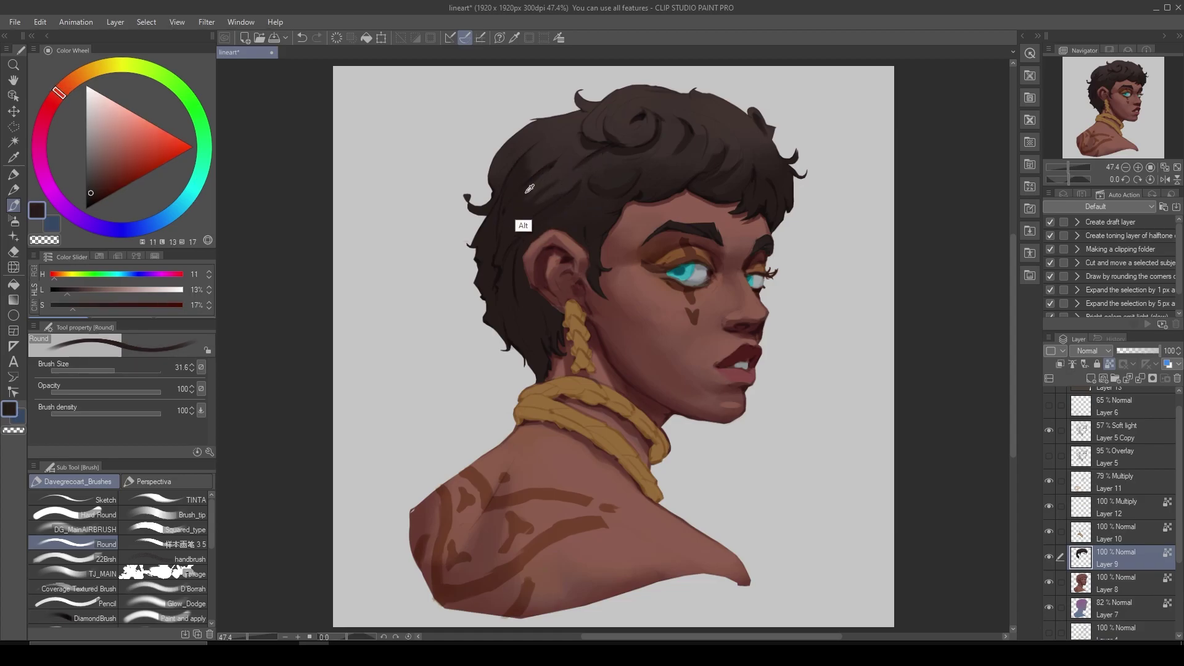
alt+click(633, 162)
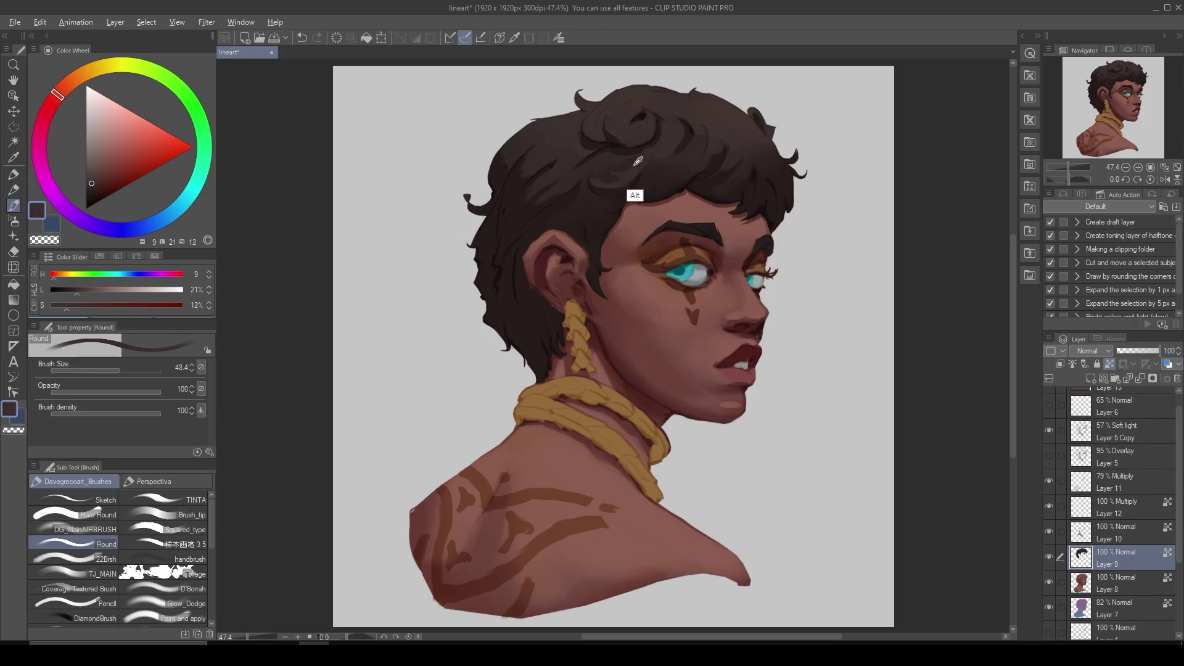
Paint lighter reddish-brown highlights across the top of the hair and along the fringe.
alt+click(685, 141)
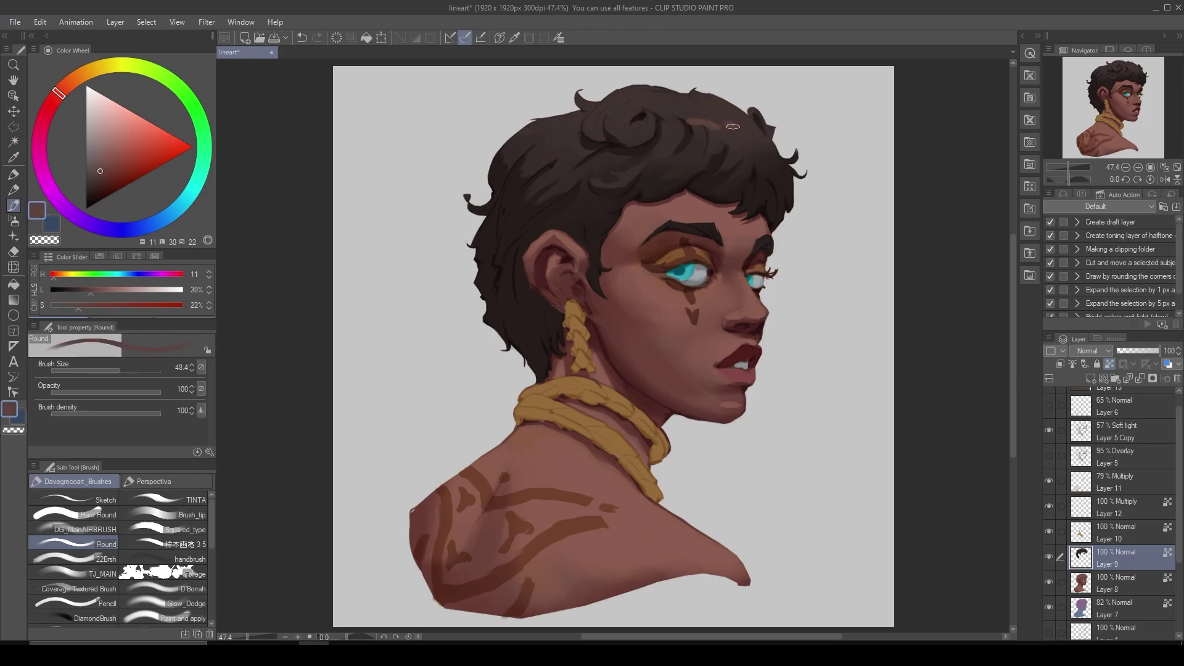
drag(623, 216, 608, 213)
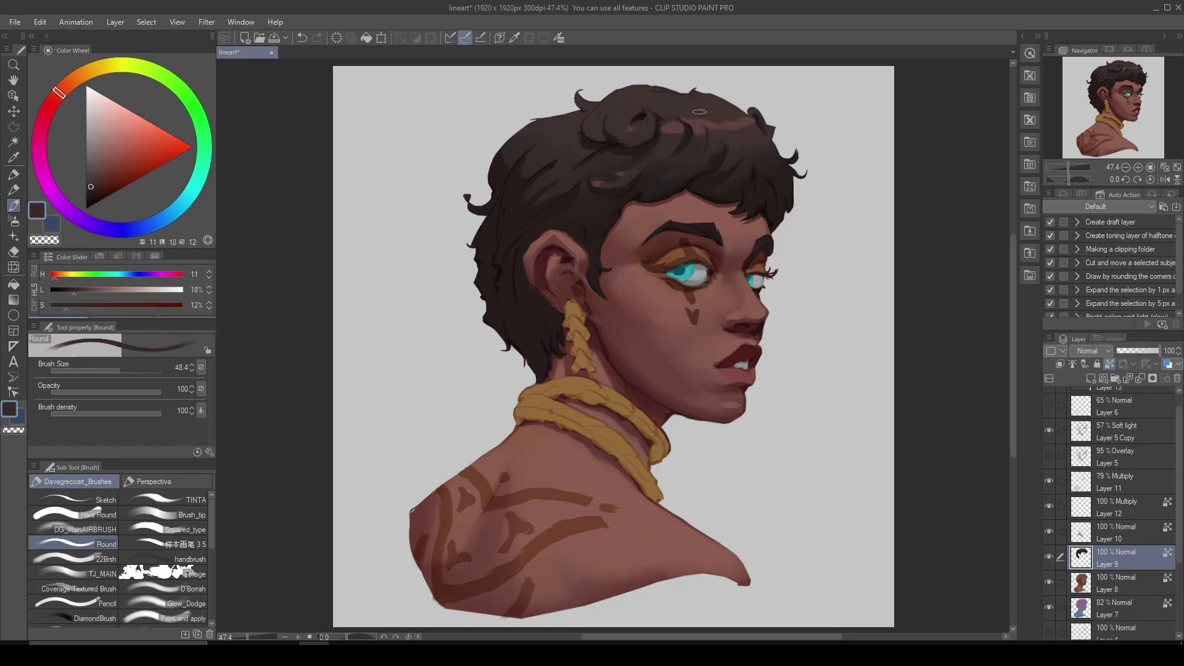
alt+click(739, 114)
alt+click(737, 116)
Extend the reddish-brown highlights to the crown and upper back of the head, and refine the large curl with dark strokes.
drag(725, 148, 729, 119)
drag(571, 142, 563, 162)
alt+click(587, 156)
alt+click(603, 158)
alt+click(580, 118)
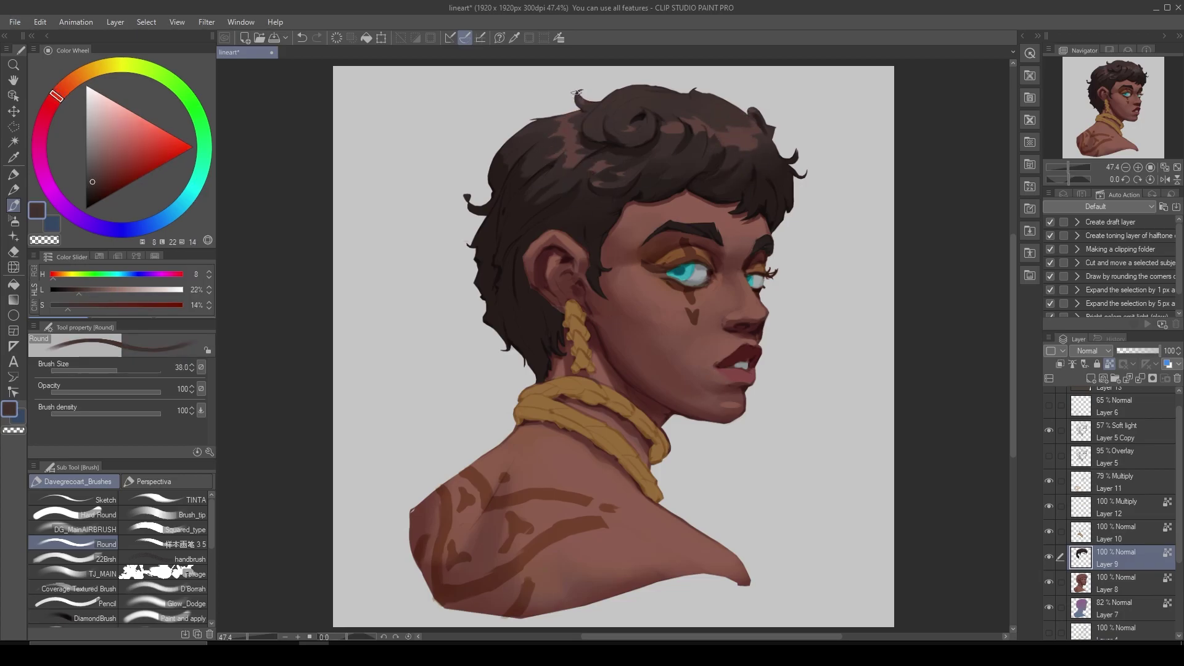
drag(623, 124, 601, 123)
alt+click(653, 271)
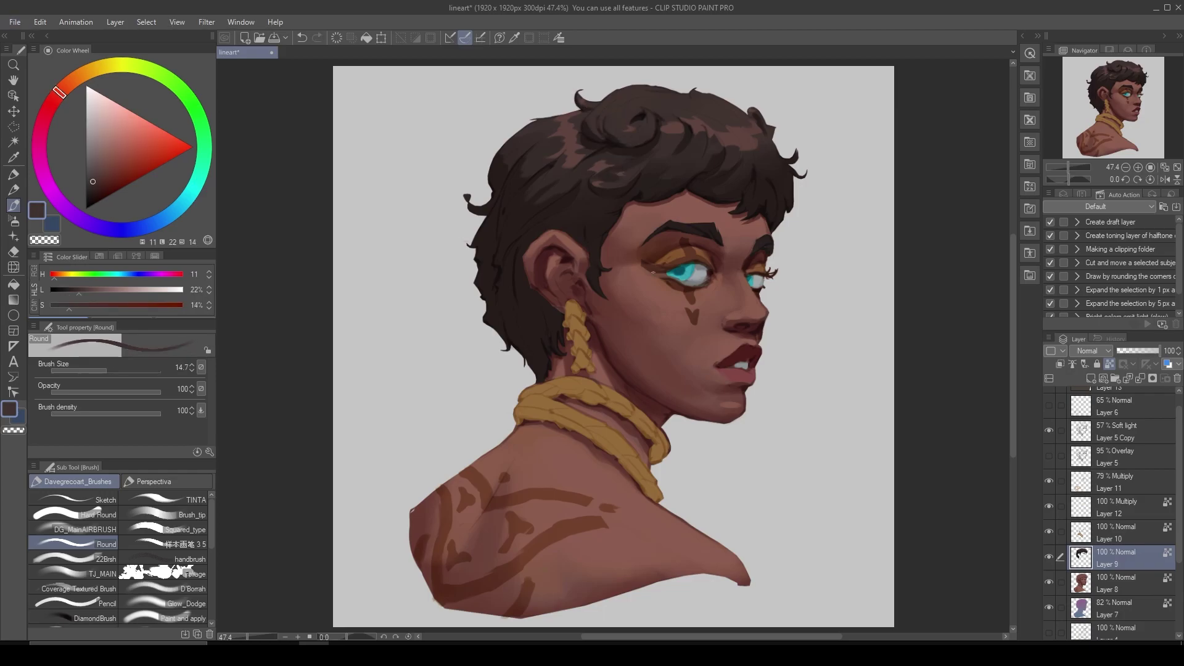
Refine both eyebrows with fine dark strokes in colors sampled from the brows.
alt+click(706, 235)
drag(703, 235, 707, 235)
alt+click(700, 227)
alt+click(766, 237)
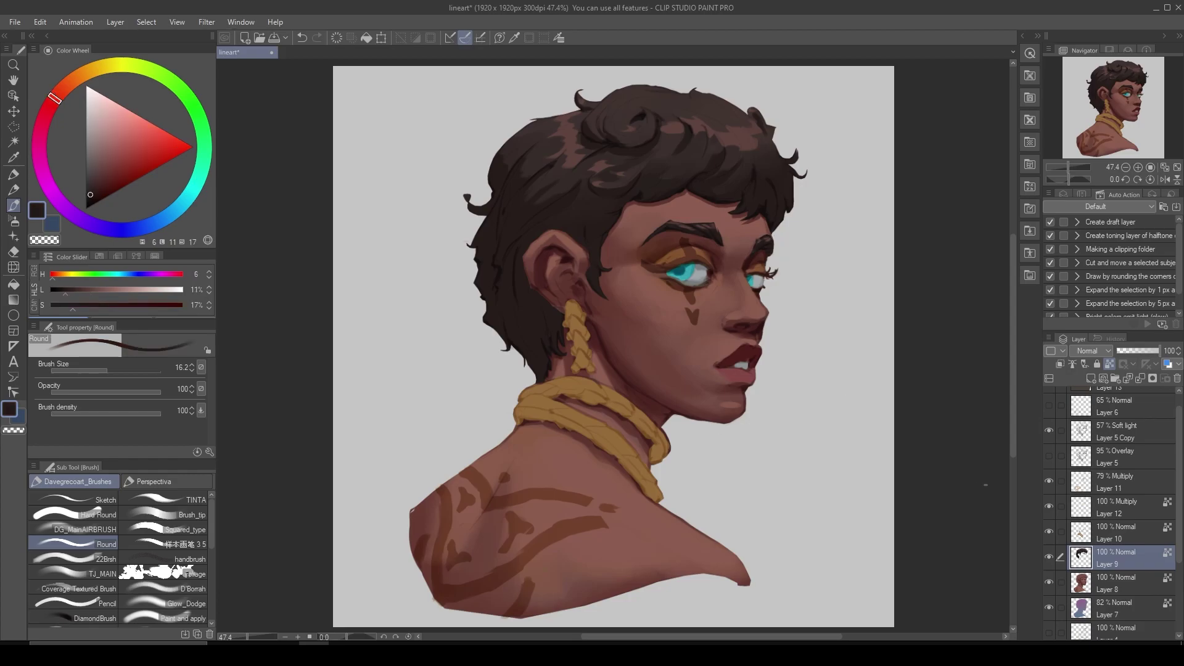
On Layer 10, shade the gold neck rings with soft, low-density brown strokes from a large round brush.
click(1110, 532)
click(66, 97)
click(116, 177)
drag(159, 412, 59, 412)
drag(649, 430, 641, 487)
drag(555, 395, 624, 434)
alt+click(623, 434)
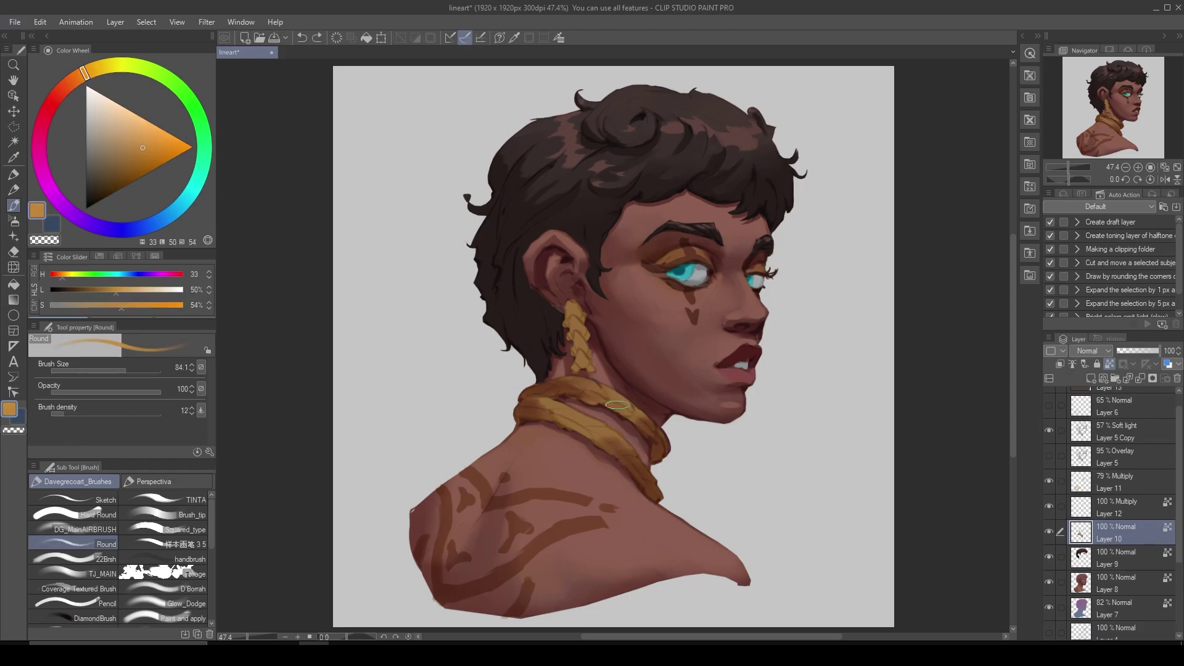
Paint yellow highlights and dark red twisted rope shadows along the gold neck rings.
drag(573, 395, 642, 413)
alt+click(586, 438)
alt+click(620, 398)
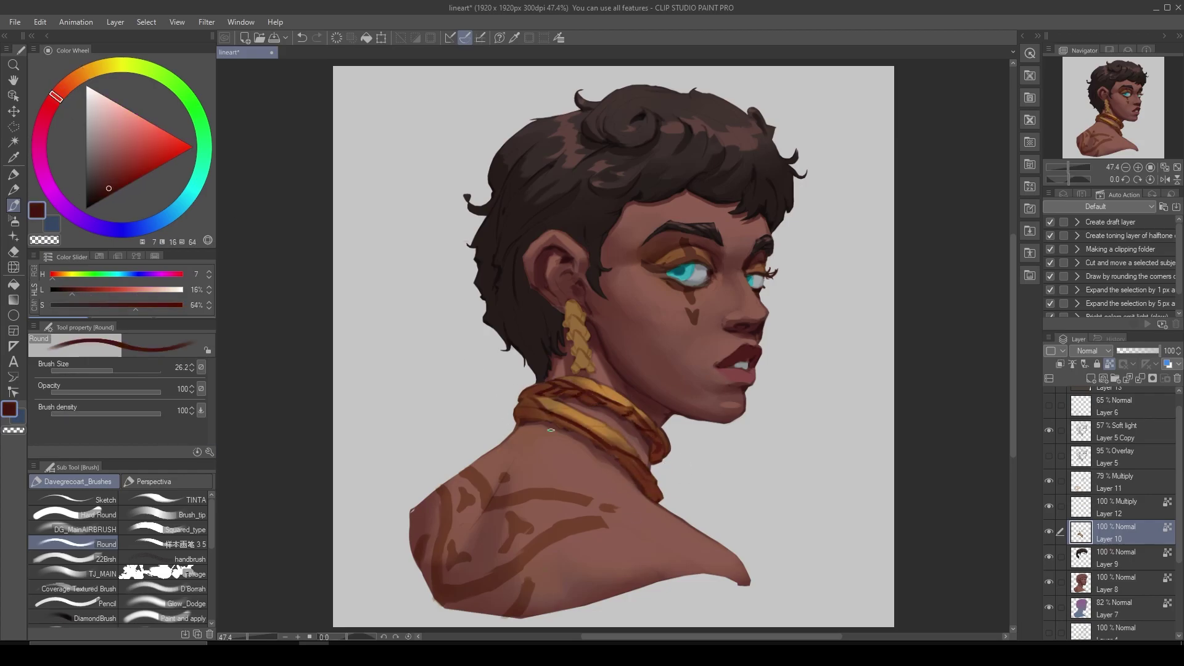
mouse_move(521, 420)
mouse_down()
mouse_move(589, 435)
mouse_move(654, 469)
mouse_up()
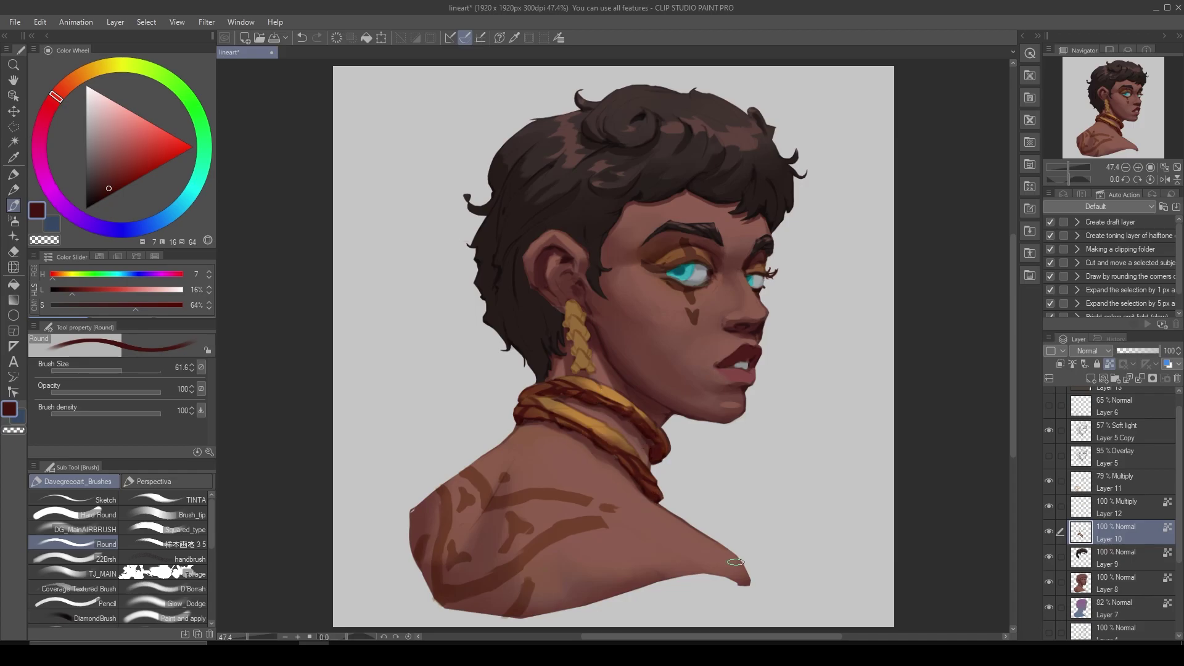
On Layer 8, soften the shading of the nose, cheek and lips with sampled skin and dark red tones.
click(1056, 584)
alt+click(726, 327)
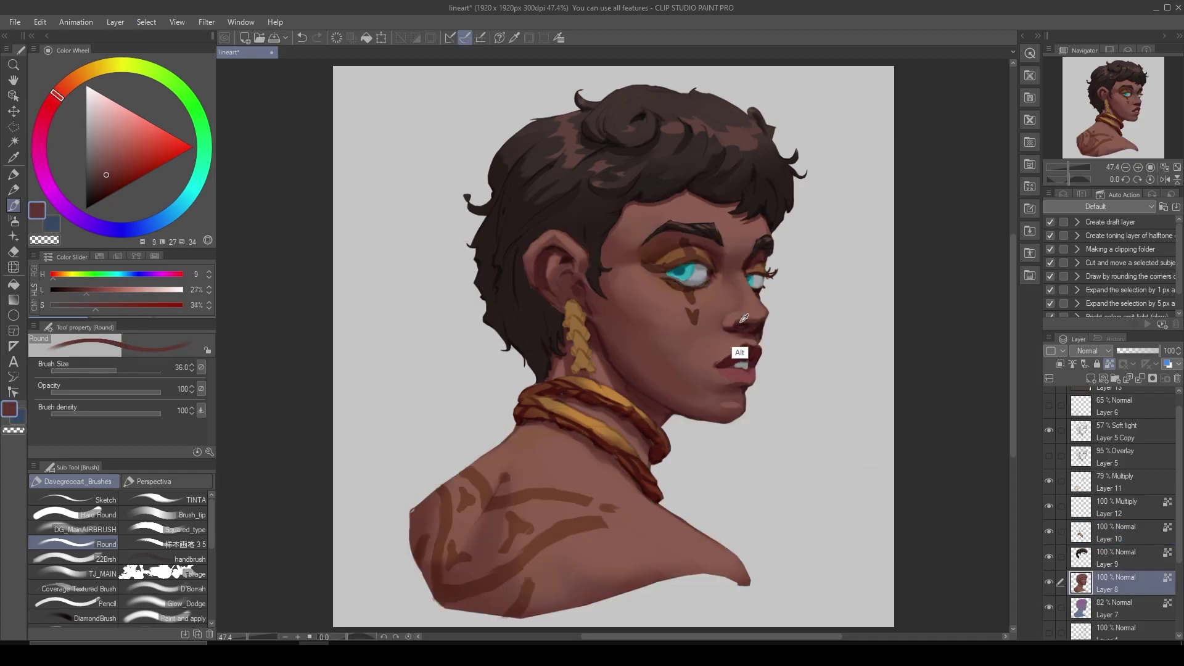
alt+click(749, 301)
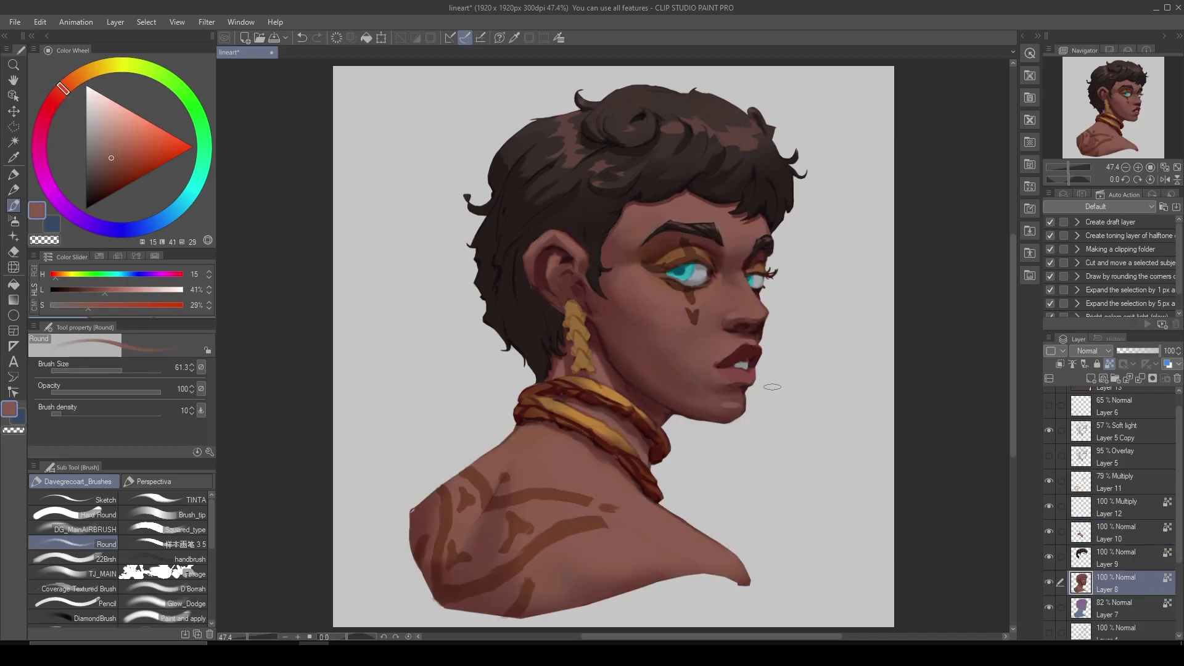
alt+click(613, 335)
alt+click(749, 347)
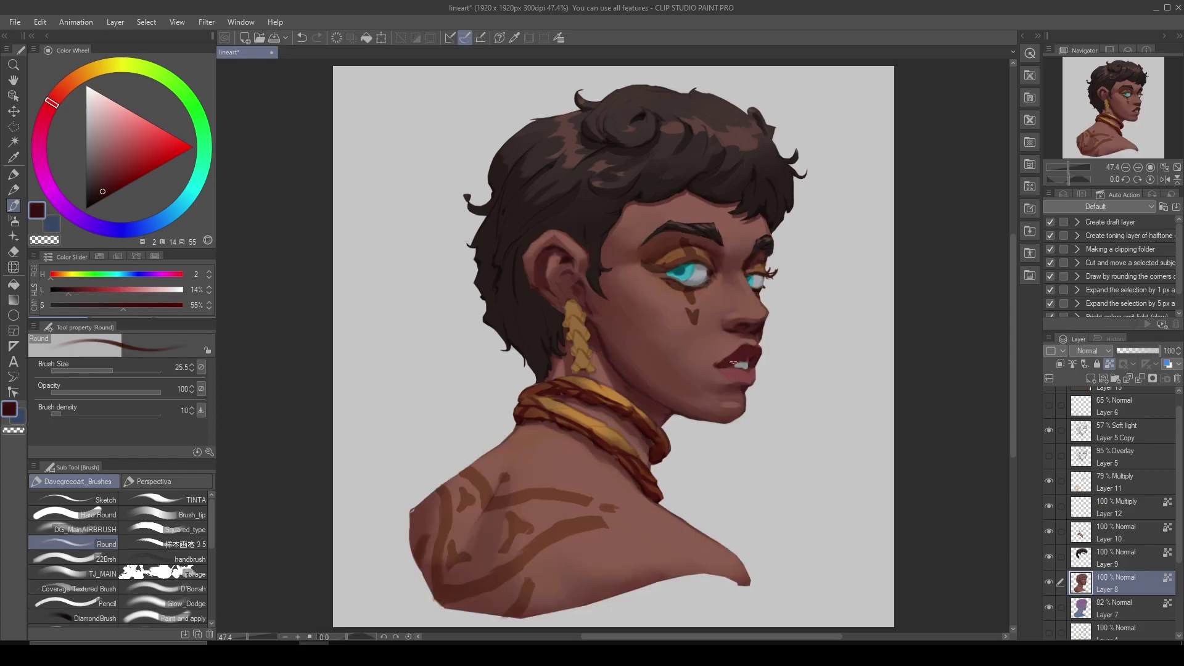
alt+click(723, 371)
Shade the white of the near eye with sampled greys and pale tones.
alt+click(706, 274)
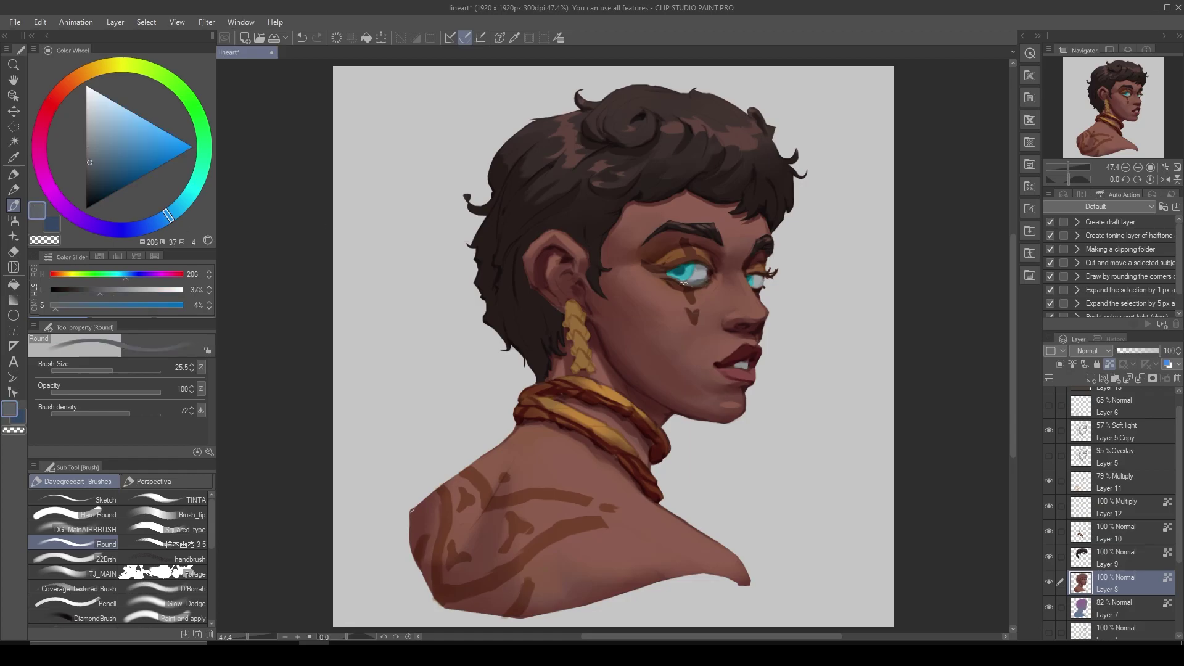
alt+click(697, 278)
alt+click(693, 281)
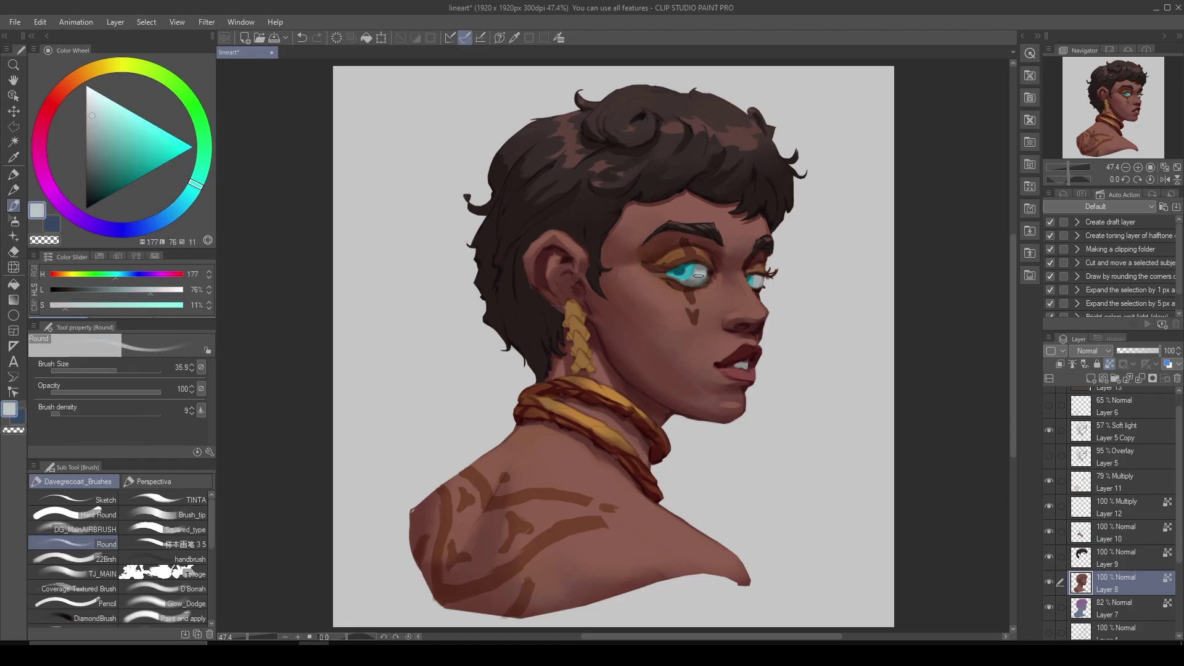
alt+click(698, 272)
alt+click(697, 271)
On Layer 10, deepen the near eye's turquoise iris with dark teal and refine its lower edge.
click(1055, 541)
alt+click(683, 278)
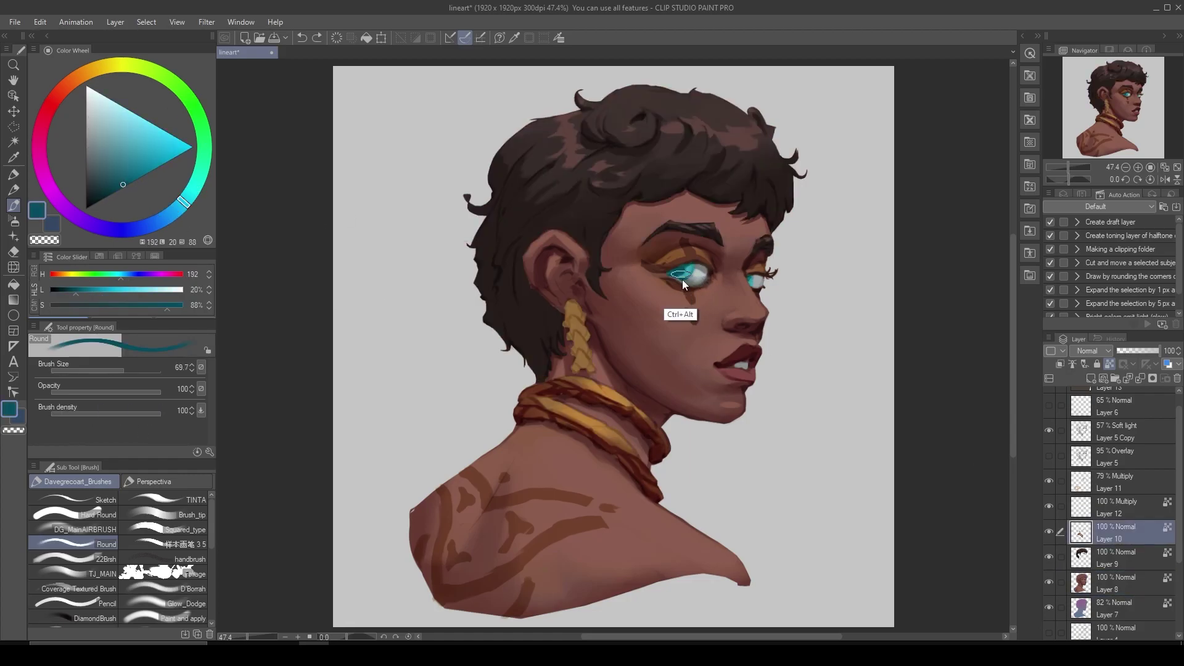
alt+click(671, 301)
alt+click(692, 277)
Define the links of the gold earring with dark reddish-brown shadow strokes.
alt+click(586, 370)
alt+click(587, 370)
drag(571, 318, 590, 370)
alt+click(587, 372)
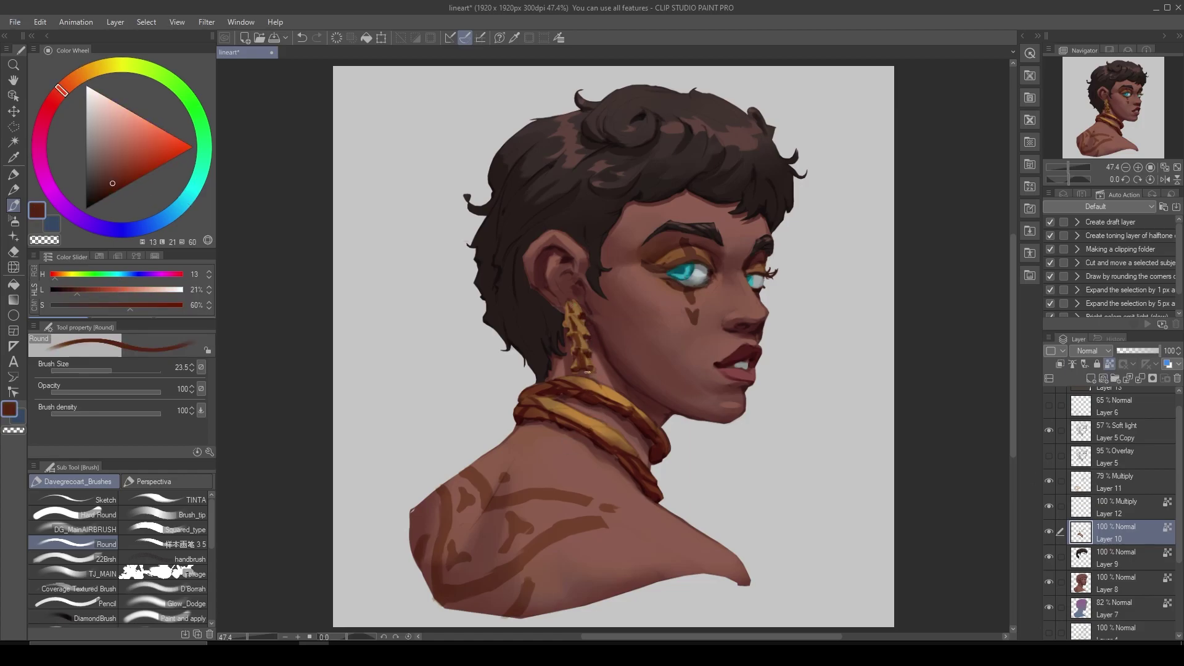
alt+click(583, 369)
alt+click(599, 372)
Separate the twisted strands of the neck rings with dark red and brown strokes in sampled tones.
alt+click(603, 415)
alt+click(627, 442)
alt+click(530, 390)
drag(530, 391, 608, 427)
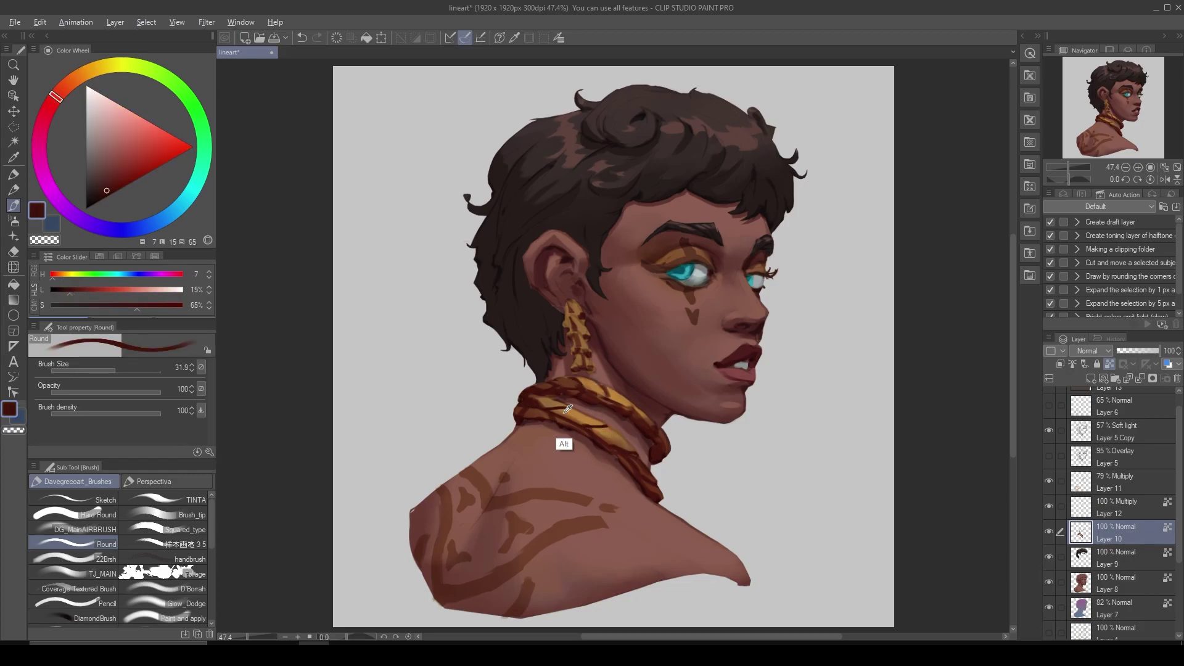
alt+click(576, 455)
alt+click(597, 418)
drag(538, 400, 561, 406)
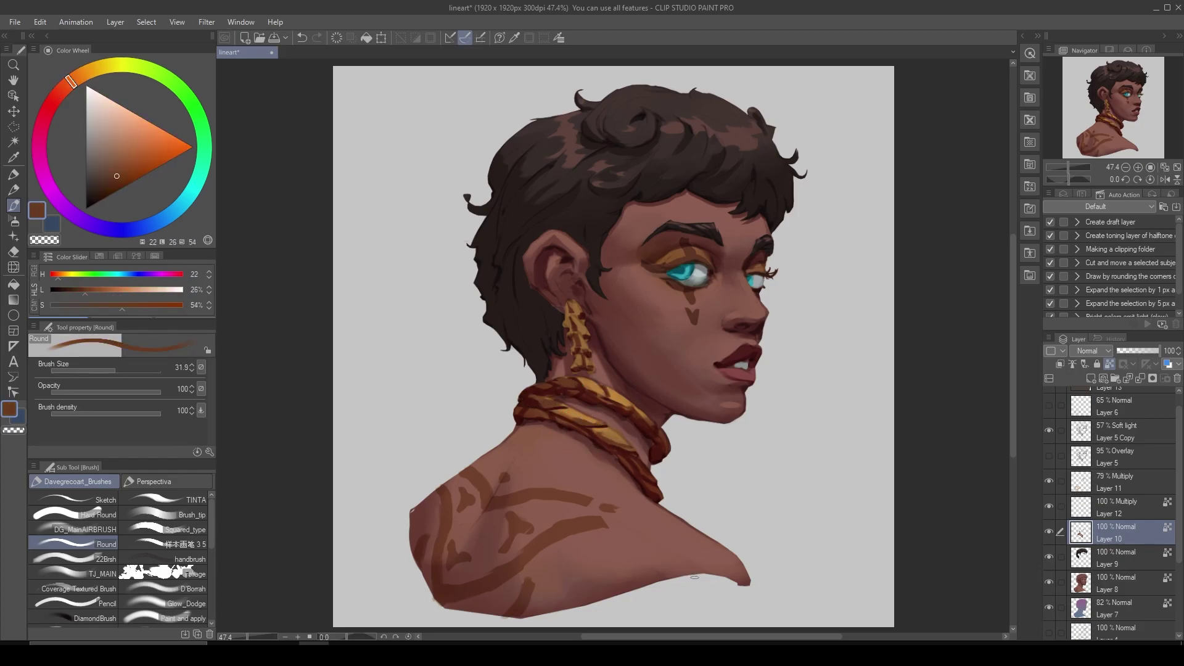
Darken the hair behind the ear on Layer 9, and shade the teeth and chin on Layer 8.
alt+click(548, 339)
ctrl+shift+click(552, 364)
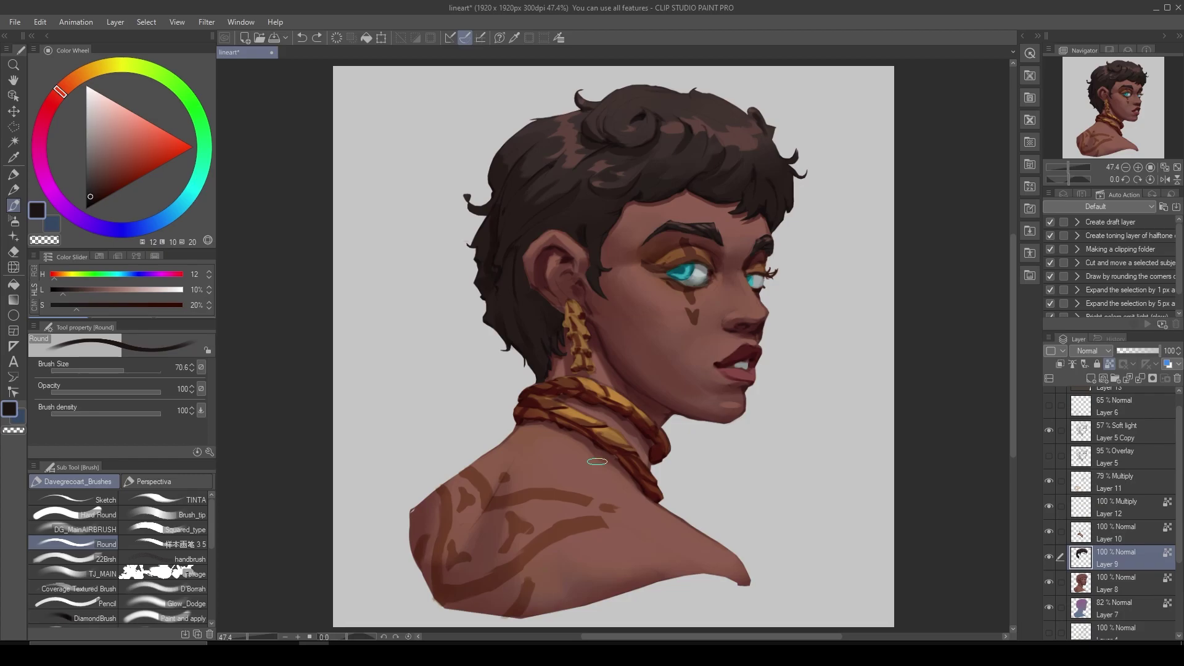
click(1086, 583)
alt+click(739, 365)
alt+click(711, 283)
alt+click(732, 401)
alt+click(726, 403)
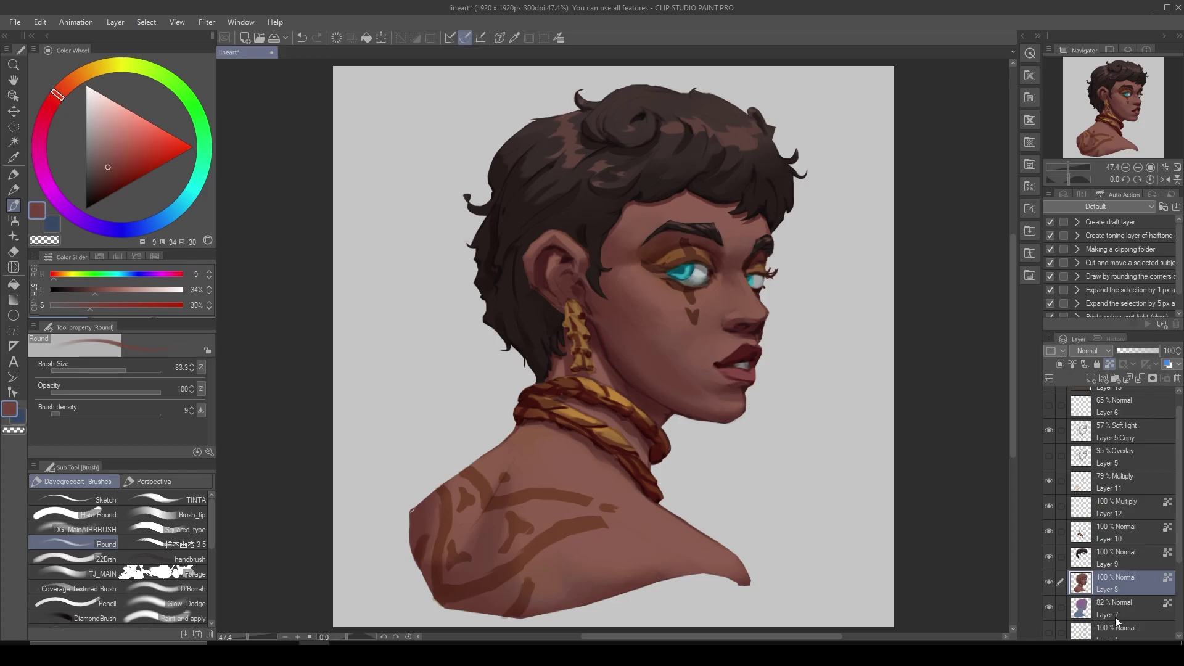
Group the painting layers into a folder named sketch, and merge a duplicate of it into a single layer.
scroll(1104, 556, up, 1)
click(1049, 399)
click(1048, 402)
shift+click(1106, 453)
key(ctrl+g)
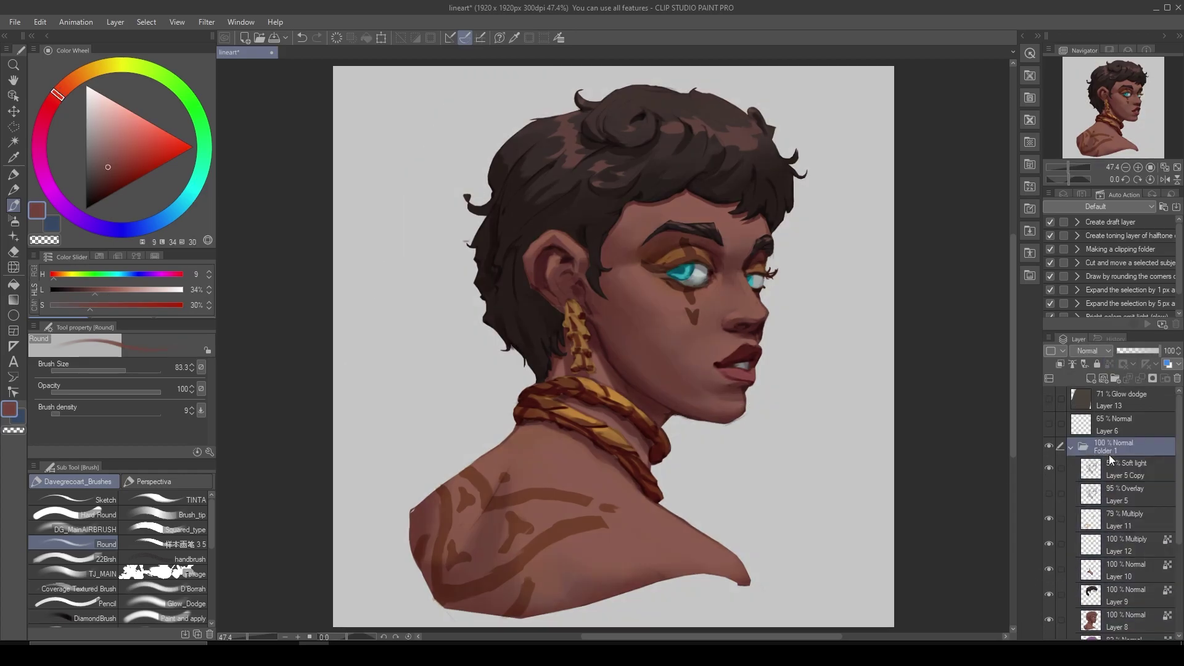
key(ctrl+c)
key(ctrl+v)
right_click(1070, 443)
click(1104, 254)
click(715, 266)
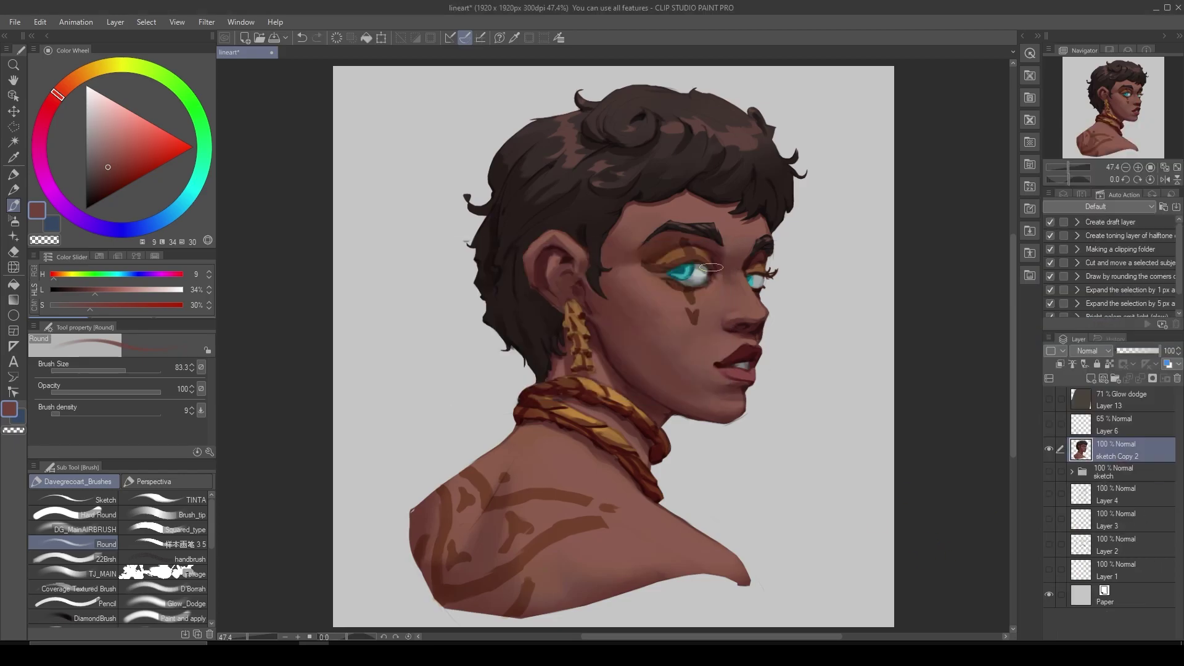
Repaint the near eye's white and turquoise iris with sampled grey, teal and cyan tones.
scroll(714, 266, up, 5)
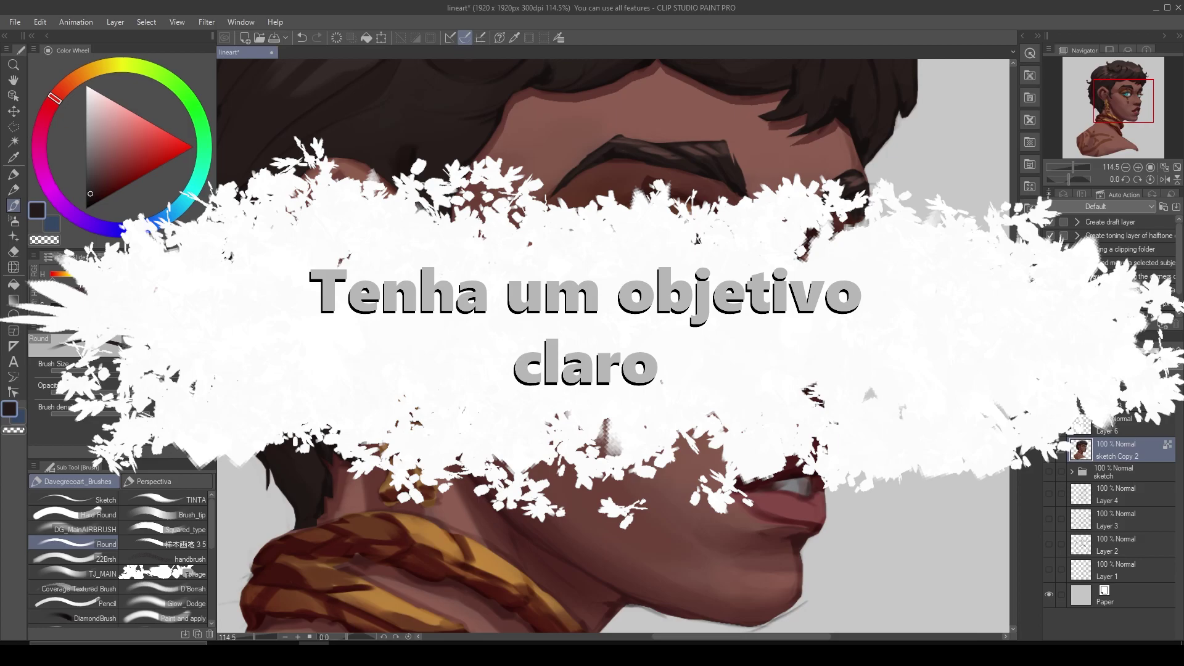
alt+click(739, 287)
alt+click(703, 271)
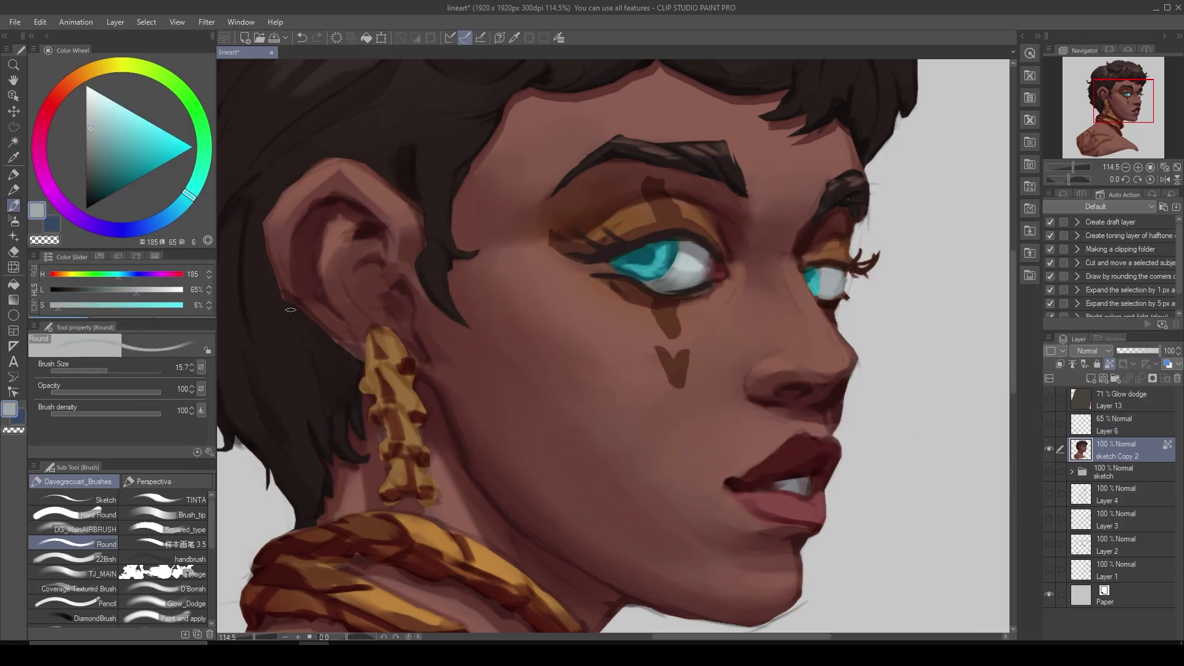
scroll(704, 271, down, 2)
alt+click(669, 272)
alt+click(670, 272)
alt+click(655, 265)
alt+click(654, 265)
alt+click(678, 275)
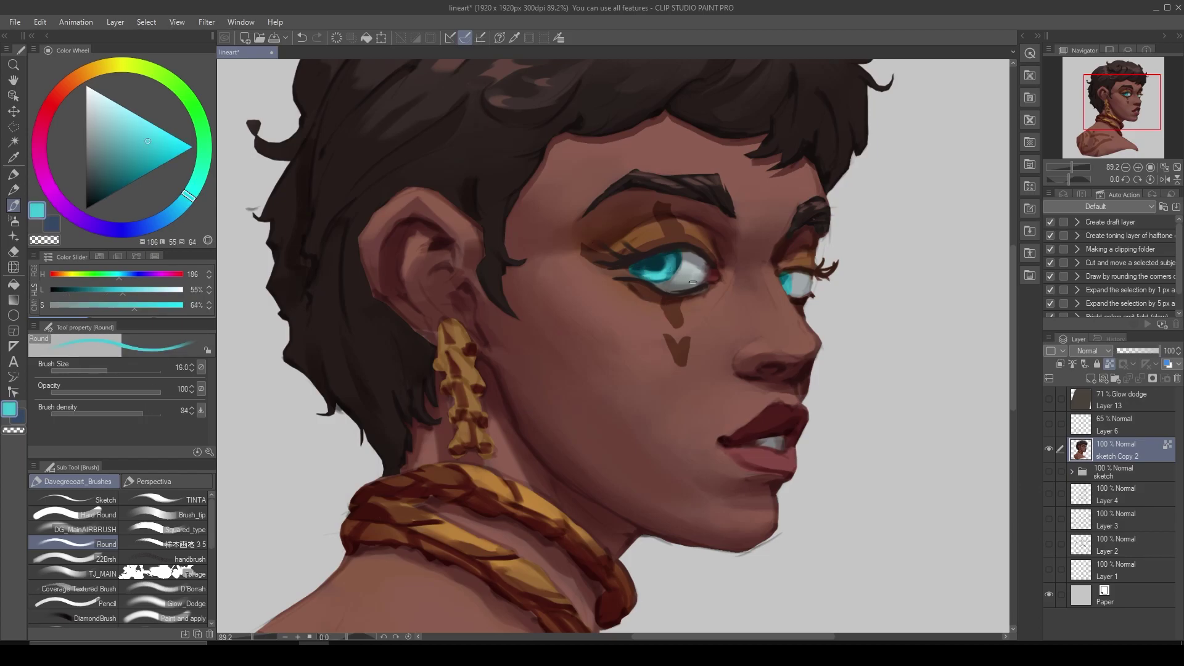
Shade the lower part of the near eye's white with soft sampled greys.
alt+click(692, 288)
scroll(692, 288, down, 1)
alt+click(691, 288)
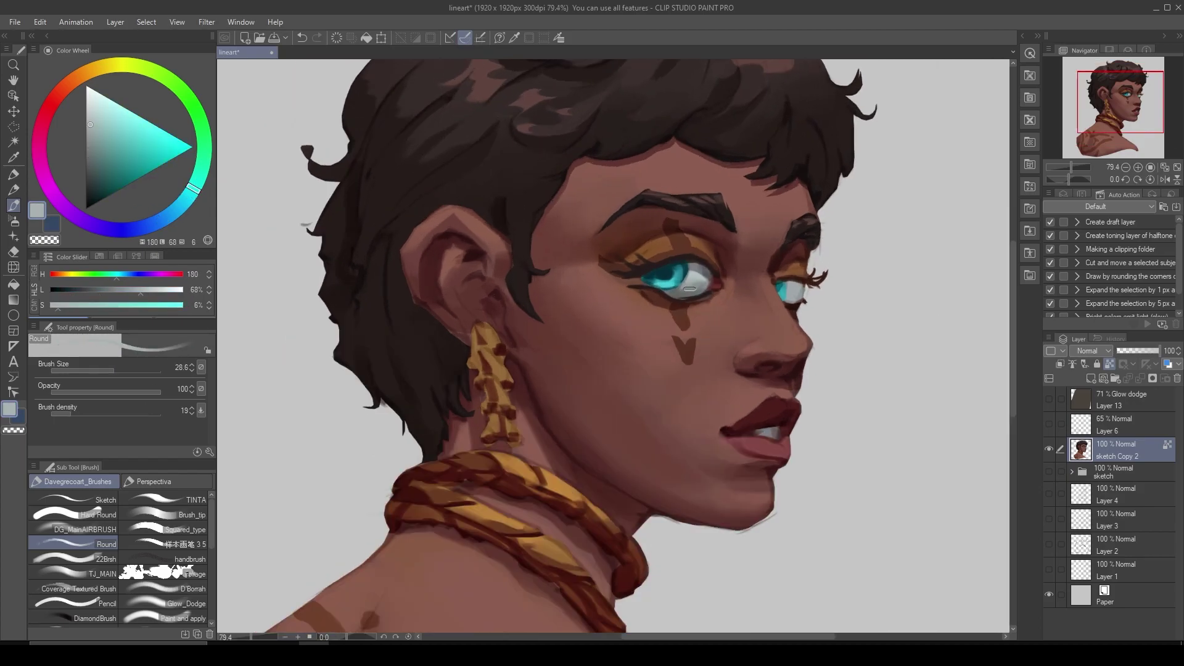
alt+click(694, 288)
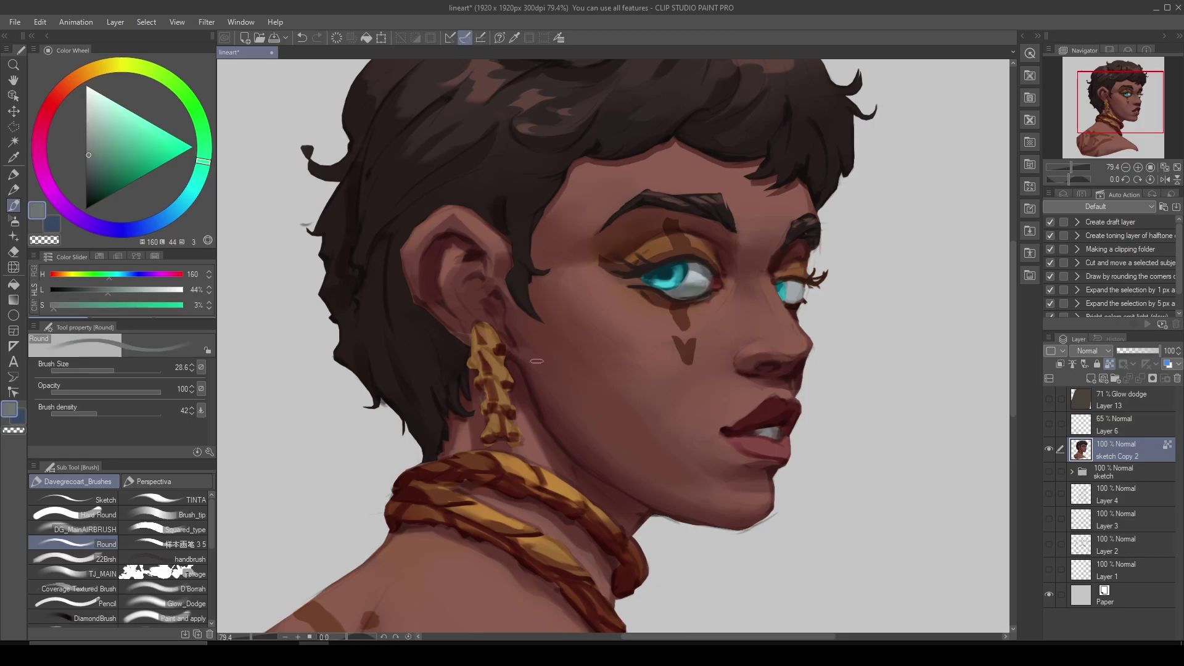
Flip the canvas view and refine the nose bridge, nostril and nose tip with sampled skin tones.
key(h)
alt+click(526, 305)
alt+click(526, 305)
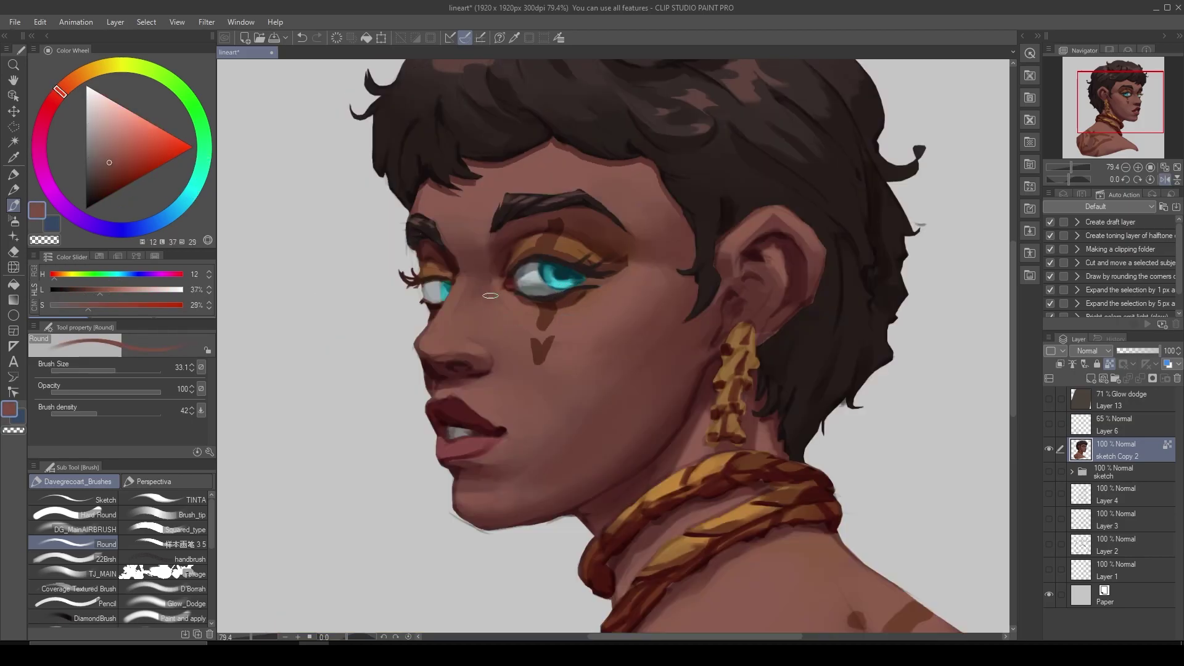
alt+click(494, 302)
drag(511, 352, 435, 359)
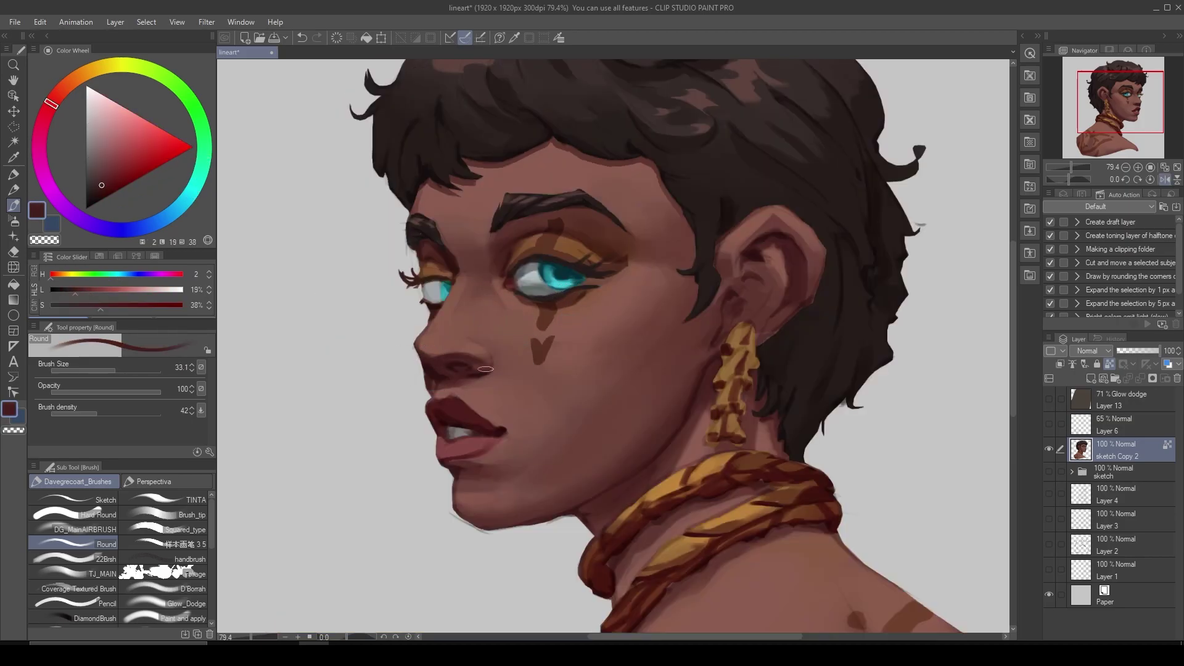
alt+click(431, 391)
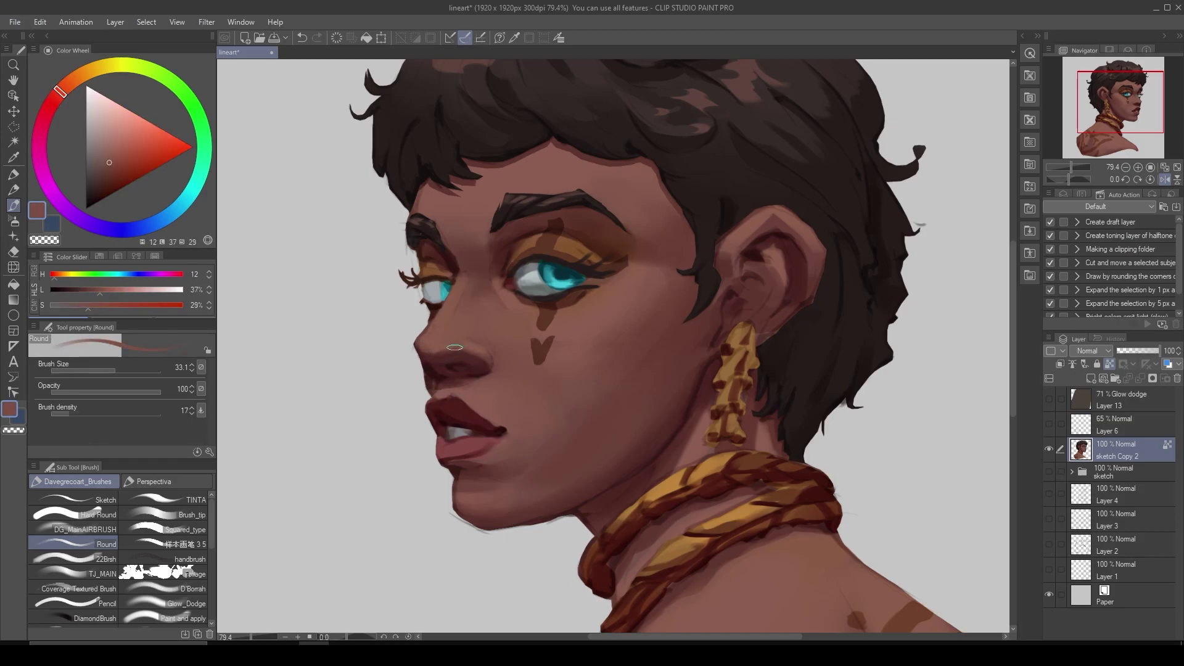
alt+click(444, 337)
alt+click(471, 343)
Restore the canvas orientation and blend the shading around the nostril, adjoining cheek and upper lip.
key(h)
scroll(746, 339, up, 2)
alt+click(728, 339)
alt+click(725, 342)
alt+click(720, 356)
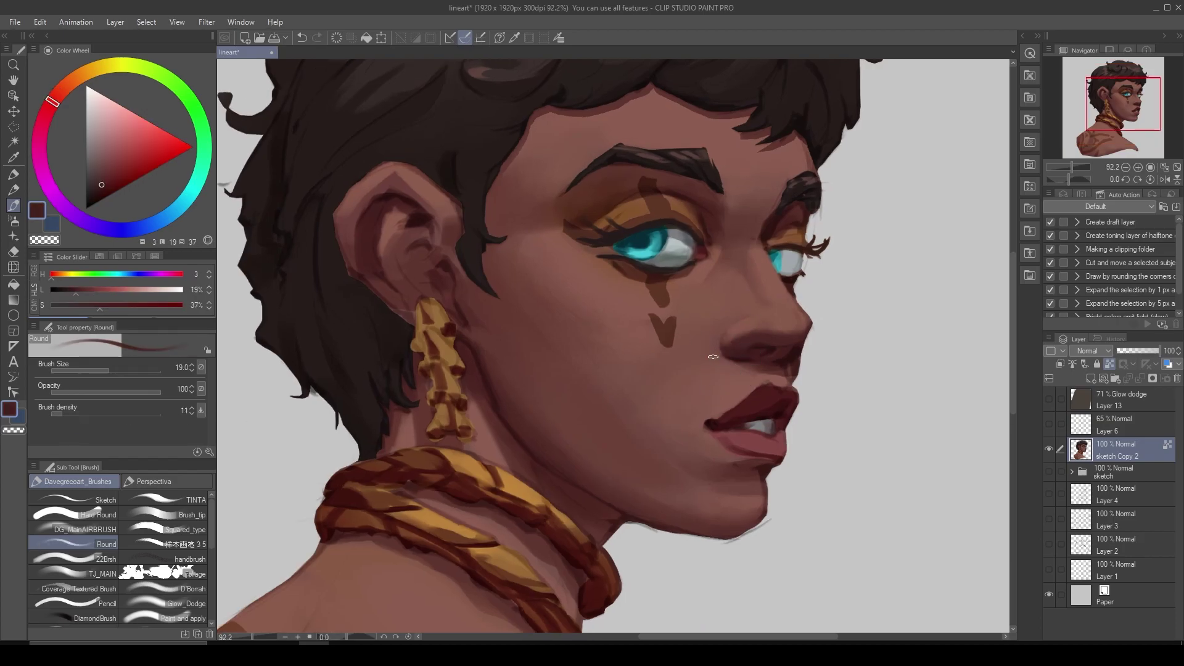
alt+click(718, 359)
alt+click(771, 383)
Shade the far eye's white with grey and refine the lip contours with sampled reddish tones.
key(h)
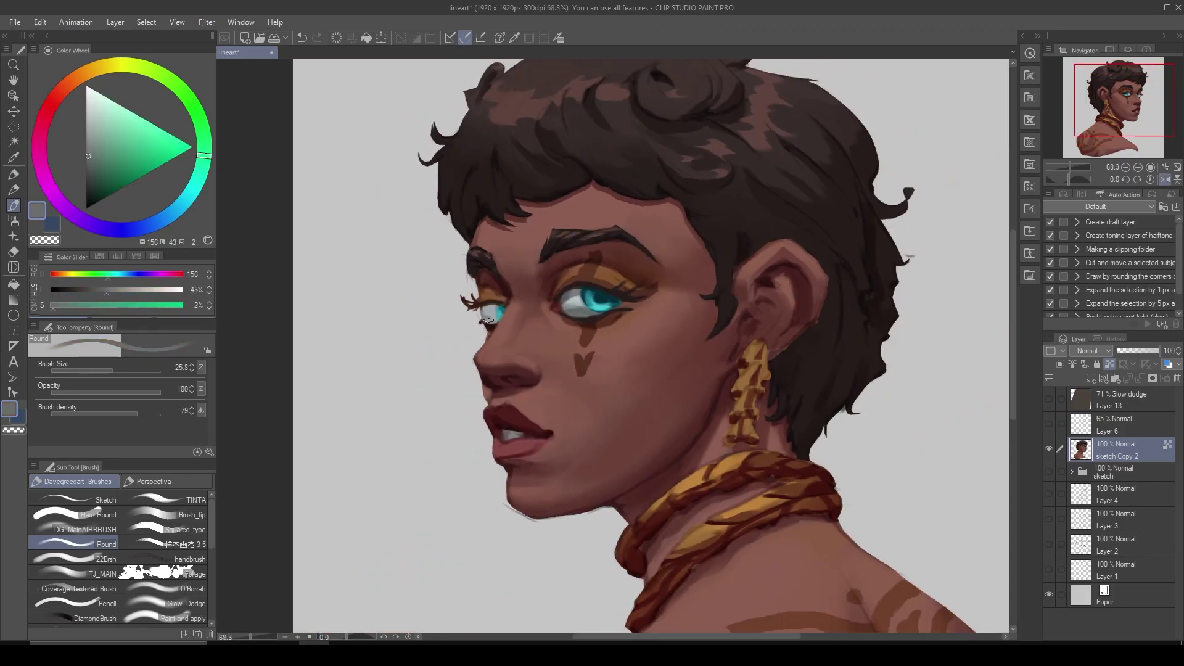
key(h)
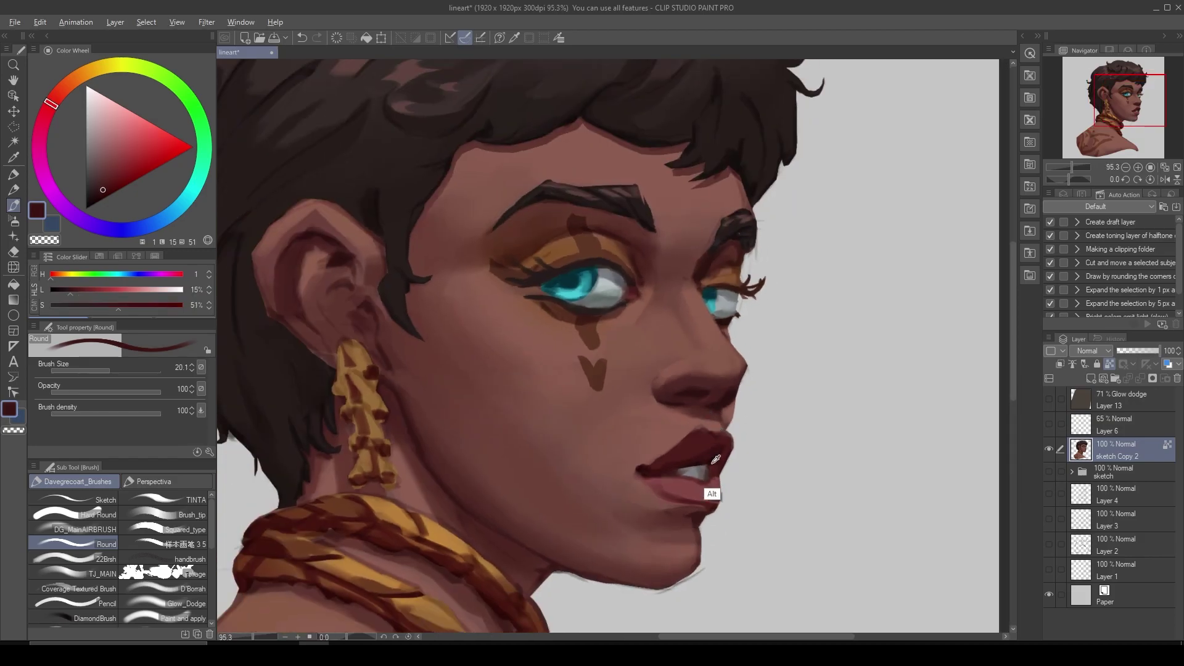
alt+click(644, 467)
alt+click(650, 463)
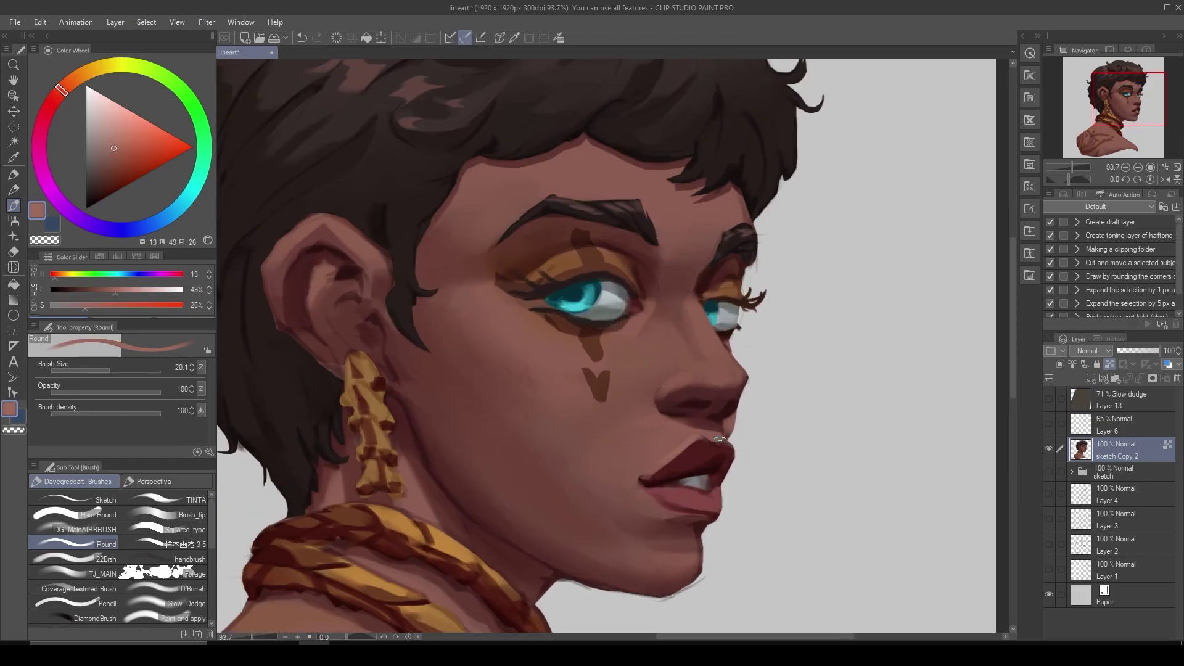
alt+click(709, 465)
alt+click(706, 467)
Refine the area between nose and mouth with sampled skin tones, and darken the near eye's lower lid.
alt+click(690, 407)
drag(690, 408, 694, 432)
alt+click(701, 416)
alt+click(722, 493)
alt+click(667, 359)
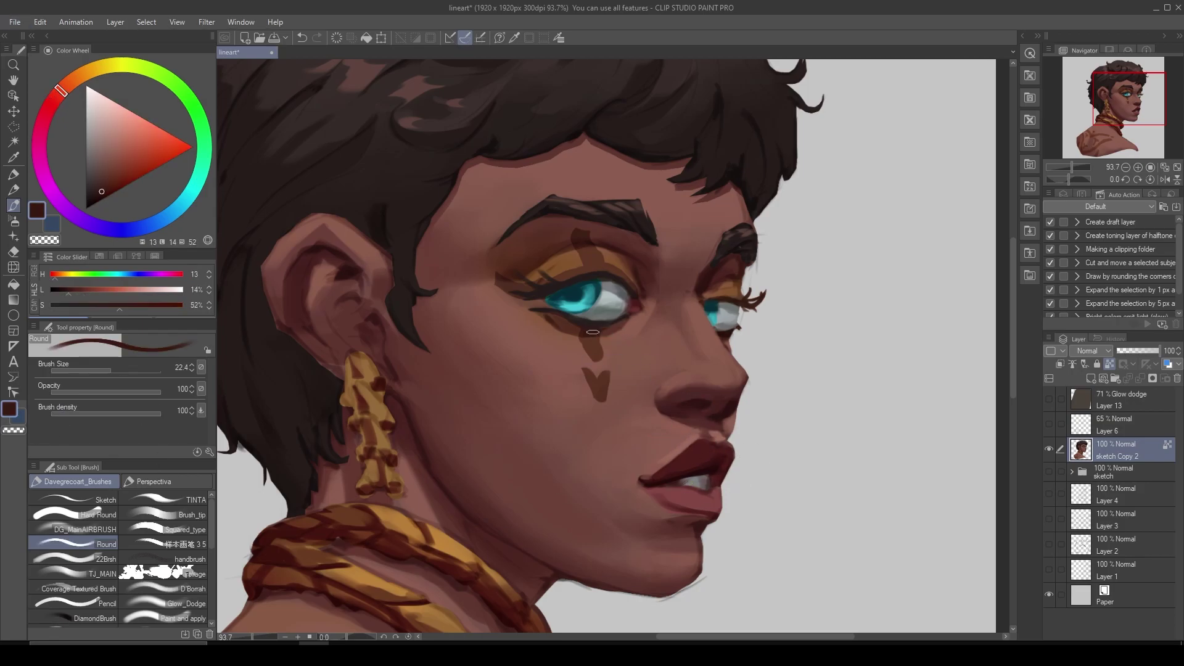
Refine the near eye's outer corner, lashes and eyeshadow with sampled brown tones.
alt+click(504, 285)
scroll(504, 285, down, 2)
alt+click(579, 293)
drag(580, 293, 573, 296)
alt+click(601, 290)
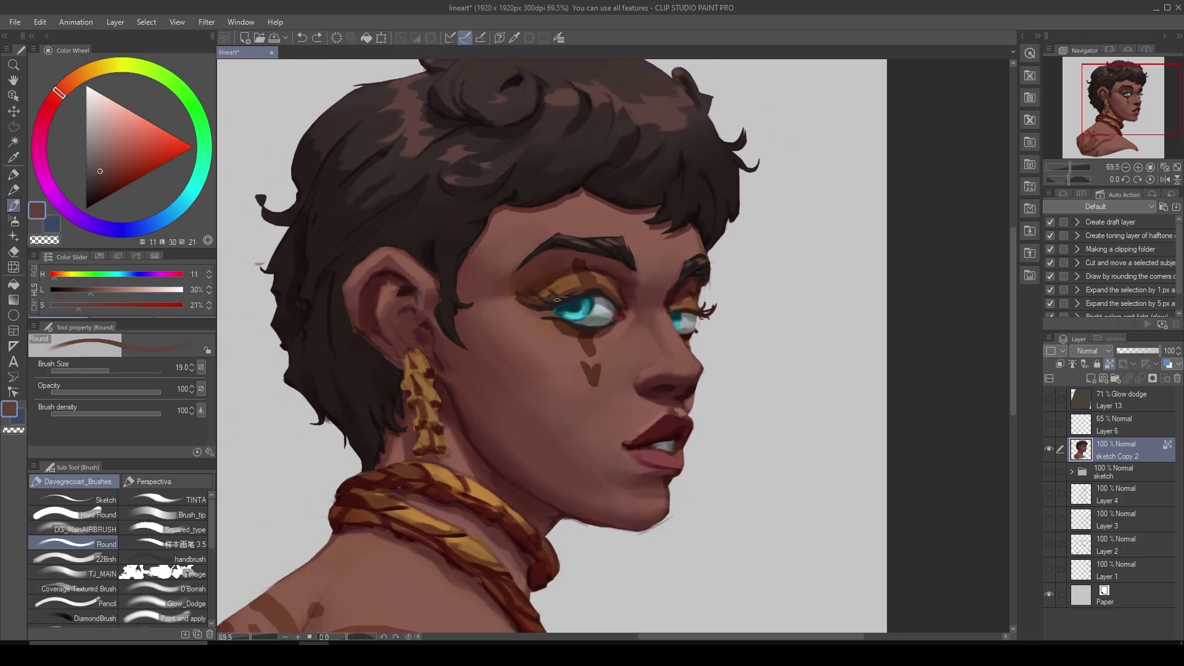
click(557, 301)
Flip the canvas view, erase the stray lines under the chin, and softly shade the chin.
key(h)
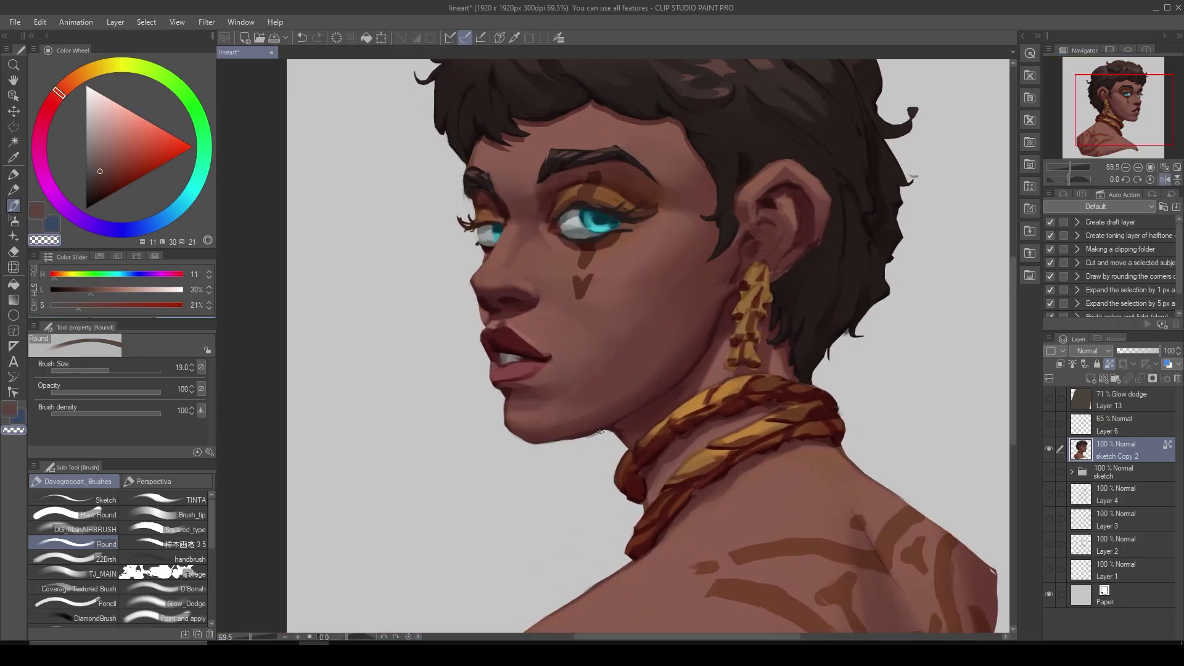
click(64, 414)
alt+click(535, 398)
alt+click(525, 418)
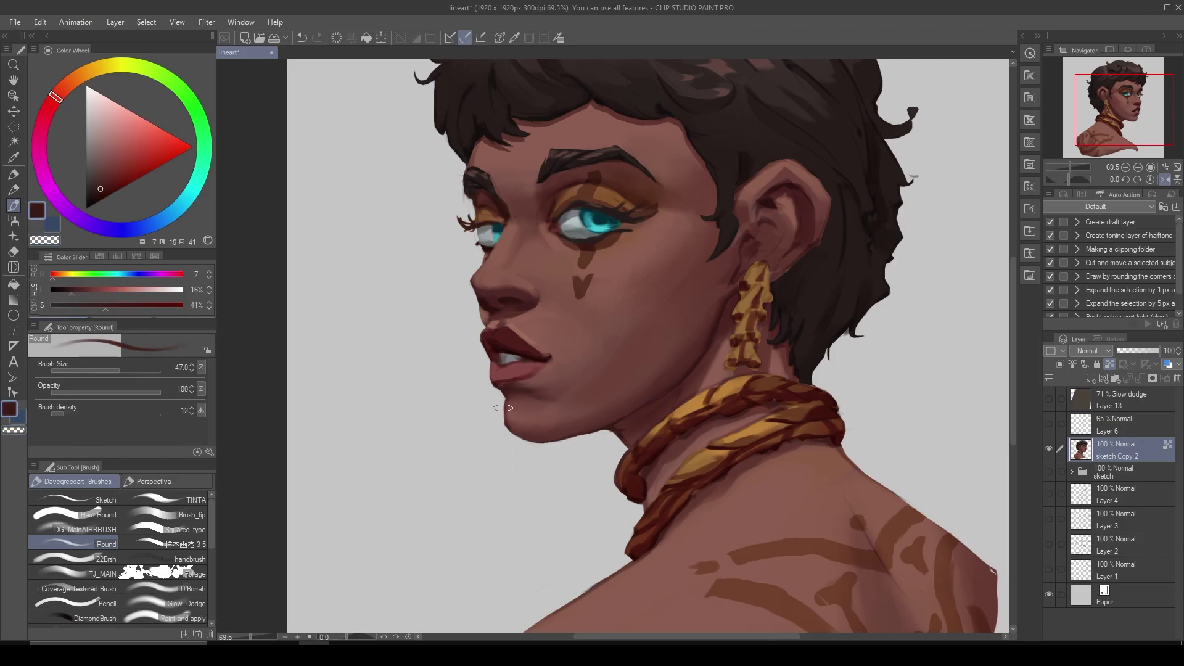
Rotate the canvas view and blend the cheek, jaw and inner ear shading with sampled reddish browns.
drag(562, 488, 687, 296)
alt+click(687, 296)
alt+click(642, 401)
mouse_move(643, 401)
mouse_down()
mouse_move(761, 303)
mouse_move(620, 265)
mouse_up()
alt+click(761, 302)
alt+click(761, 303)
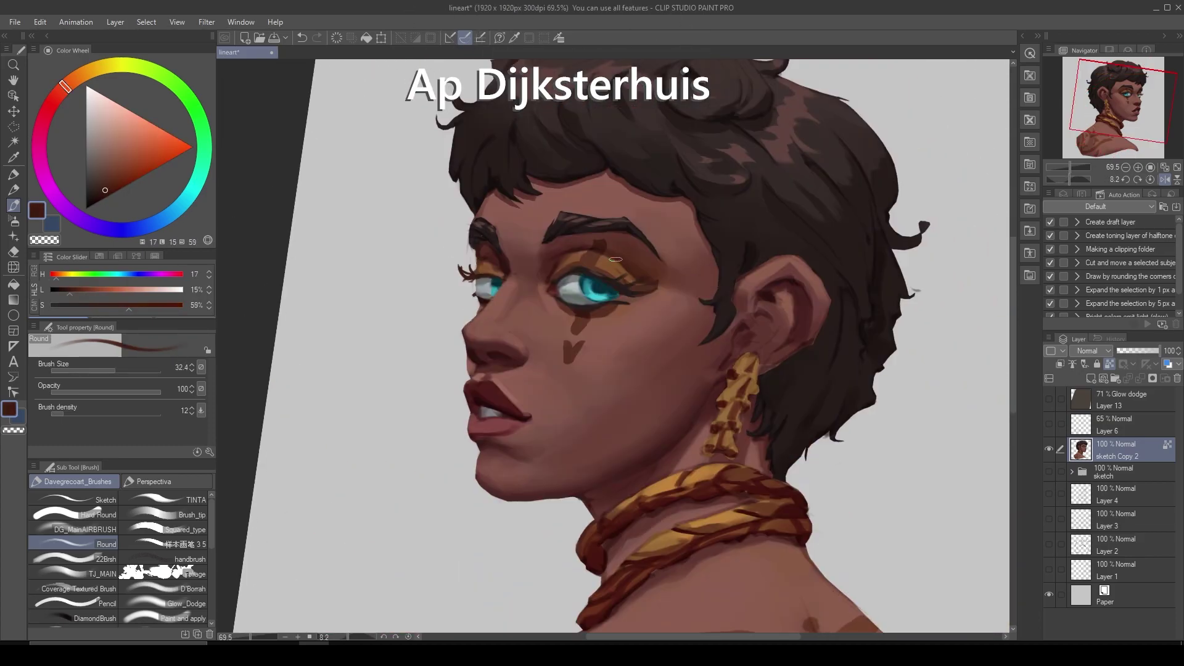
Brighten the gold eyeshadow on the near eyelid with sampled ochre and brown tones.
alt+click(620, 257)
alt+click(603, 264)
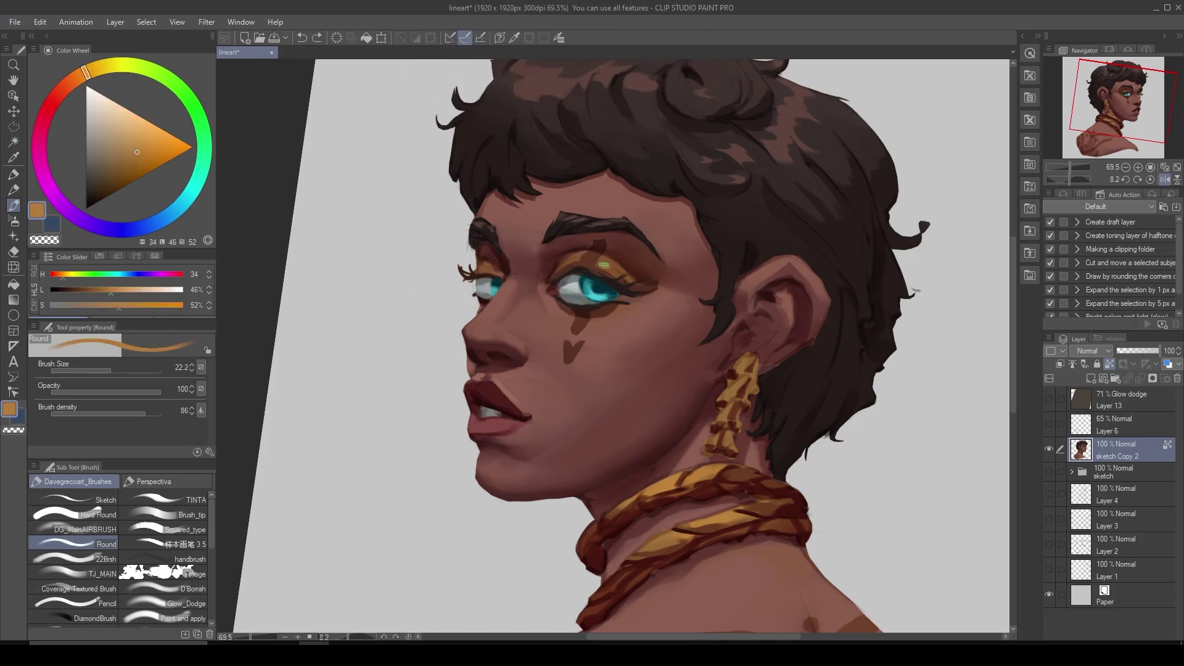
alt+click(580, 296)
key(h)
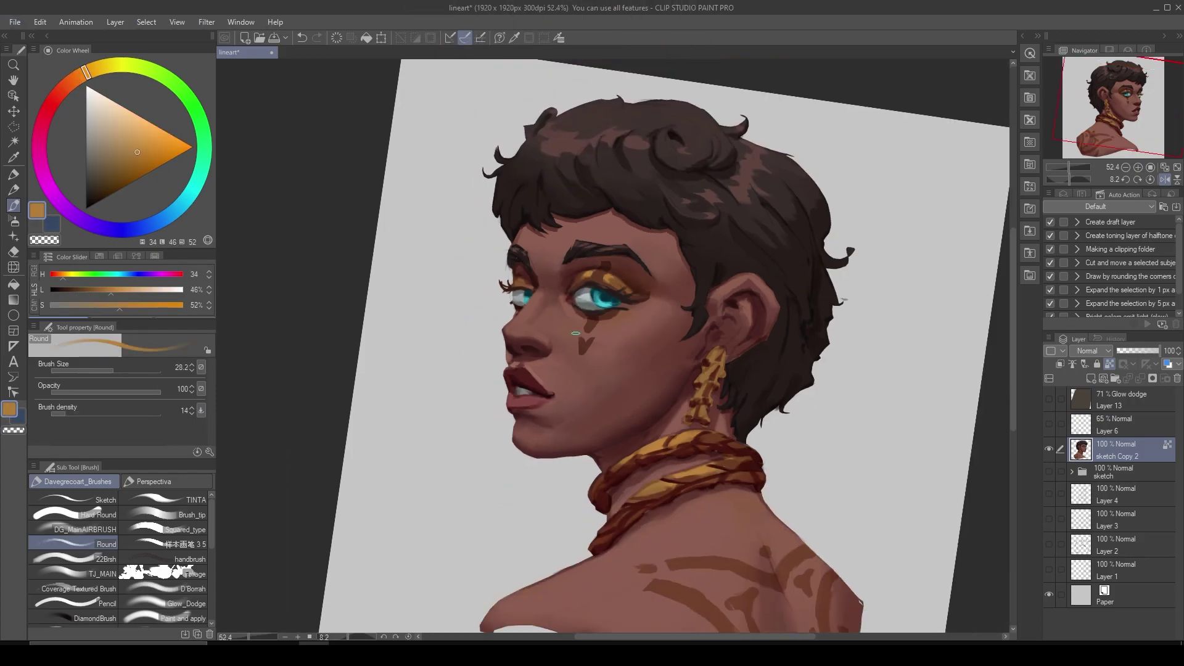
alt+click(610, 285)
scroll(677, 354, up, 2)
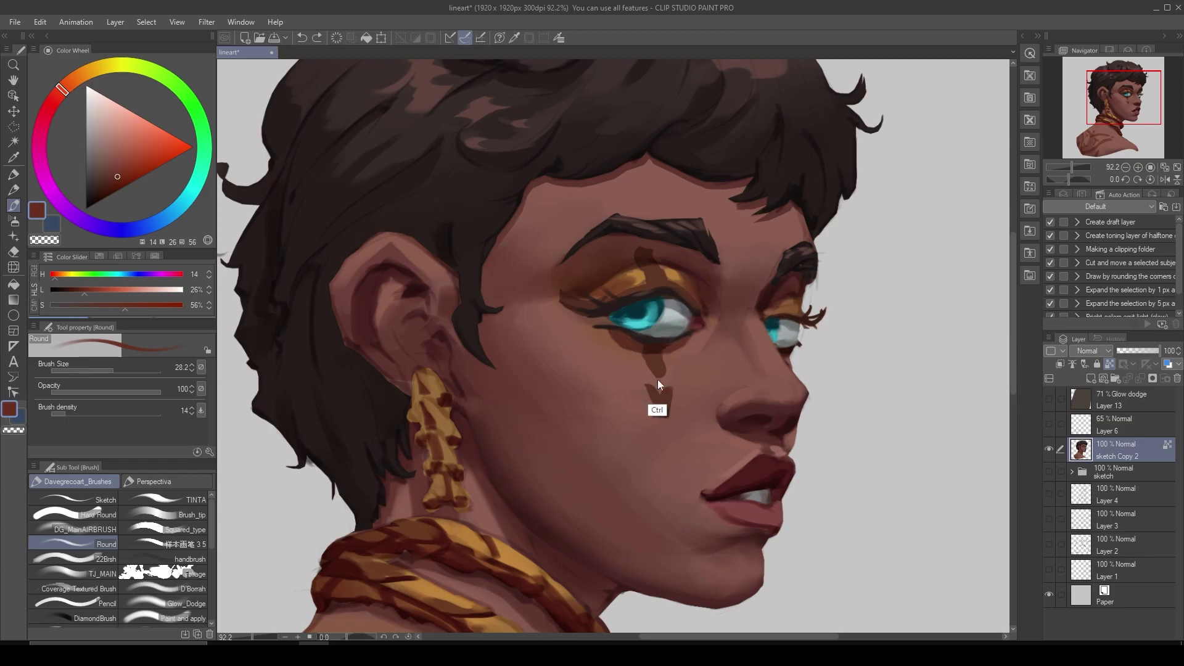
Smooth the skin beneath the near eye and around the cheek mark with sampled reddish browns.
alt+click(658, 421)
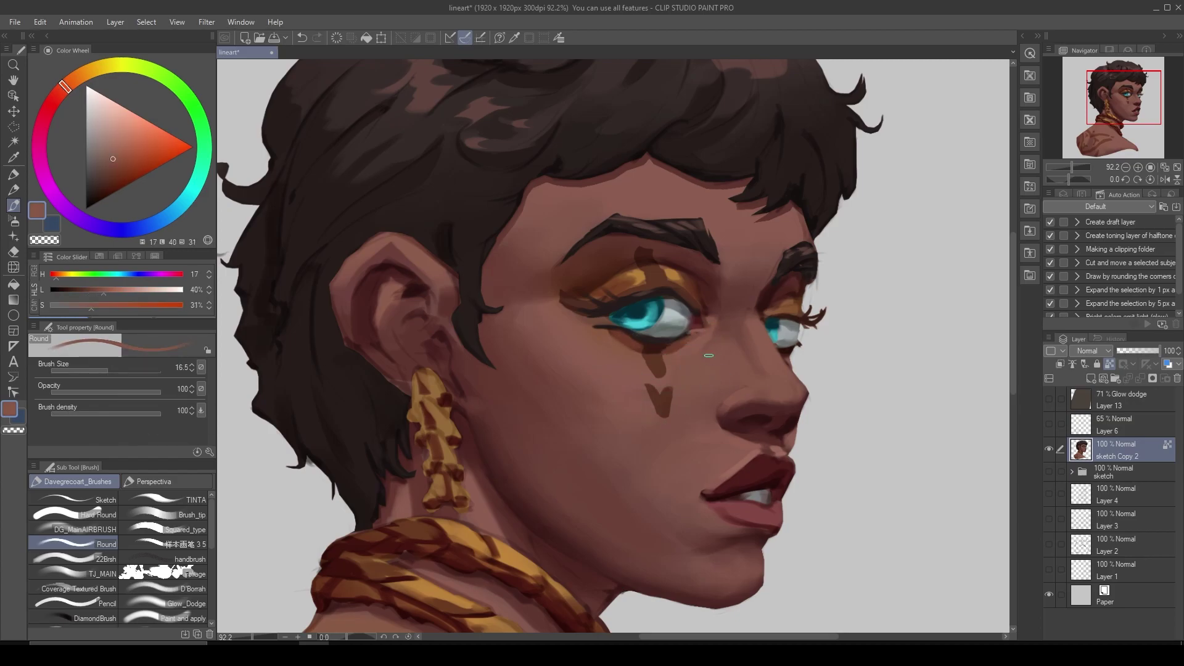
scroll(693, 332, down, 2)
alt+click(706, 394)
scroll(710, 377, up, 2)
alt+click(691, 367)
alt+click(708, 357)
Blend the cheek and the area beside the nose with sampled skin tones, checking the mirrored view.
scroll(708, 364, down, 3)
key(h)
scroll(508, 374, up, 3)
alt+click(507, 374)
scroll(507, 374, down, 4)
alt+click(507, 462)
key(h)
scroll(678, 461, up, 2)
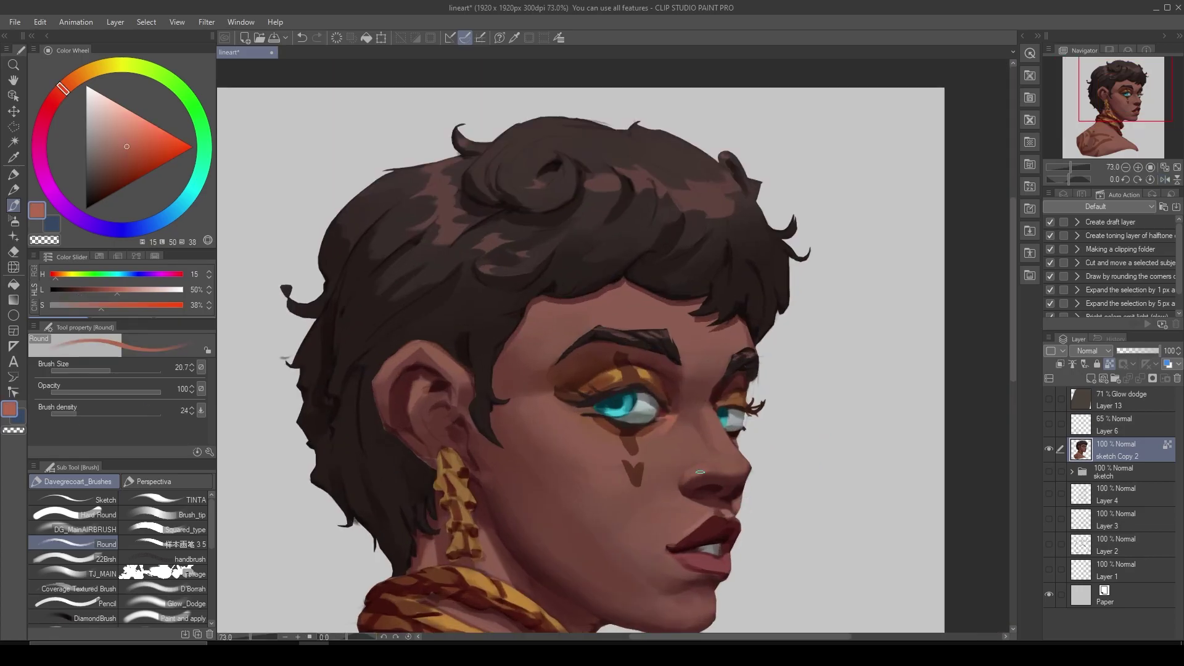
Refine the nose bridge, nose tip and forehead with sampled mid skin tones.
alt+click(726, 450)
scroll(753, 511, down, 2)
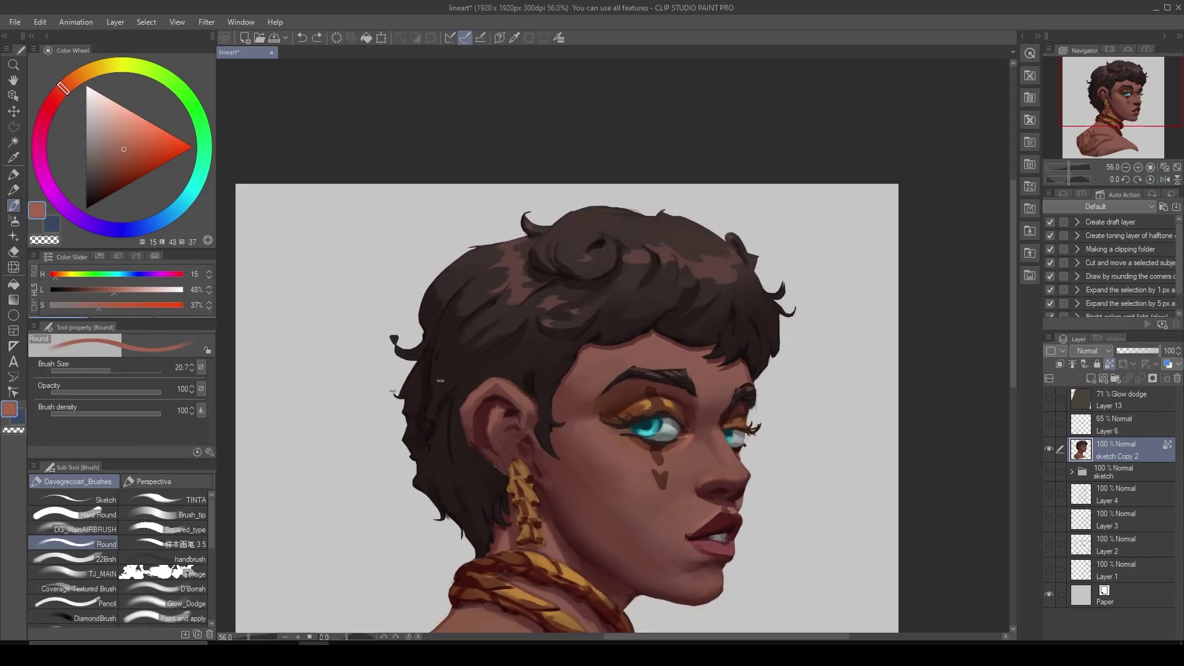
alt+click(740, 470)
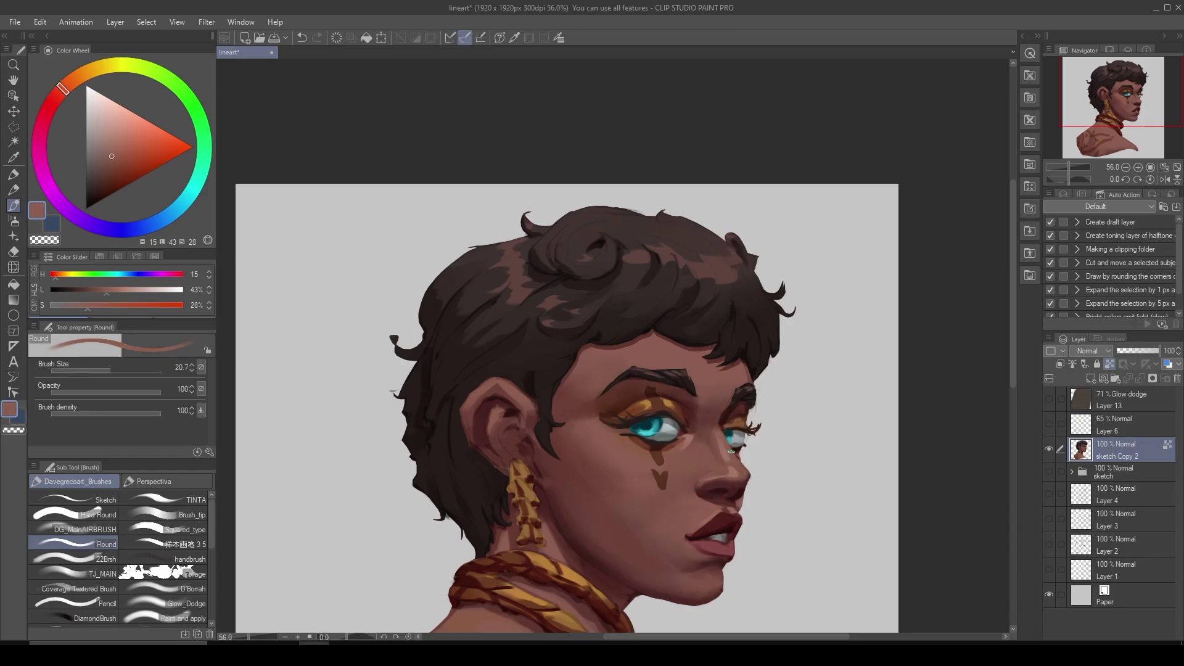
alt+click(674, 352)
scroll(696, 518, up, 2)
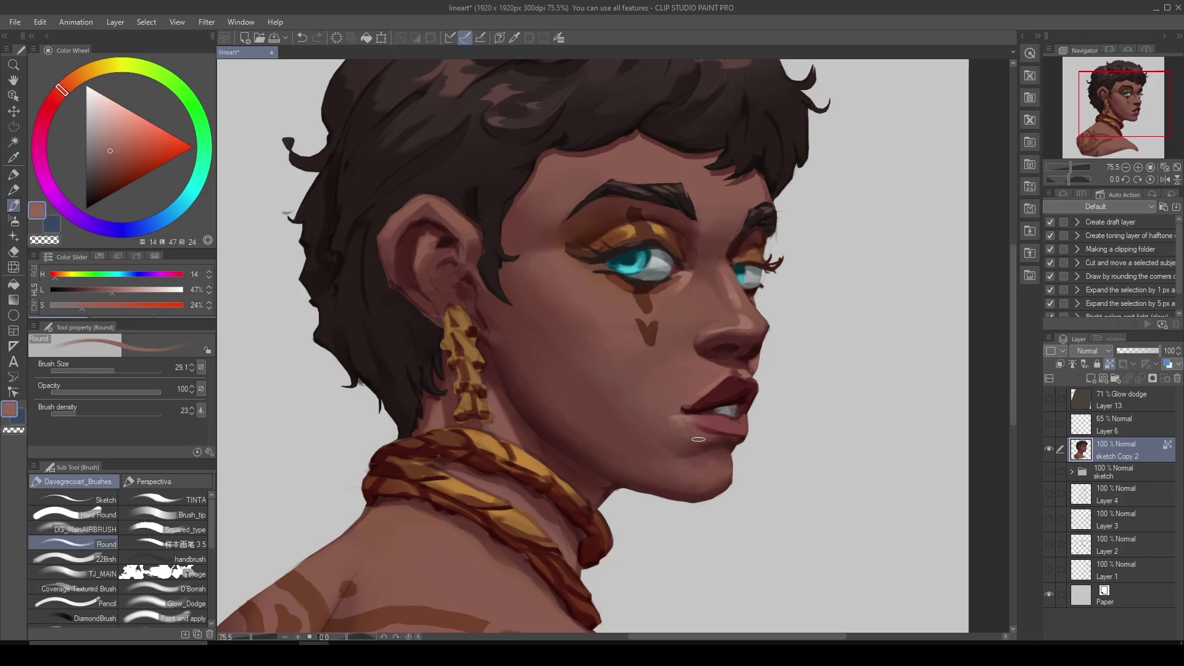
Paint a red highlight on the lower lip with the brush density set to 89.
alt+click(729, 432)
alt+click(733, 438)
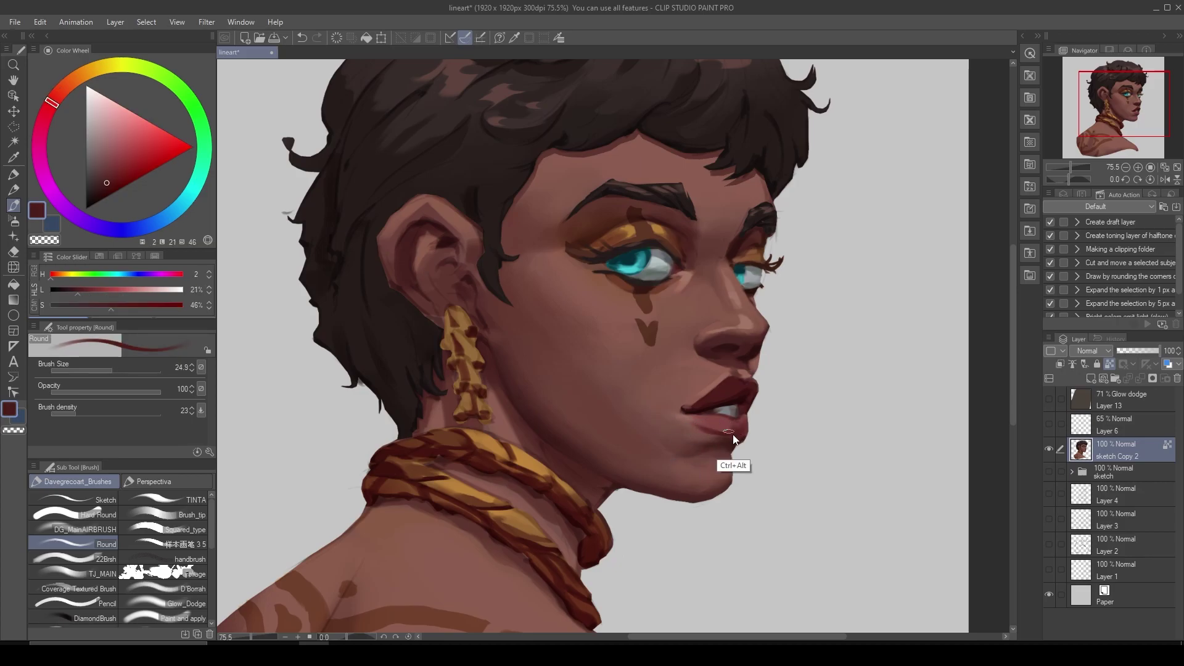
drag(133, 412, 149, 412)
alt+click(720, 472)
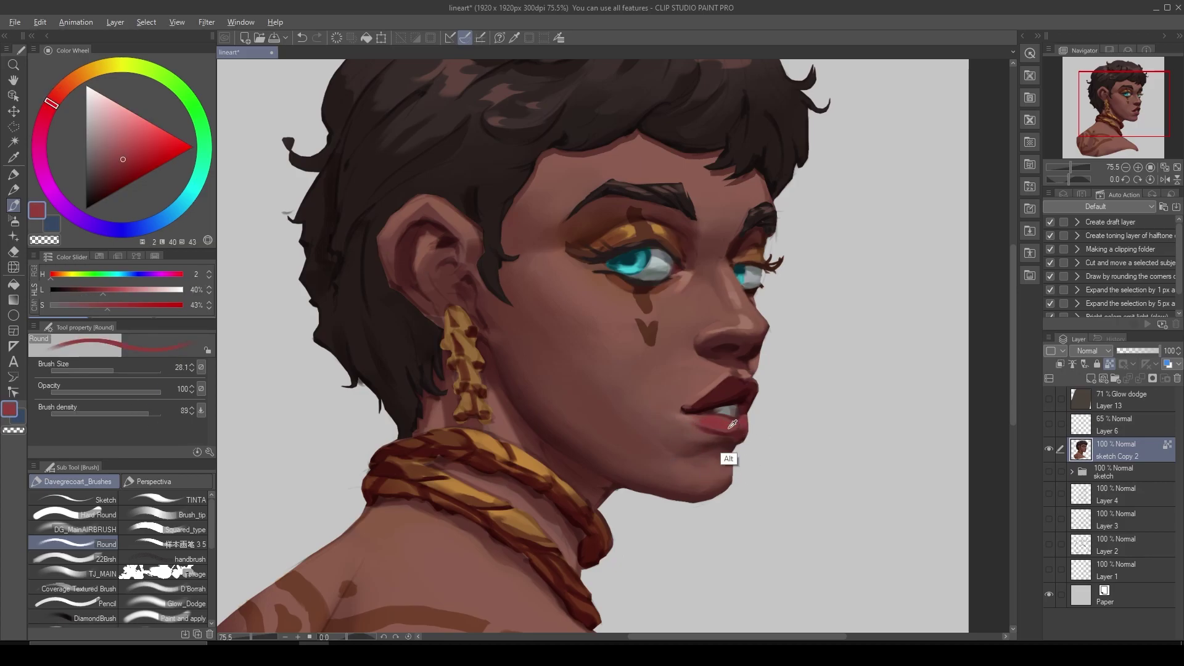
scroll(733, 435, down, 2)
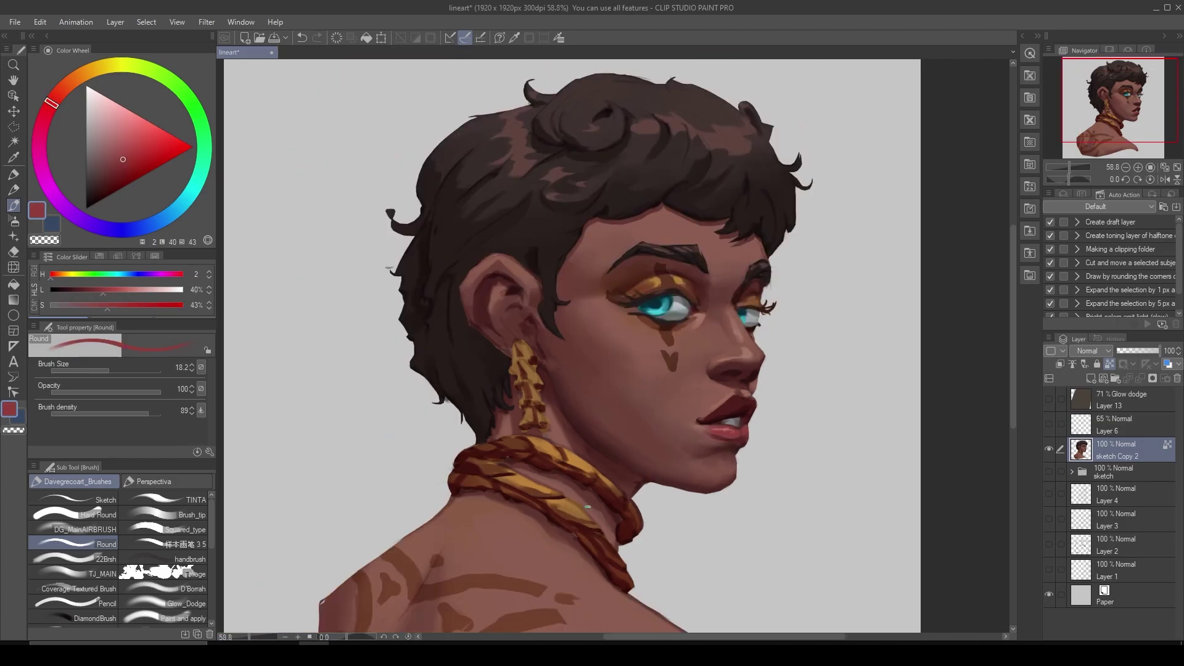
Lighten the forehead and the inner corner area of the near eye with sampled skin tones.
alt+click(685, 282)
alt+click(691, 283)
alt+click(688, 280)
key(bracketright)
alt+click(612, 241)
alt+click(711, 252)
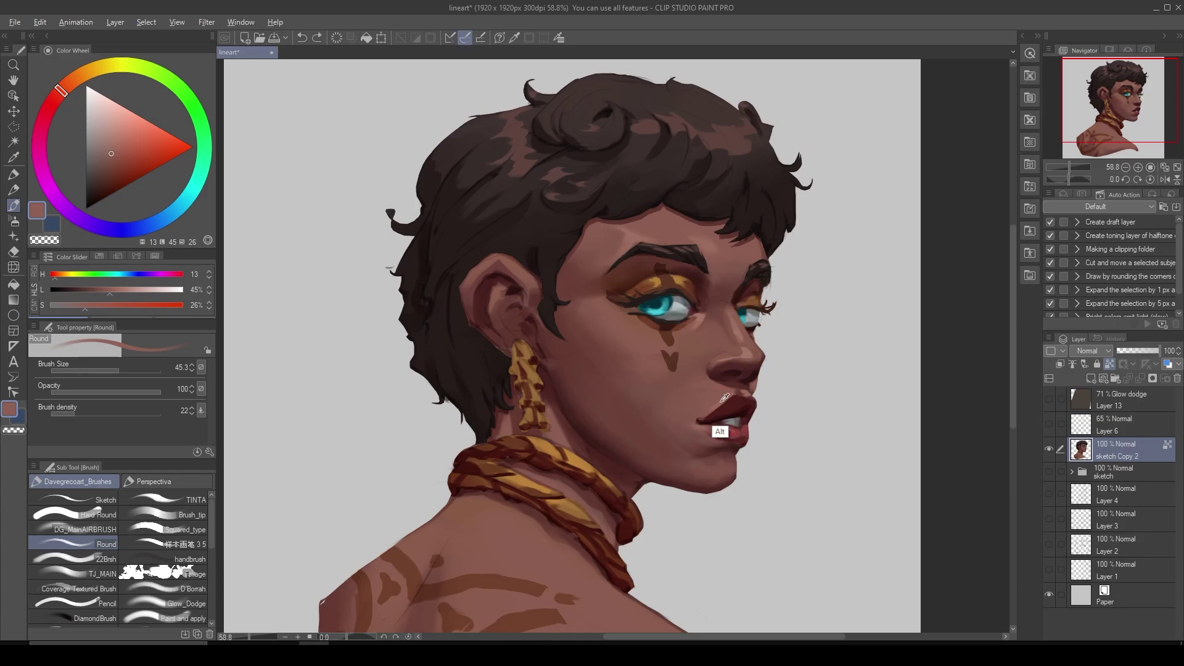
Define the mouth corner and lip line with sampled dark reds, and save the file.
ctrl+click(701, 435)
alt+click(695, 422)
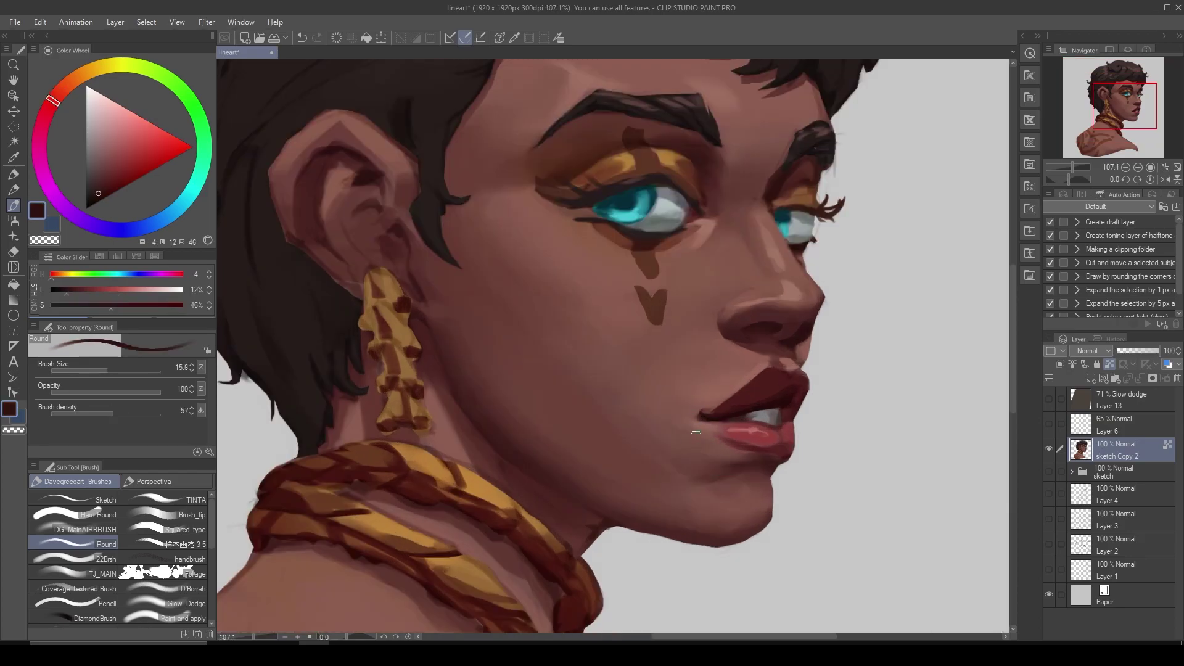
alt+click(702, 413)
scroll(684, 543, down, 1)
drag(556, 345, 620, 393)
alt+click(626, 418)
key(ctrl+0)
key(ctrl+s)
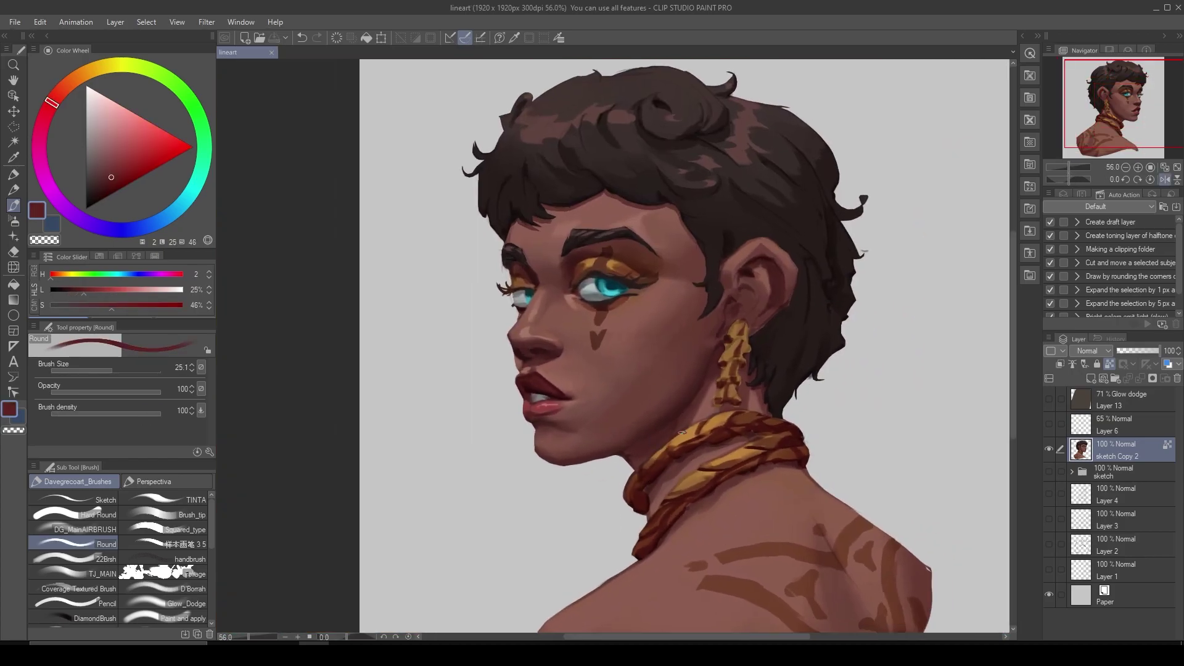
Softly highlight the nose bridge and tip with a sampled light skin tone at brush density 10.
scroll(595, 299, up, 2)
alt+click(560, 301)
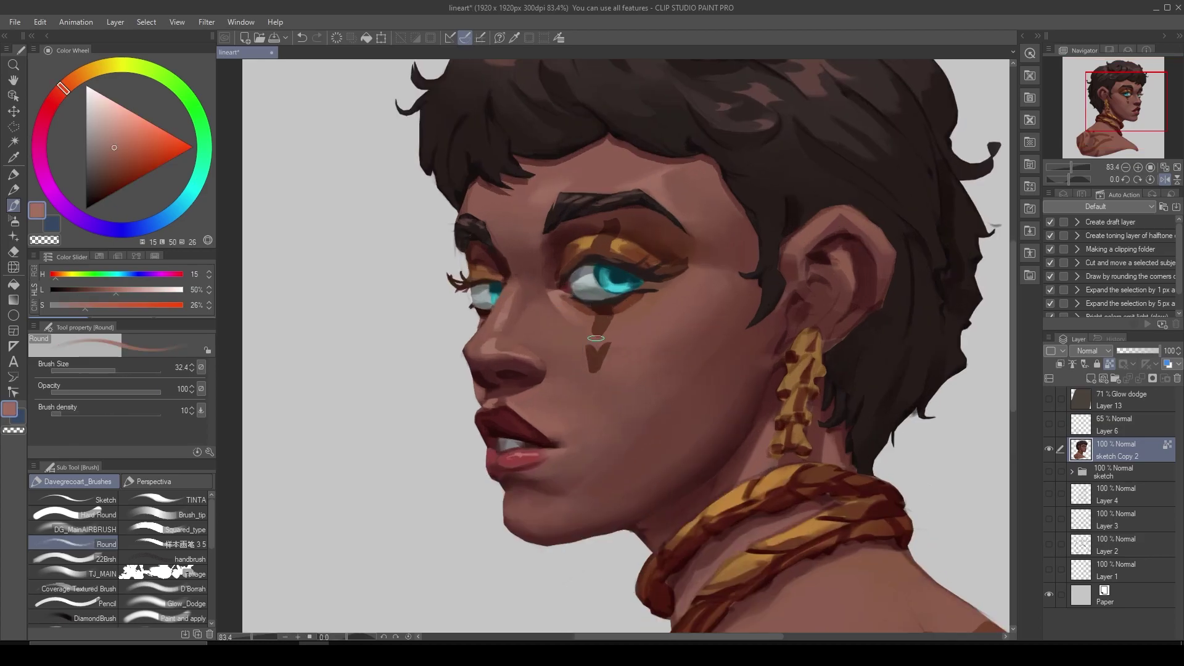
alt+click(537, 290)
key(h)
scroll(711, 474, down, 1)
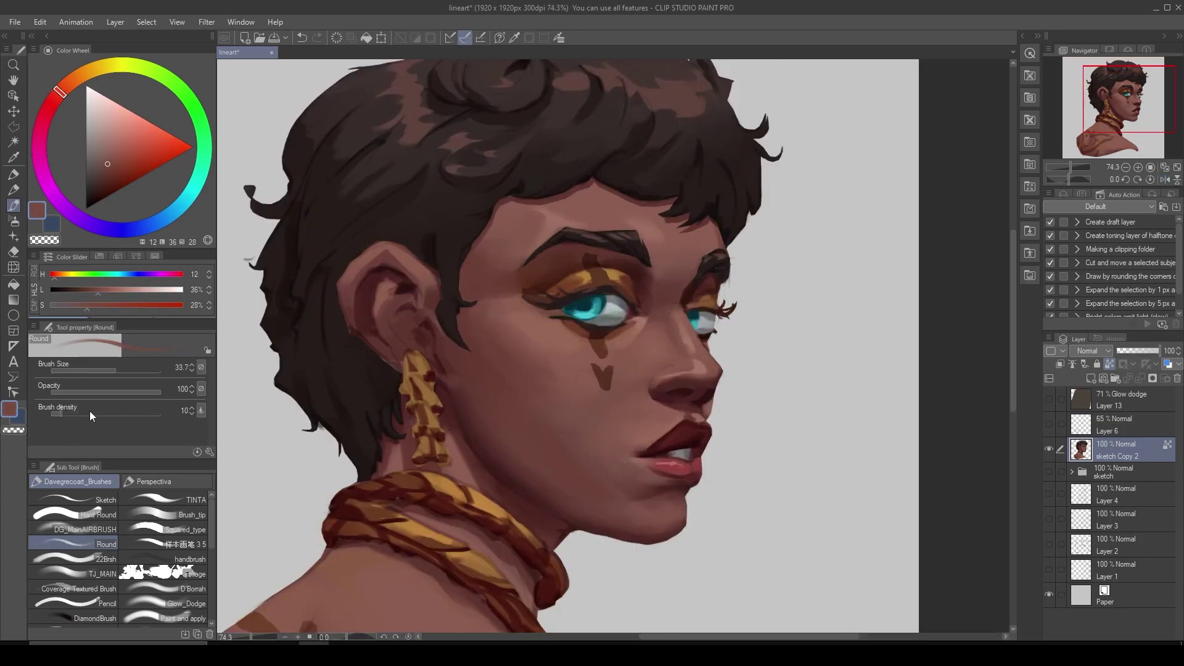
Blend the shading between the nose, upper lip and inner cheek with sampled reddish browns.
alt+click(657, 424)
alt+click(655, 353)
alt+click(643, 391)
key(h)
scroll(632, 460, up, 1)
alt+click(571, 374)
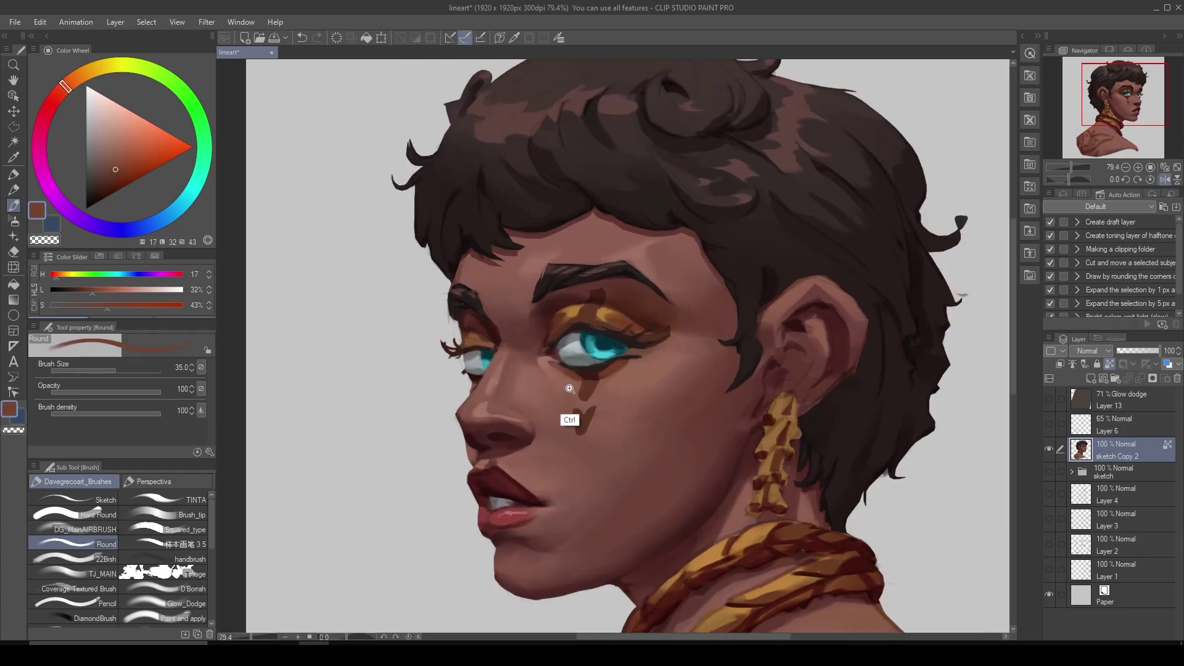
Deepen the near eye's lower lid with sampled dark reddish browns.
scroll(571, 375, up, 2)
alt+click(580, 380)
alt+click(587, 382)
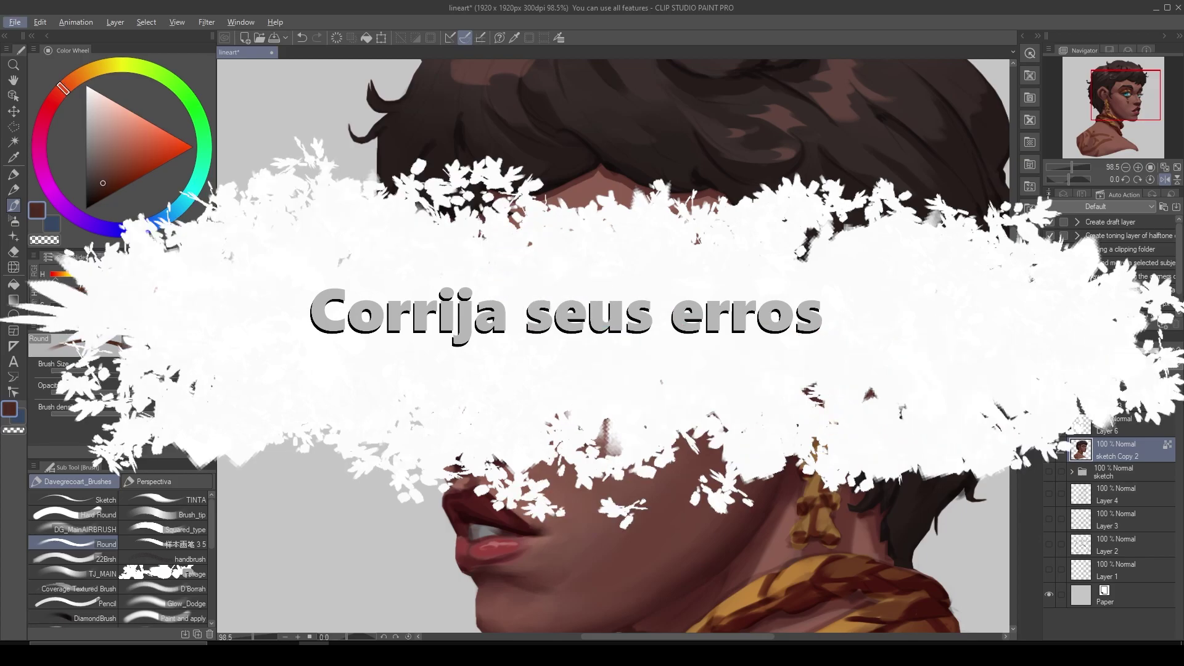
alt+click(586, 382)
alt+click(551, 356)
alt+click(551, 356)
alt+click(551, 356)
Detail the near eye's inner corner and lower lid rim with sampled warm tones.
scroll(551, 356, up, 1)
alt+click(581, 369)
alt+click(580, 365)
mouse_move(574, 370)
mouse_down()
mouse_move(560, 365)
mouse_move(602, 348)
mouse_up()
alt+click(576, 369)
alt+click(576, 369)
alt+click(602, 347)
alt+click(620, 379)
key(ctrl+0)
Sharpen the near eye's iris and eye white with sampled greys and teals at brush density 100.
scroll(603, 359, up, 5)
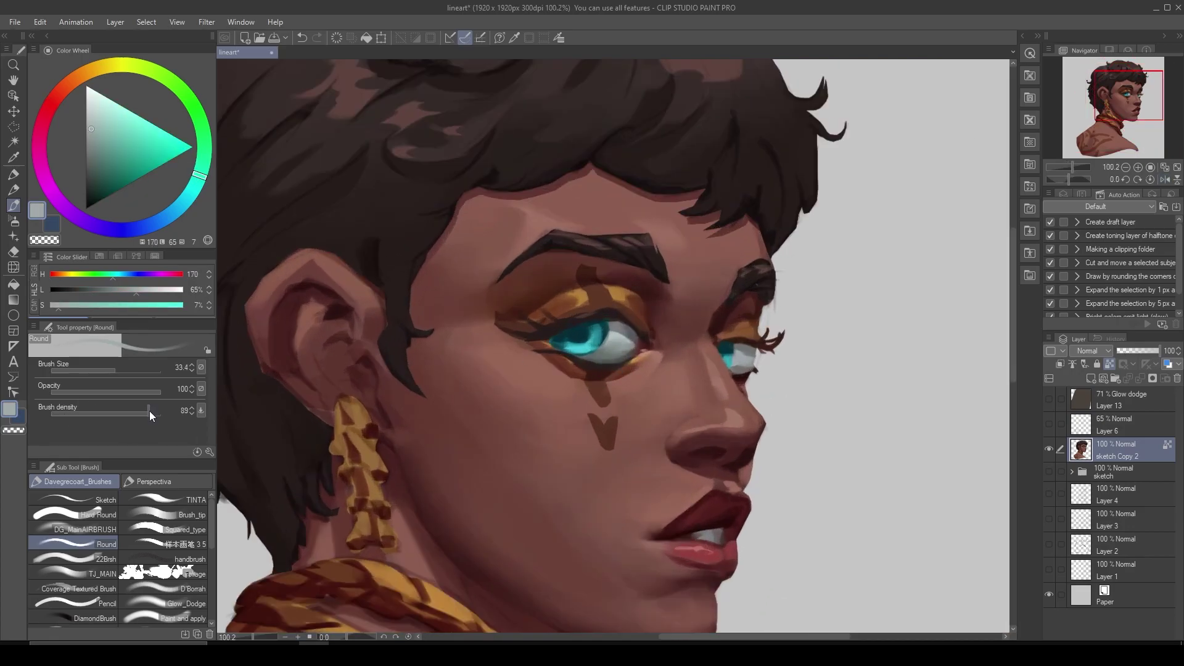
drag(146, 419, 161, 413)
alt+click(606, 361)
alt+click(599, 358)
alt+click(586, 352)
alt+click(591, 342)
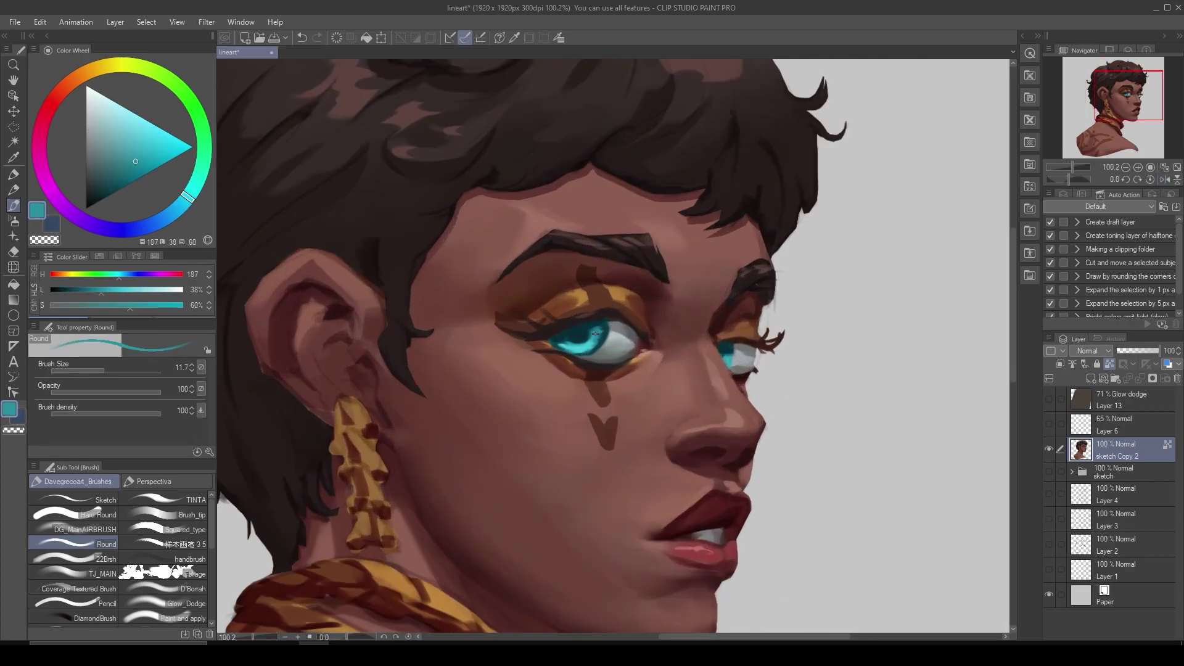
alt+click(597, 335)
Paint a dark purple pupil and a pale cyan highlight in the near eye's iris.
alt+click(574, 371)
alt+click(581, 332)
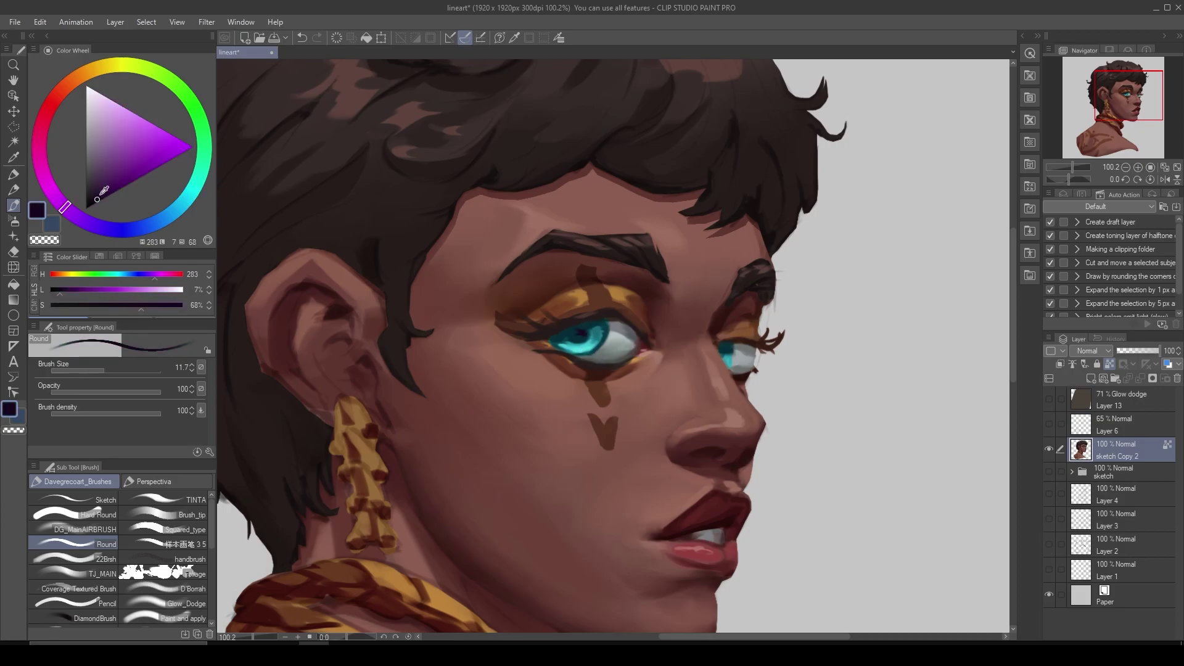
alt+click(577, 366)
alt+click(581, 333)
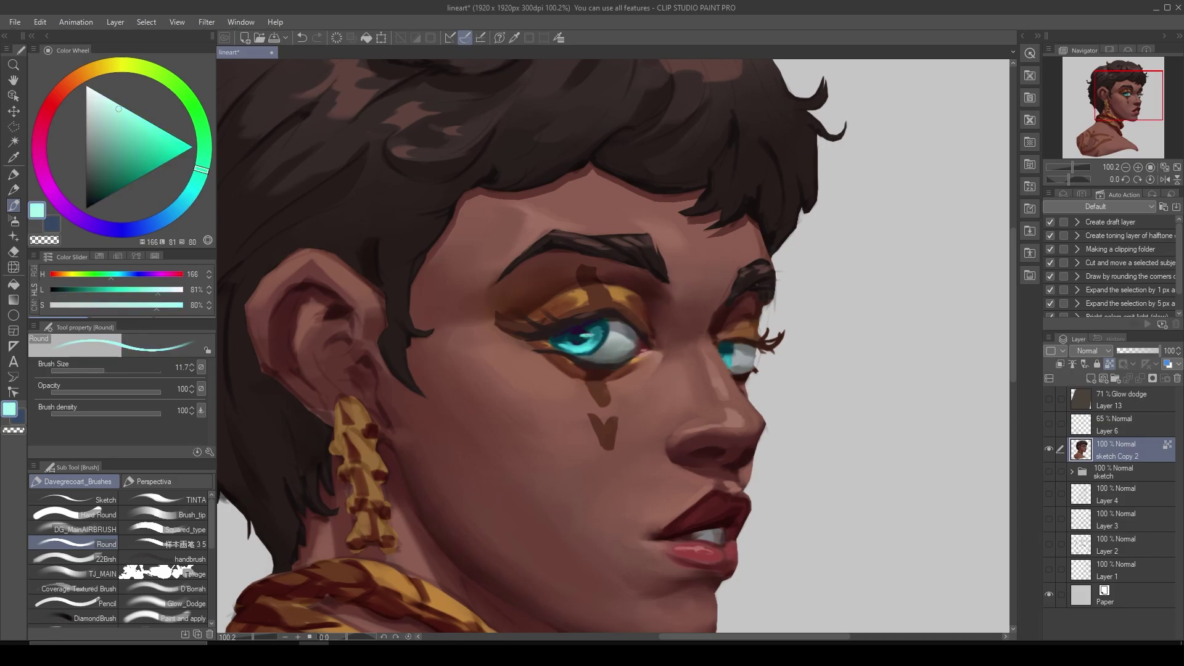
scroll(608, 412, down, 3)
scroll(592, 358, up, 2)
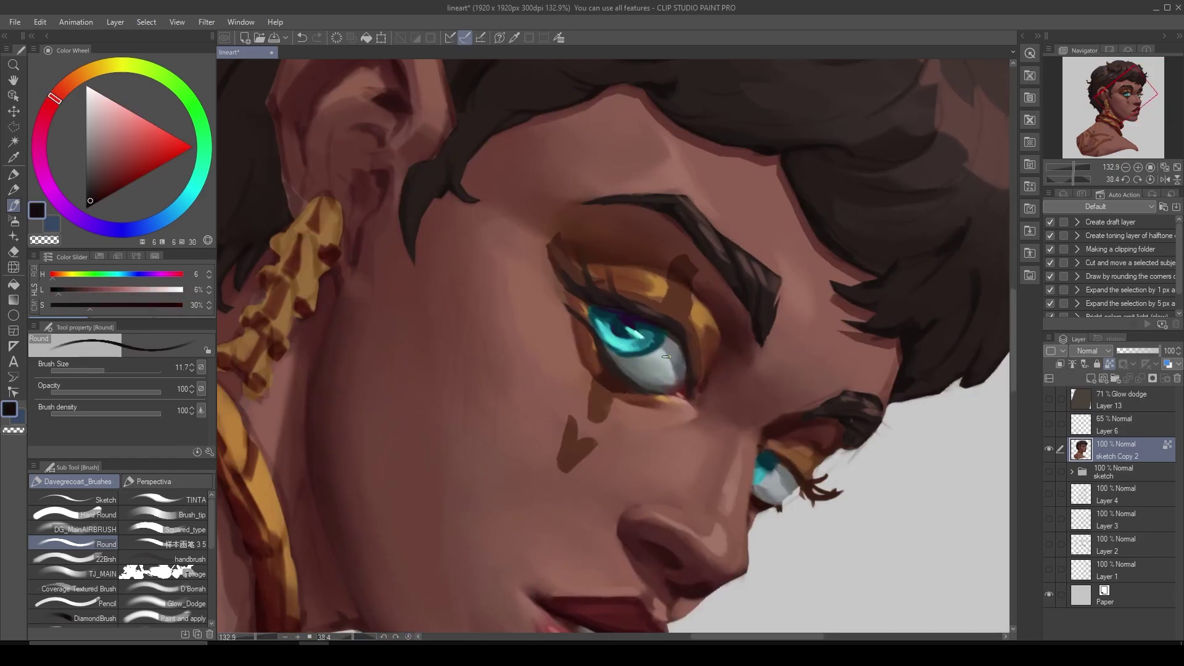
key(ctrl+0)
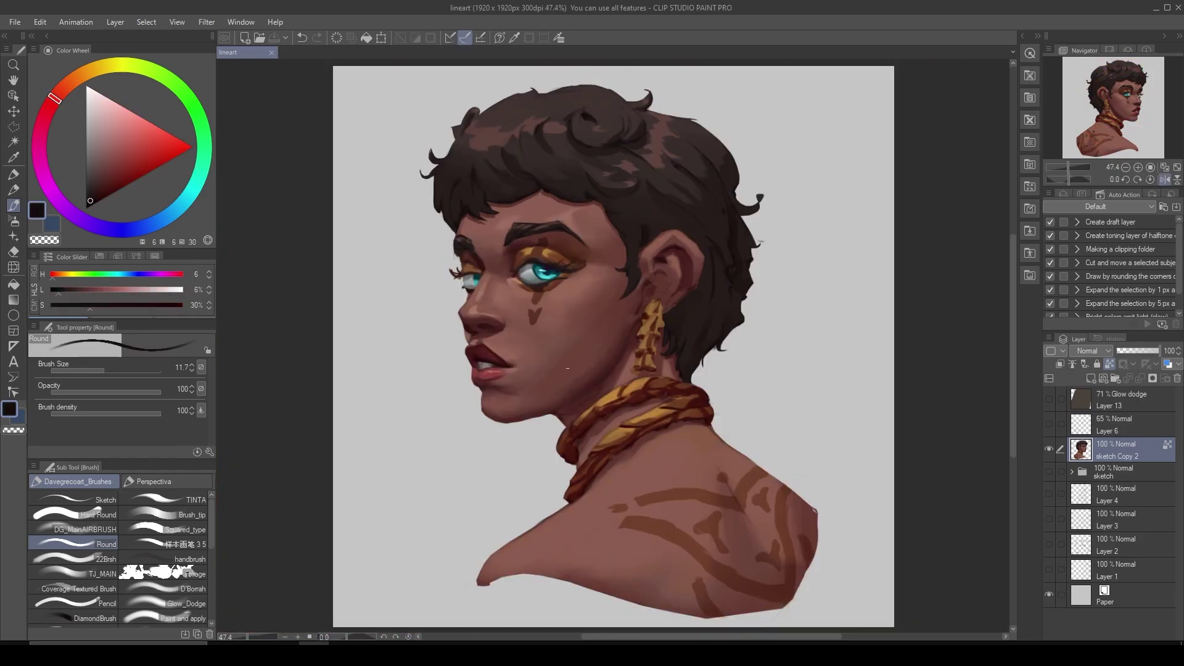
Redraw the far eye's lashes and lid lines with sampled near-black brown, and save the file.
scroll(495, 262, up, 2)
alt+click(439, 304)
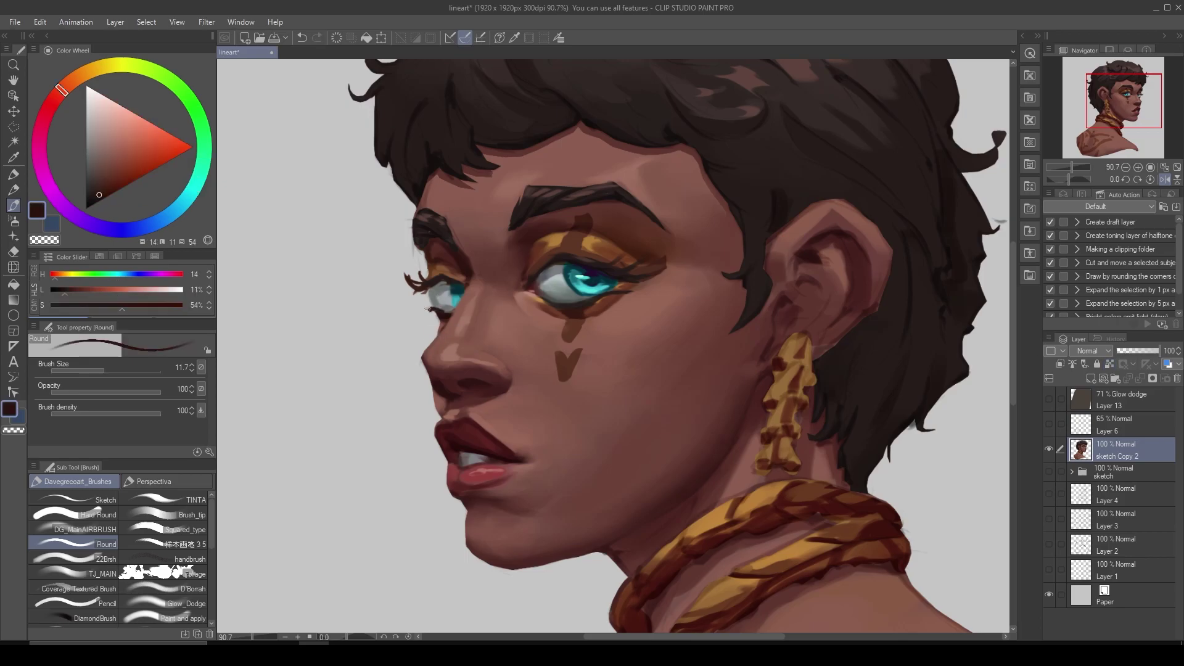
key(h)
alt+click(796, 269)
alt+click(797, 270)
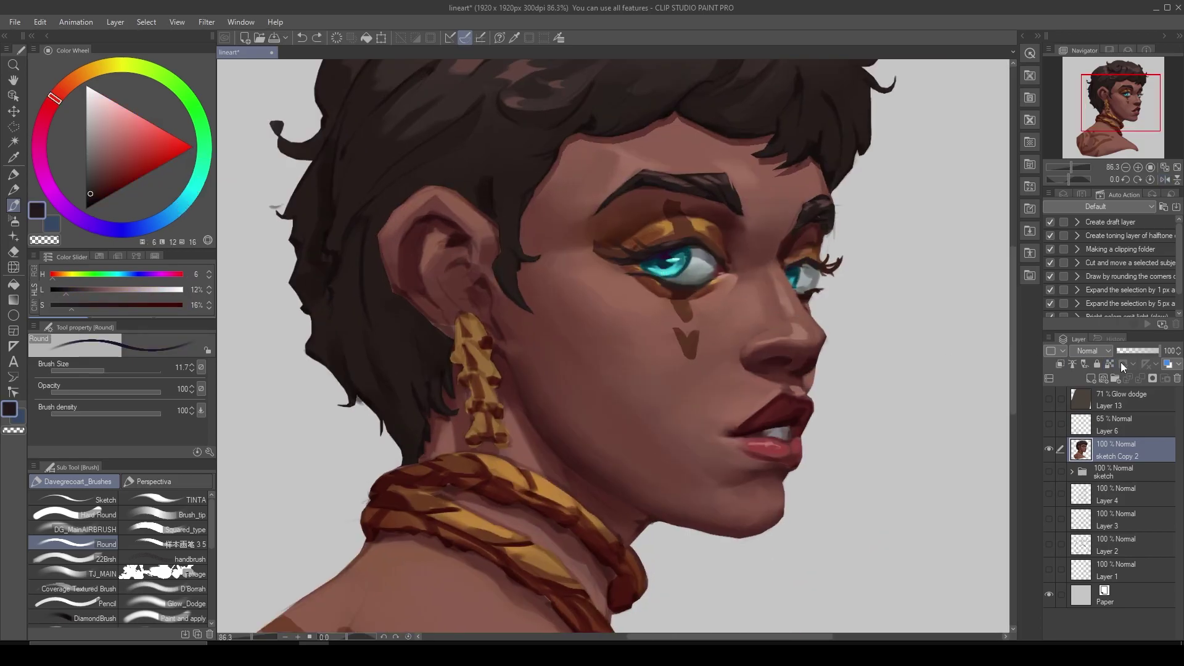
alt+click(806, 264)
scroll(808, 271, down, 2)
key(ctrl+s)
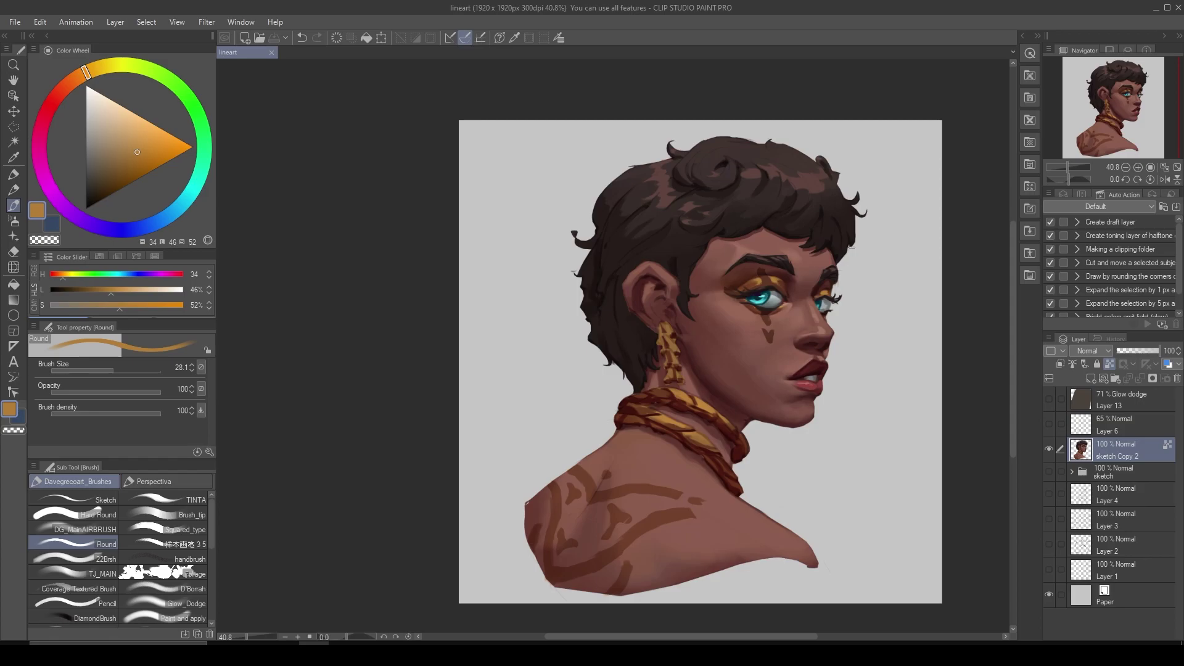
Restore the gold eyeshadow on the far eyelid and shade the nose bridge with sampled dark red-brown.
scroll(743, 284, up, 2)
alt+click(892, 302)
alt+click(883, 309)
alt+click(861, 312)
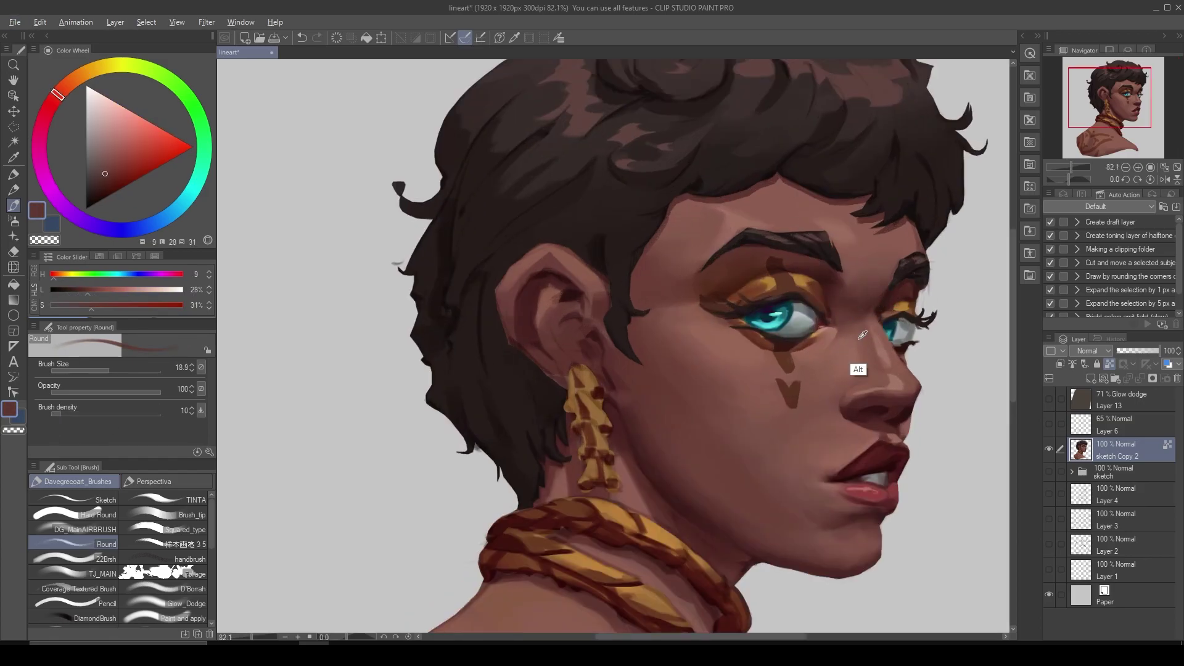
Refine the nostril and nose wing shading with soft sampled browns in the mirrored view, and save the file.
key(h)
scroll(394, 387, down, 2)
scroll(391, 395, up, 1)
alt+click(391, 395)
scroll(371, 392, up, 1)
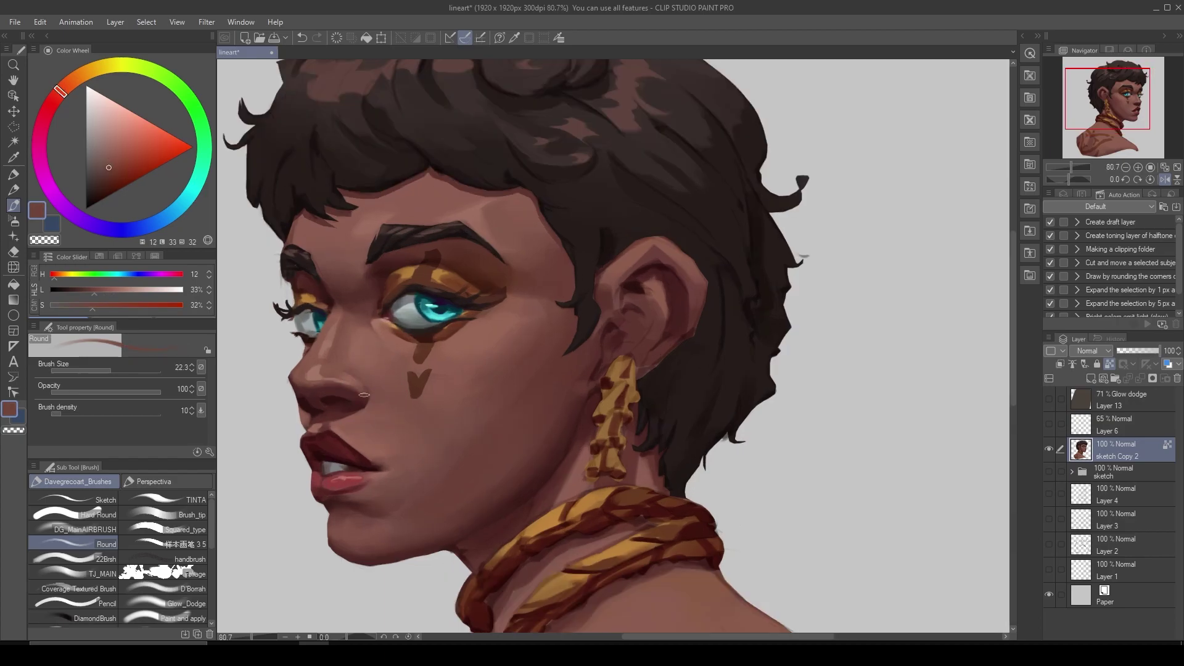
alt+click(332, 395)
scroll(345, 419, up, 1)
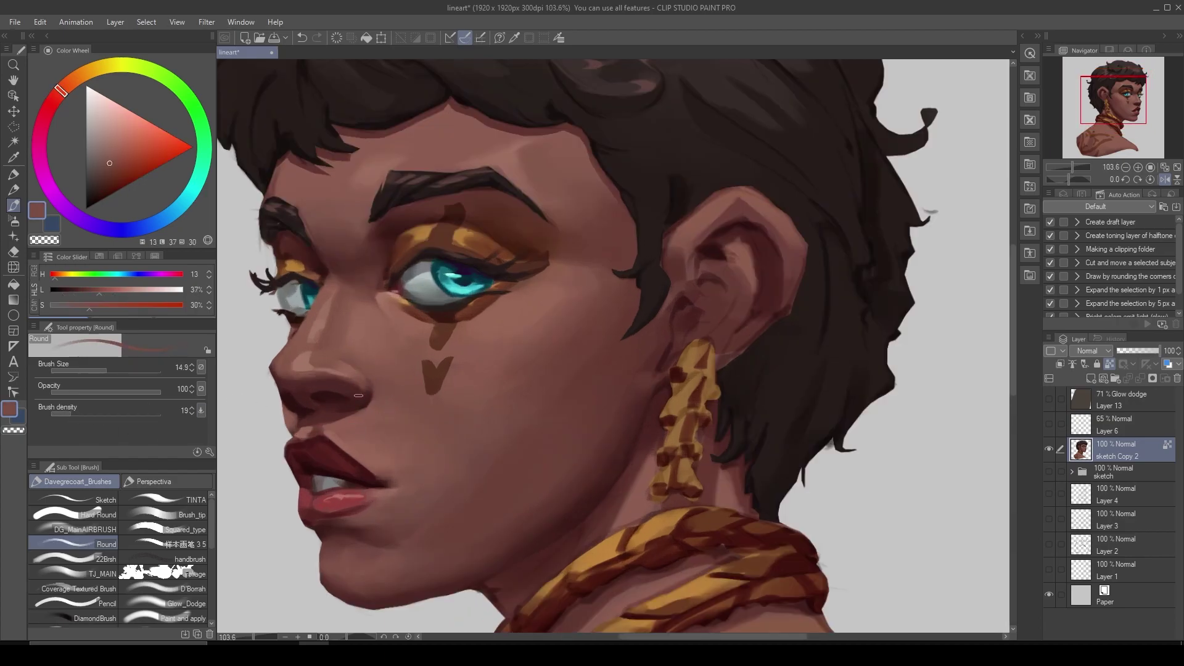
alt+click(358, 434)
alt+click(359, 419)
key(ctrl+s)
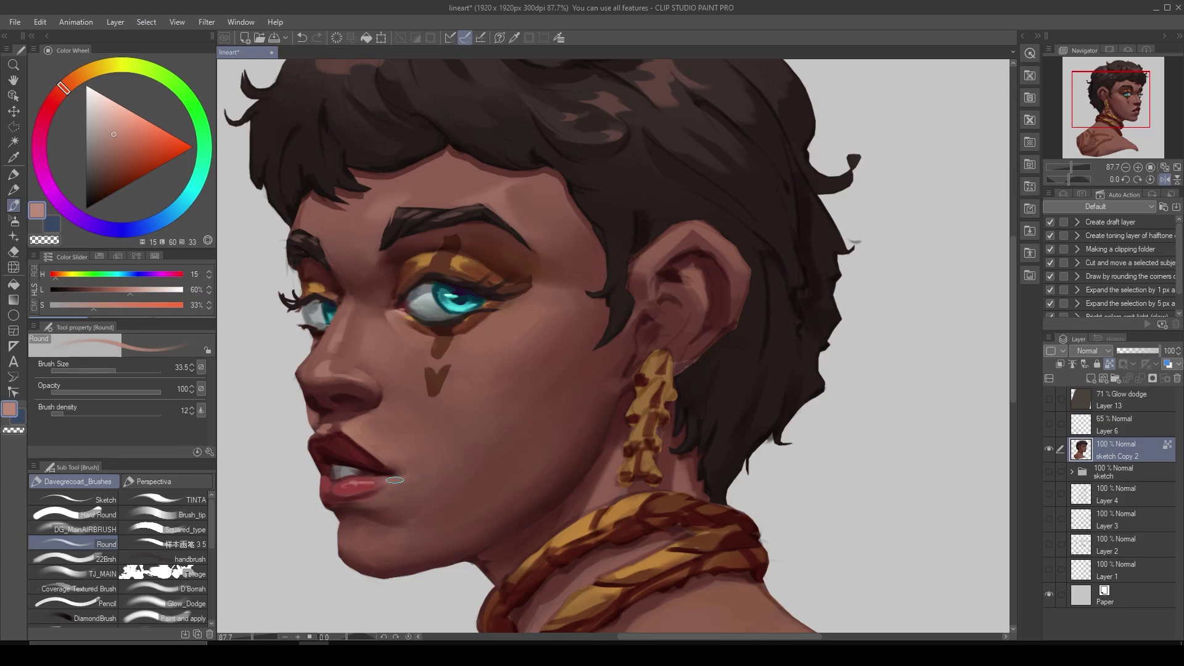
Lighten the skin beneath the near eye's inner corner with sampled pinkish skin tones at high brush density.
key(h)
alt+click(820, 494)
scroll(787, 466, down, 2)
scroll(787, 466, up, 3)
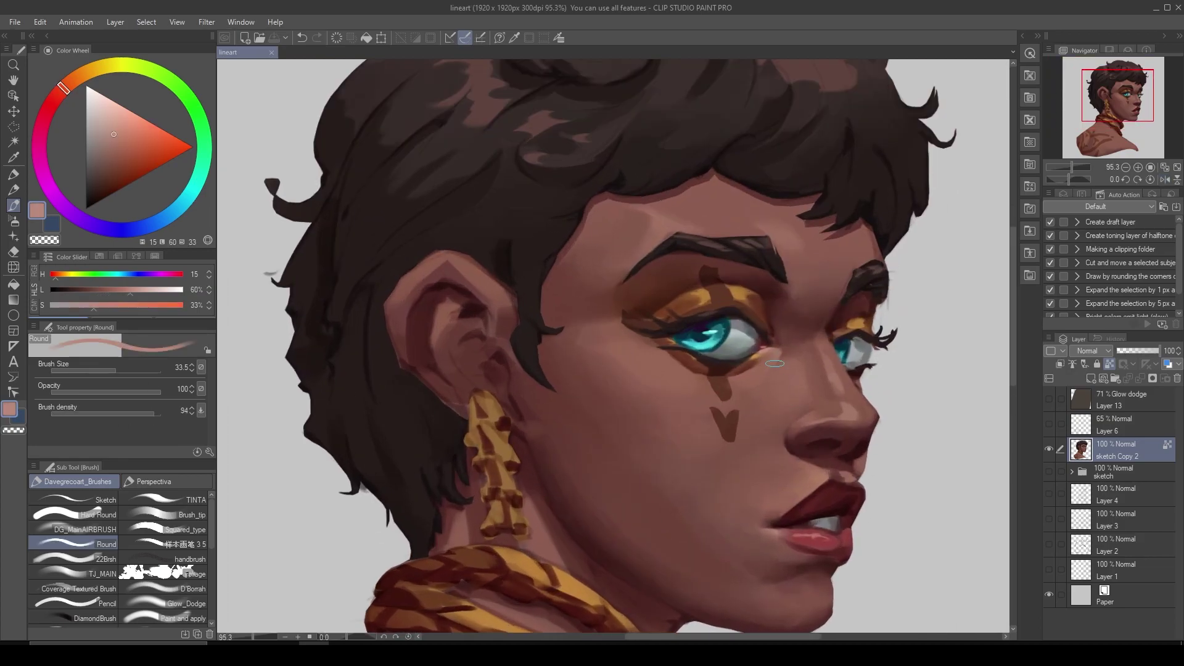
alt+click(755, 379)
key(bracketright)
key(bracketright)
key(bracketright)
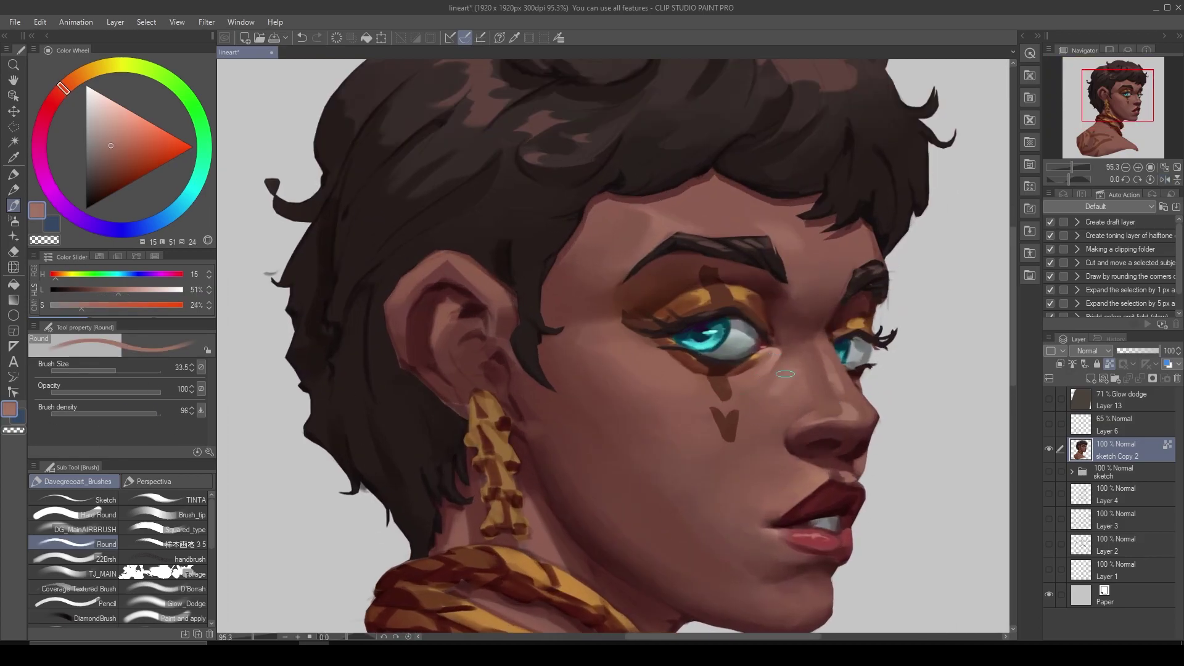
Smooth the skin shading on the nose and beside the mouth corner with sampled reddish browns, varying the brush density.
key(h)
scroll(782, 385, down, 3)
alt+click(472, 344)
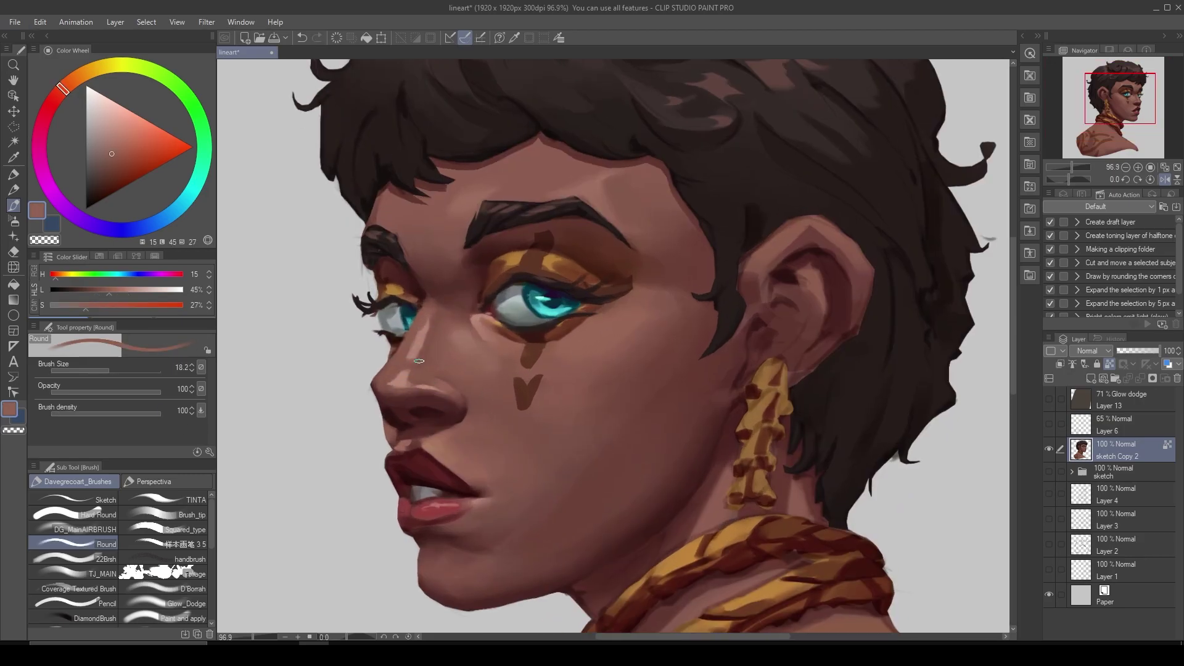
click(66, 416)
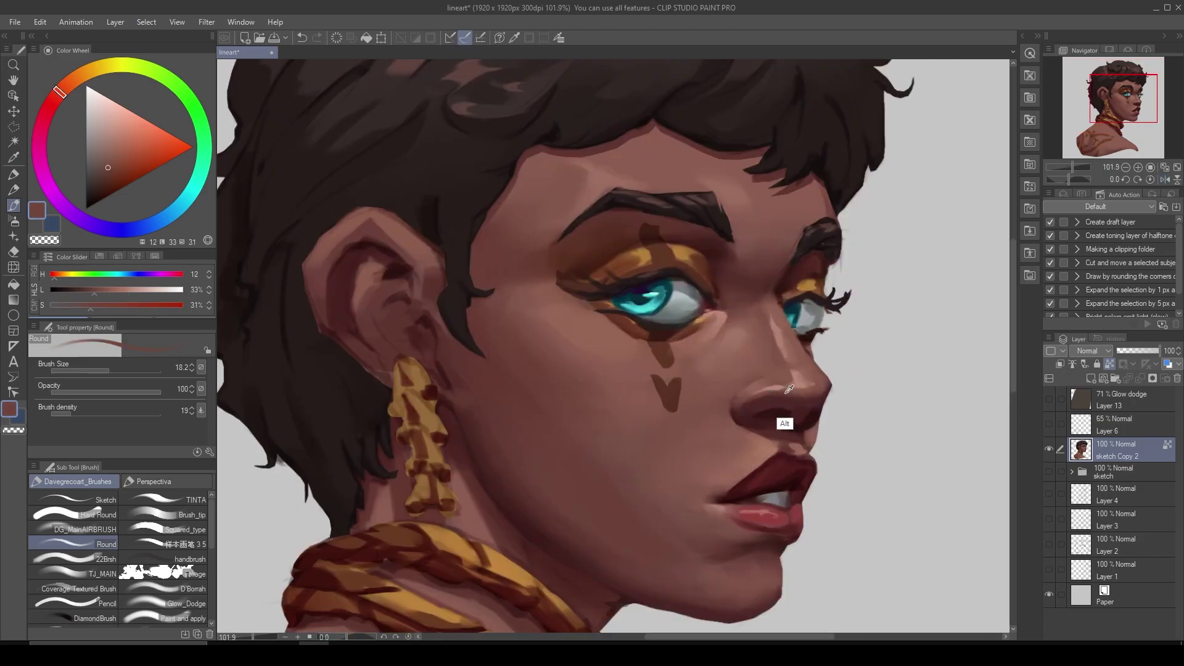
alt+click(789, 389)
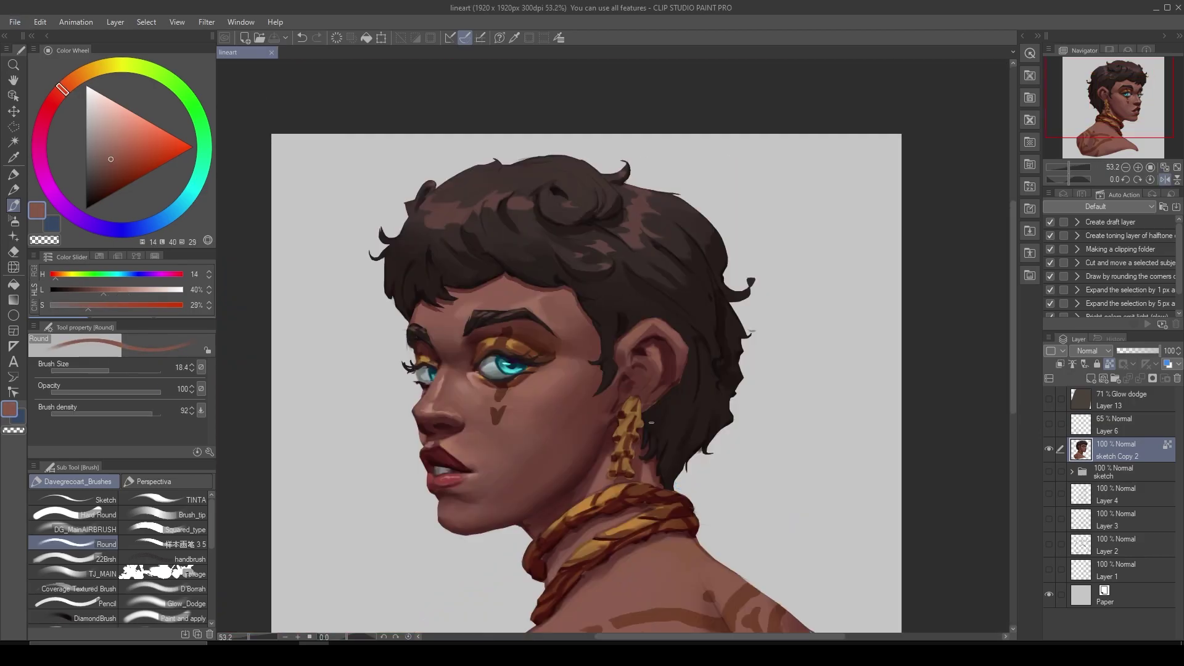
alt+click(487, 478)
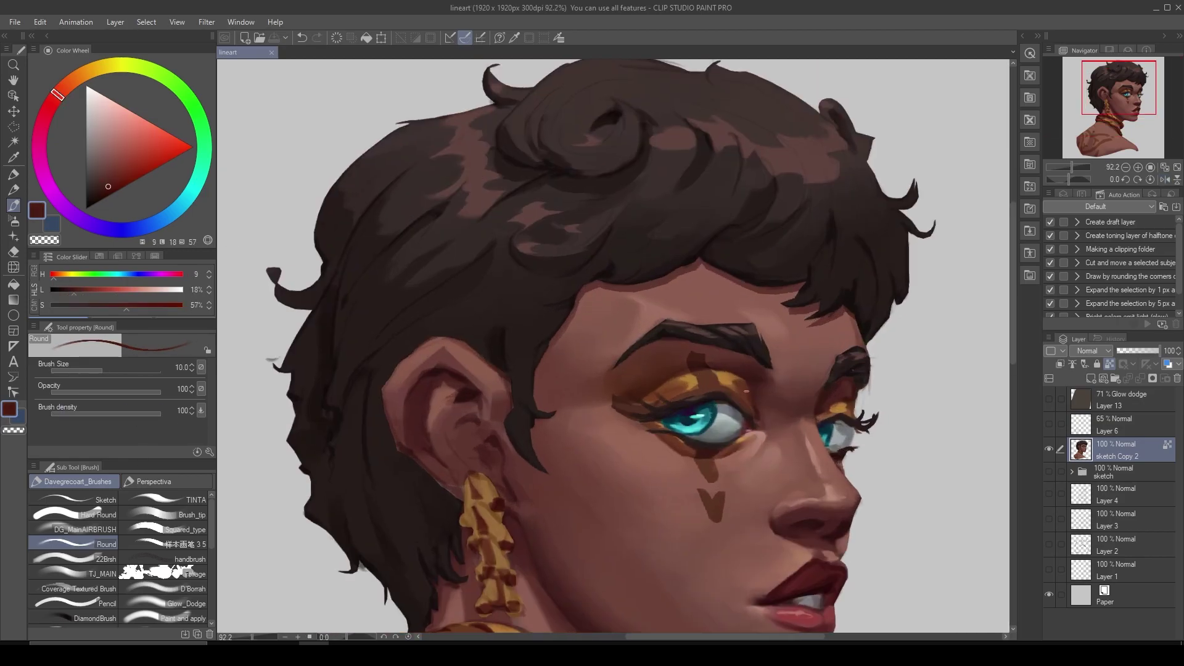
Deepen the near eye's lid lines with sampled dark red-brown and warm its lower lid with orange-brown.
alt+click(756, 402)
alt+click(756, 403)
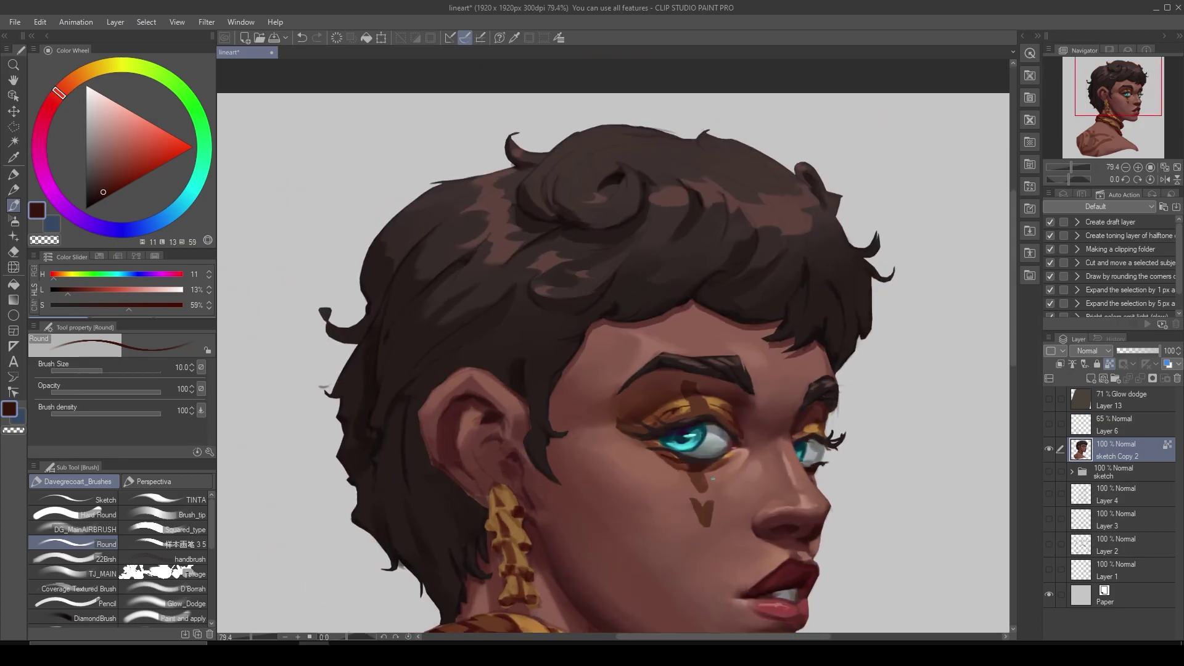
alt+click(568, 285)
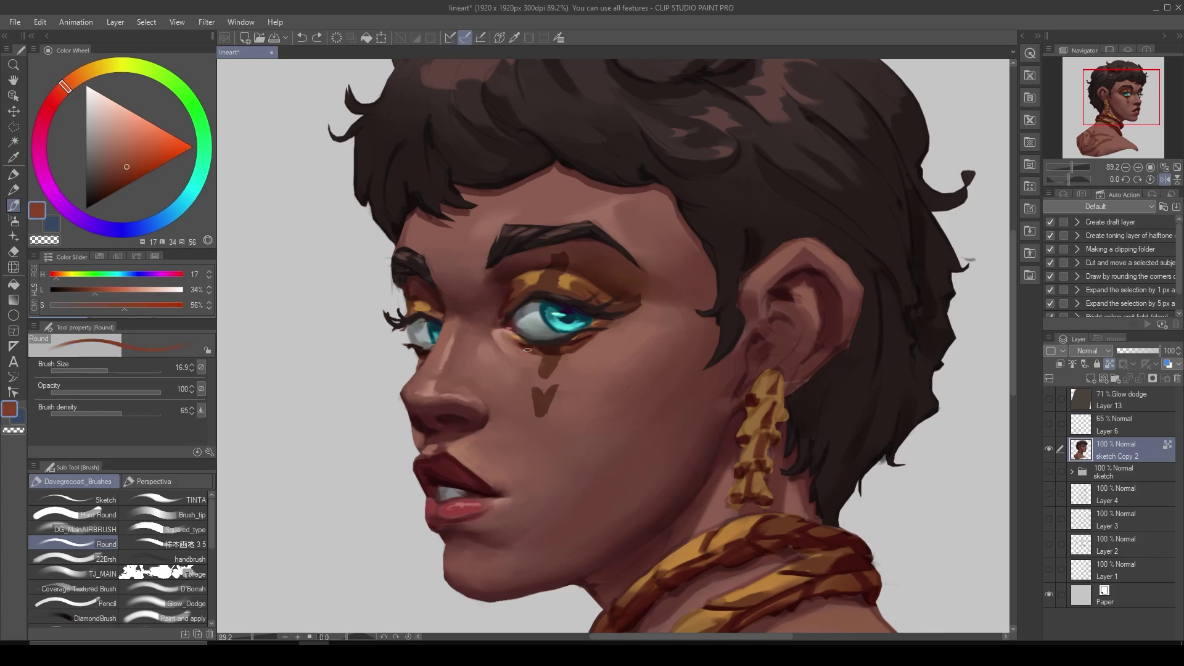
alt+click(563, 397)
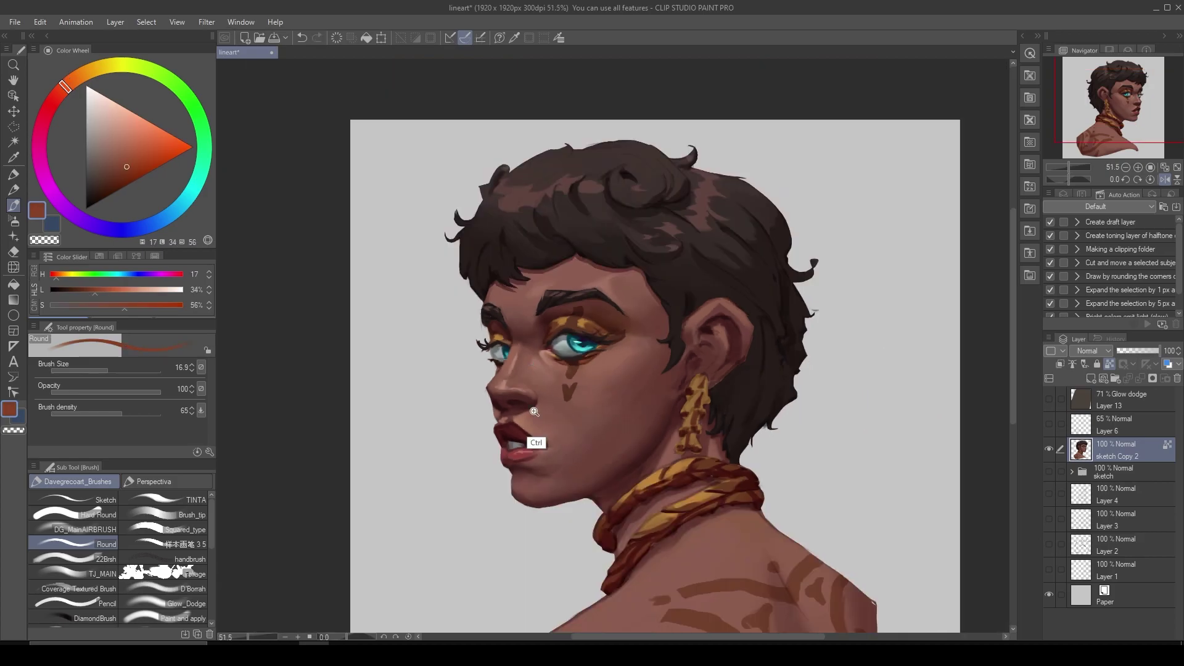
scroll(562, 397, up, 3)
alt+click(626, 333)
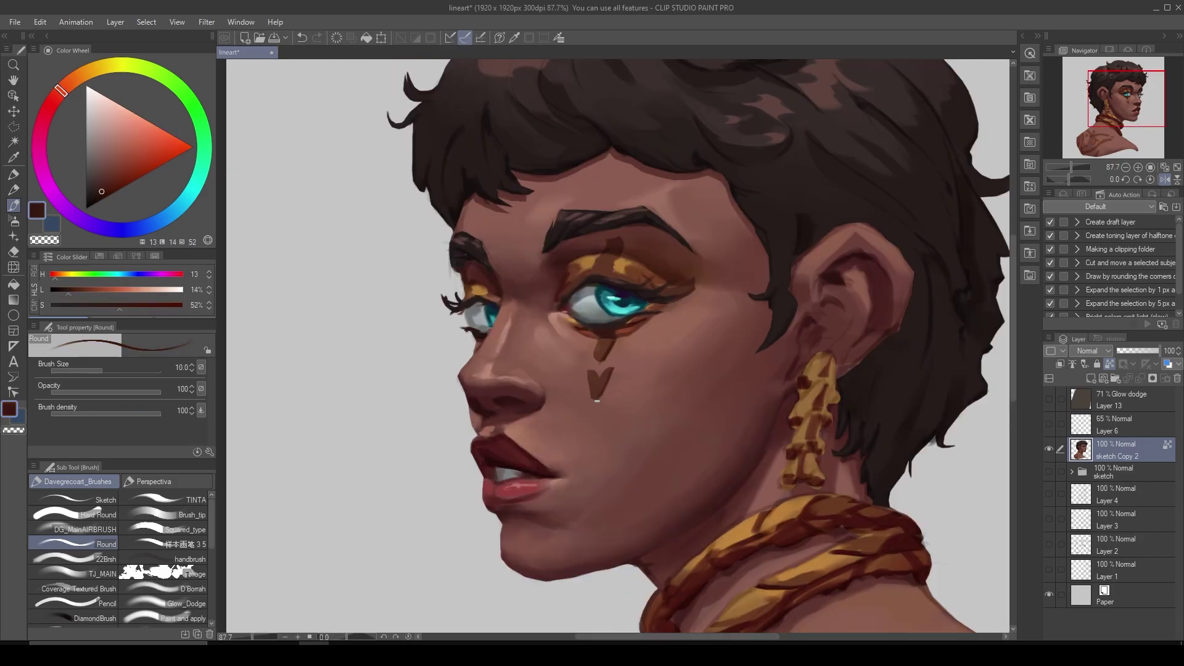
Shade the nose's underside and the philtrum with dark red and sampled skin browns, softening at 12 brush density.
click(111, 176)
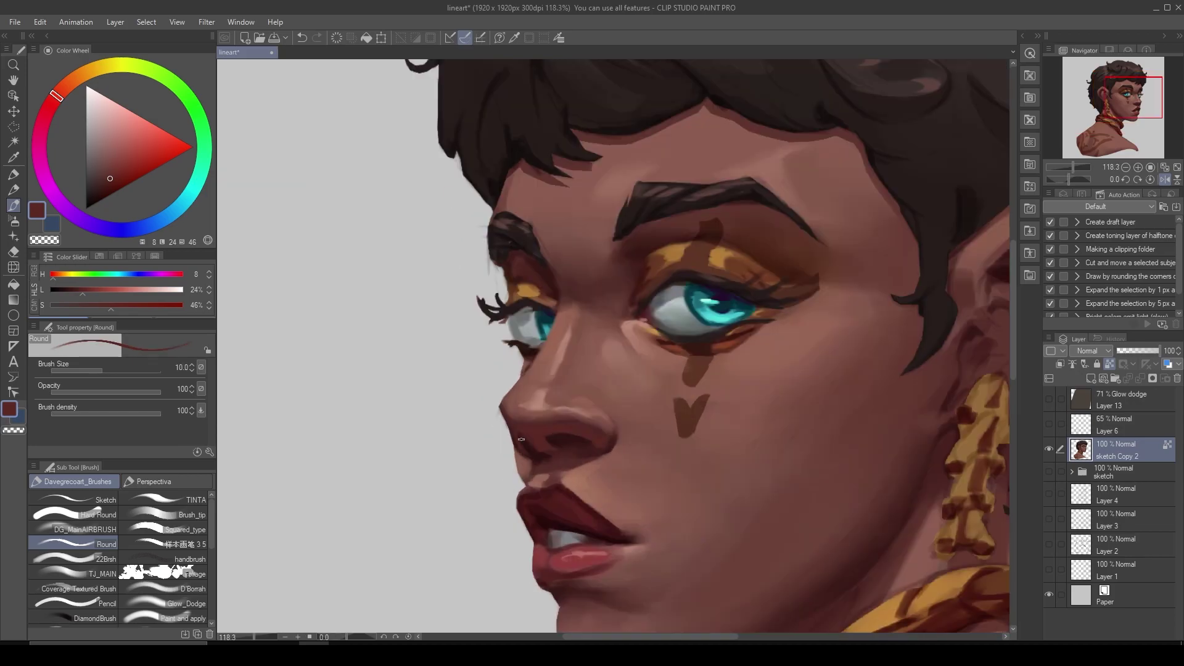
alt+click(524, 438)
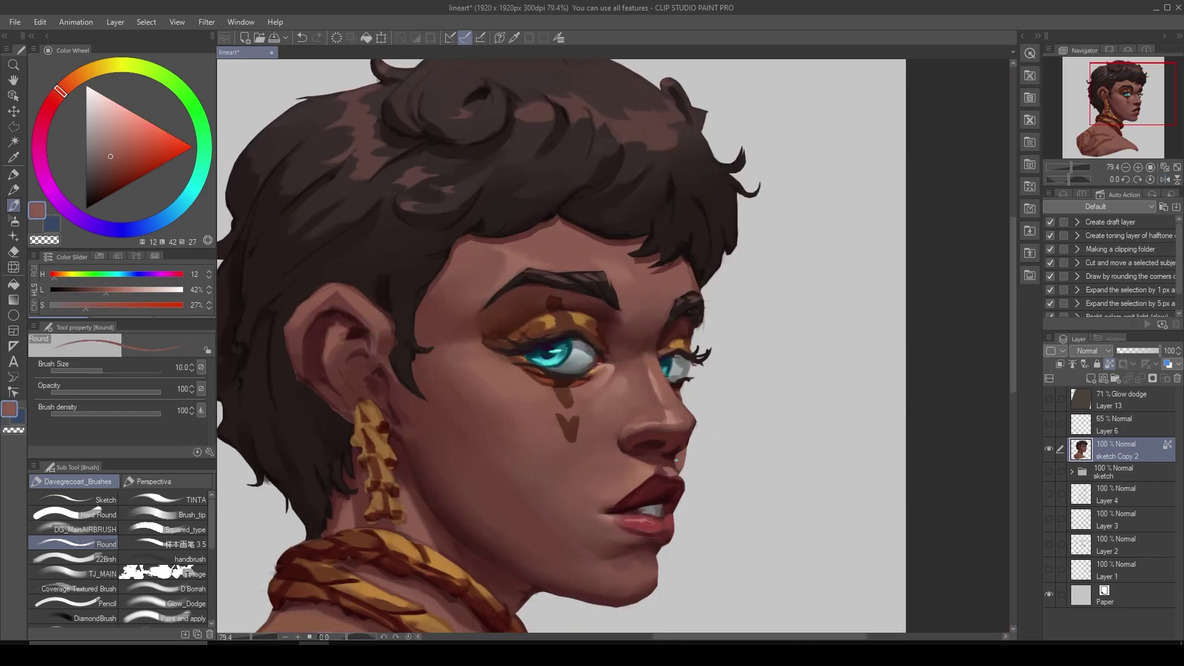
alt+click(676, 460)
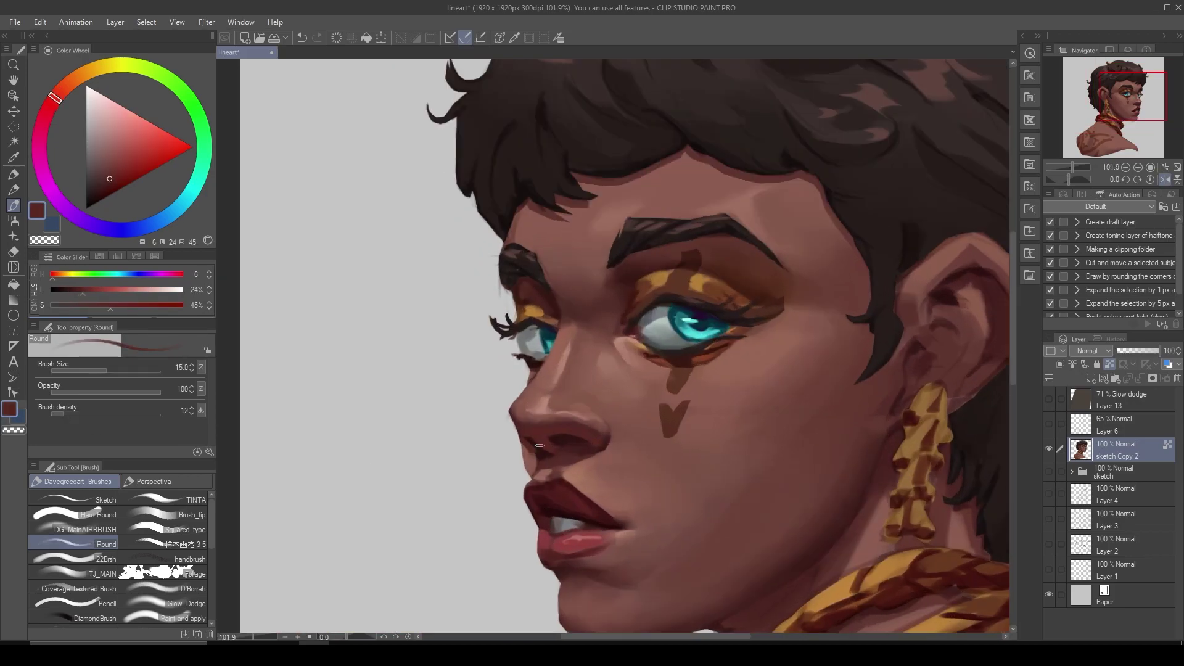
alt+click(539, 445)
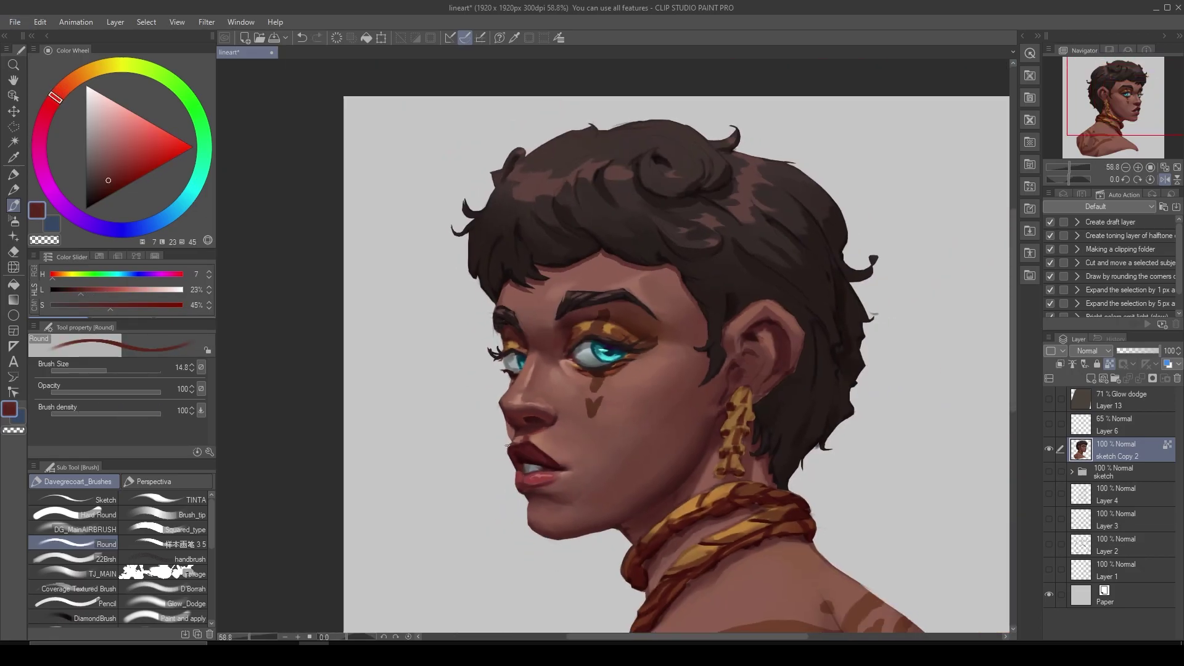
Redraw the far eye's lashes with the Hard Round brush in sampled near-black brown on the merged layer.
scroll(518, 438, up, 4)
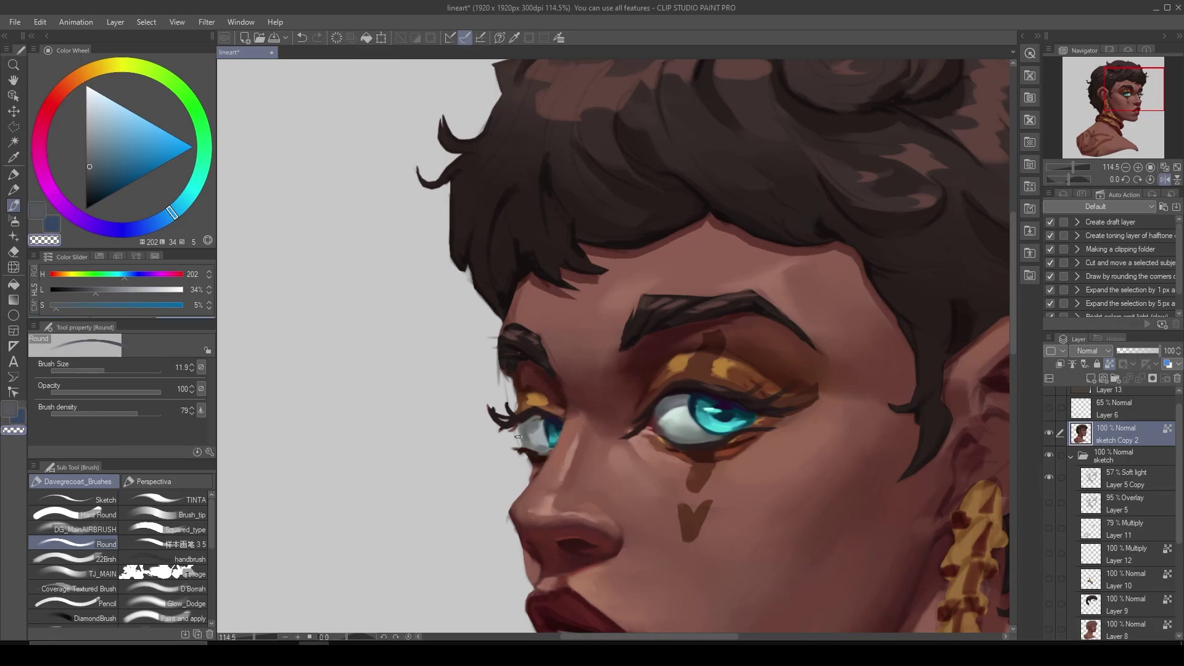
alt+click(518, 419)
key(b)
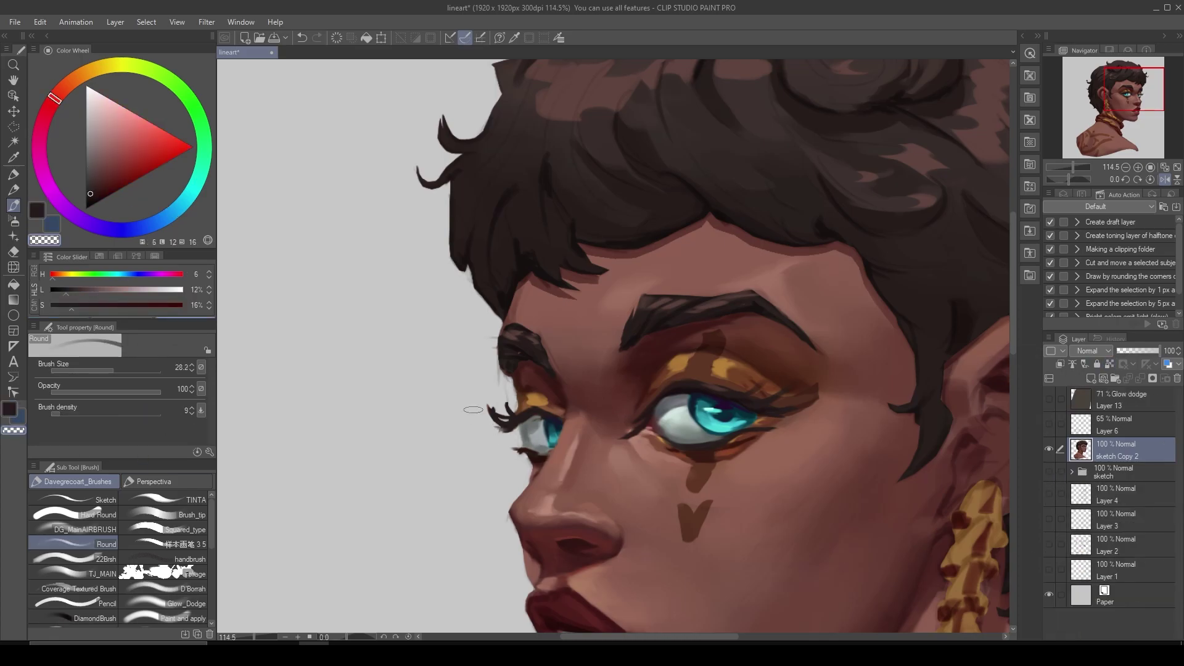
alt+click(514, 453)
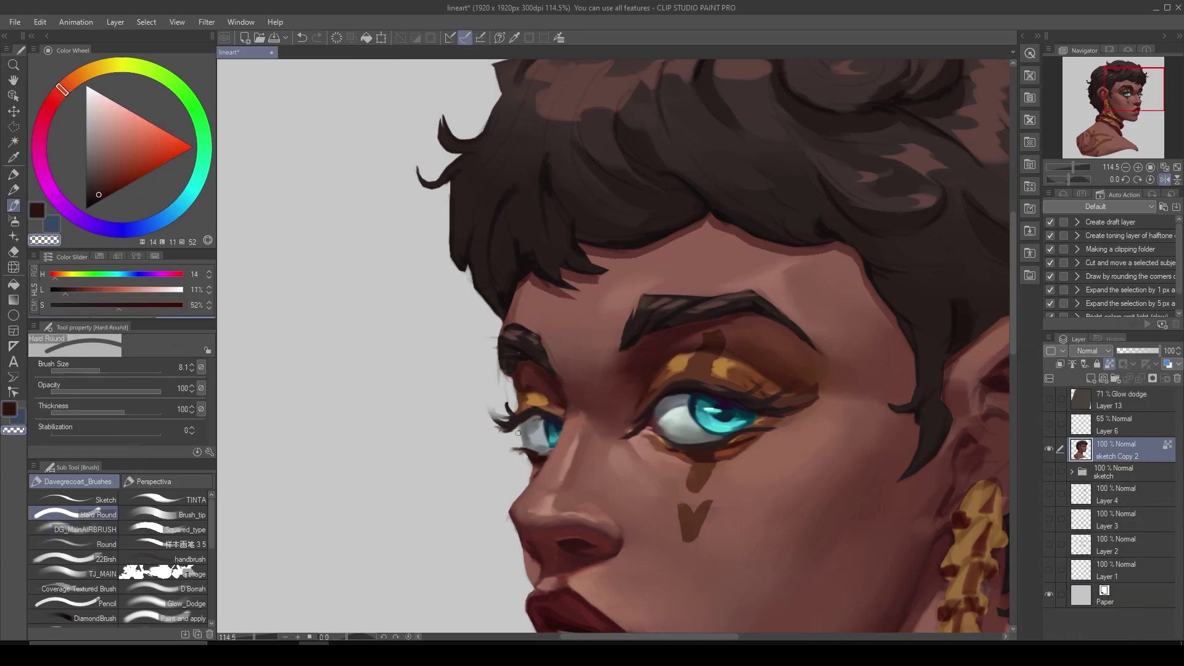
scroll(641, 516, down, 2)
alt+click(563, 460)
alt+click(564, 461)
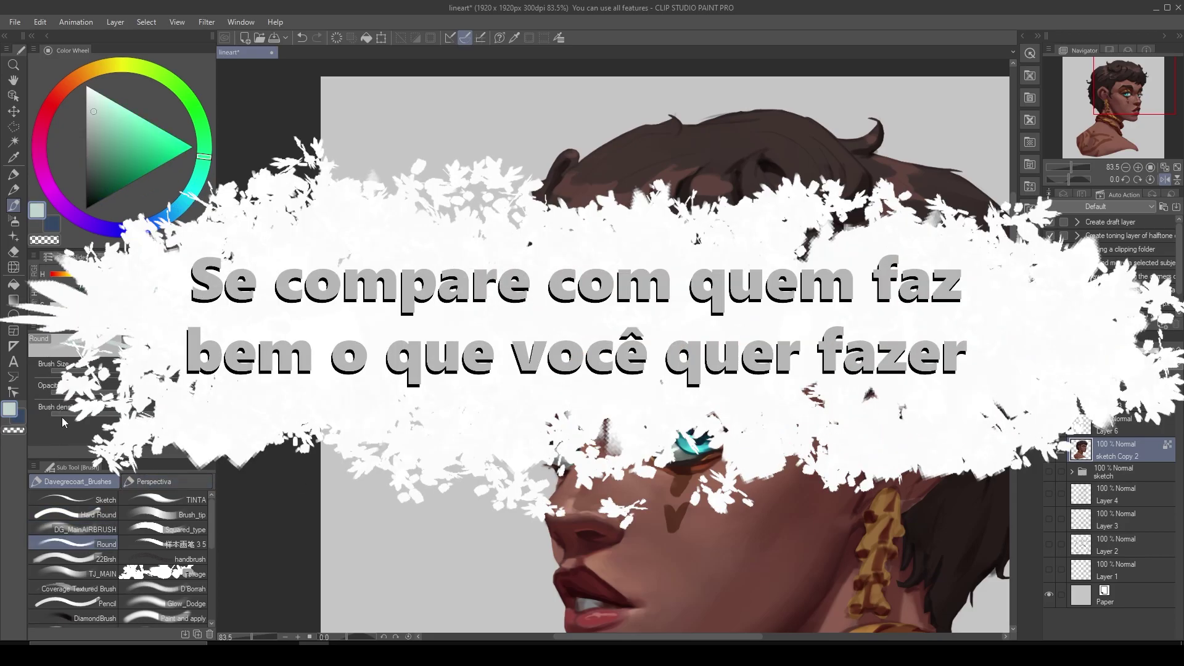
Retouch the white of the far eye with sampled pale and dark grays using the soft Round brush.
scroll(705, 331, up, 1)
alt+click(695, 308)
alt+click(684, 312)
scroll(710, 305, down, 3)
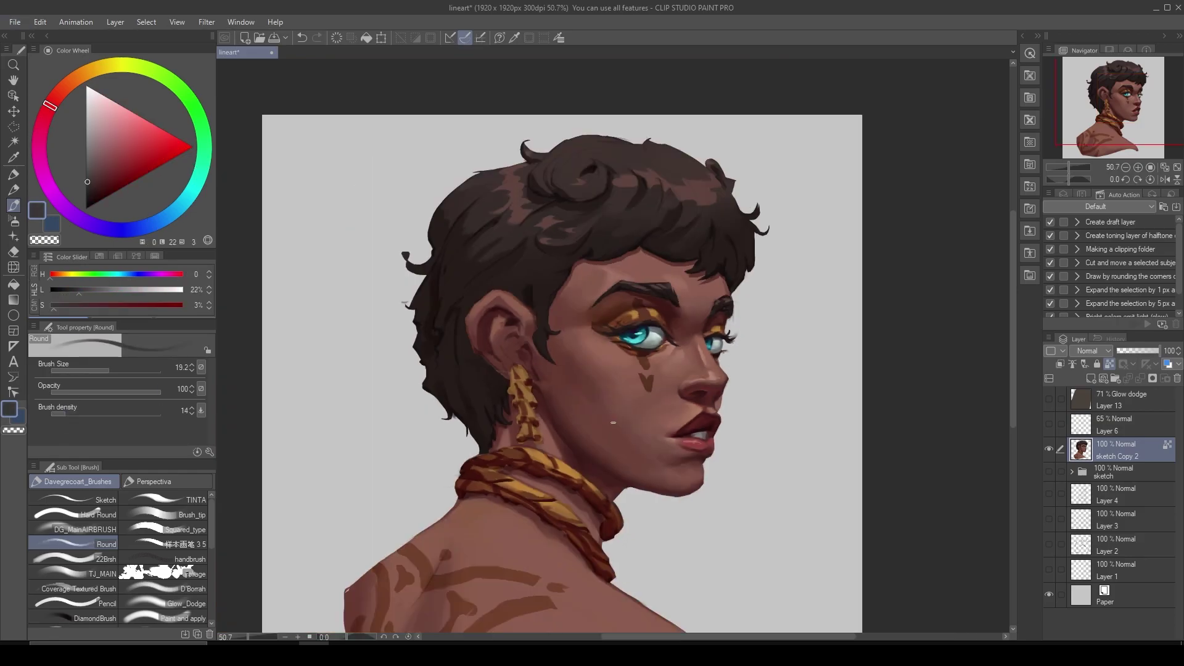
Sharpen the far eye's upper and lower lashes with Hard Round, and refine its lower lid with Round in near-black brown.
click(1165, 179)
scroll(502, 360, up, 4)
click(74, 514)
alt+click(503, 360)
scroll(503, 359, down, 3)
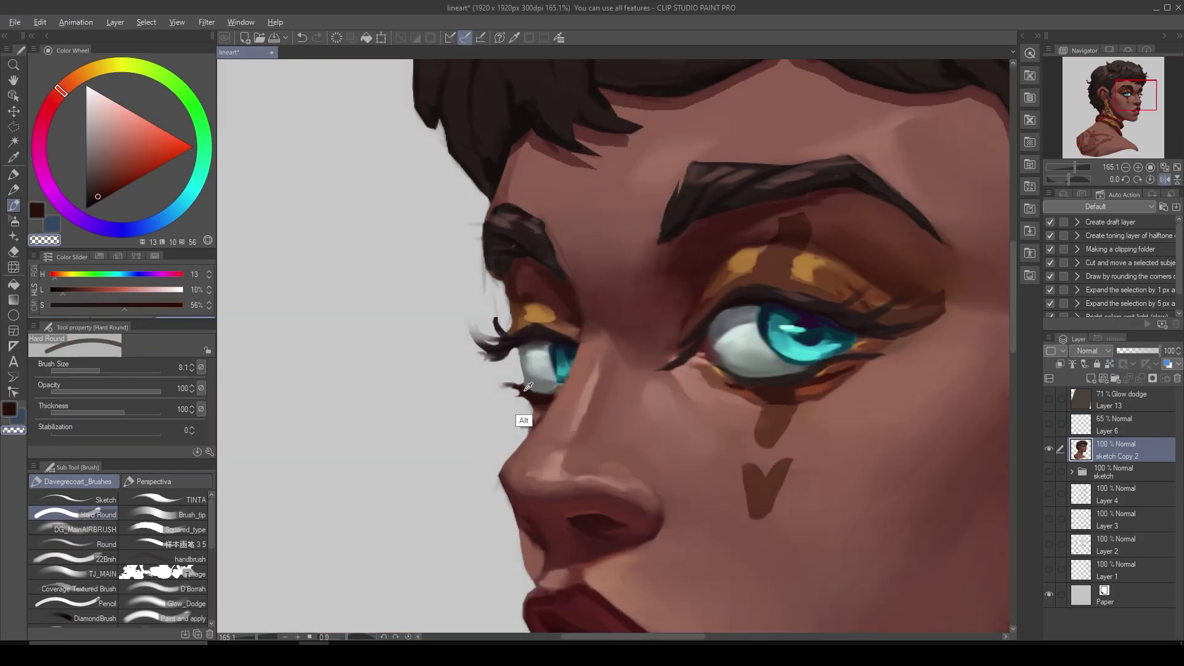
click(1165, 179)
click(74, 544)
scroll(672, 407, up, 3)
alt+click(672, 408)
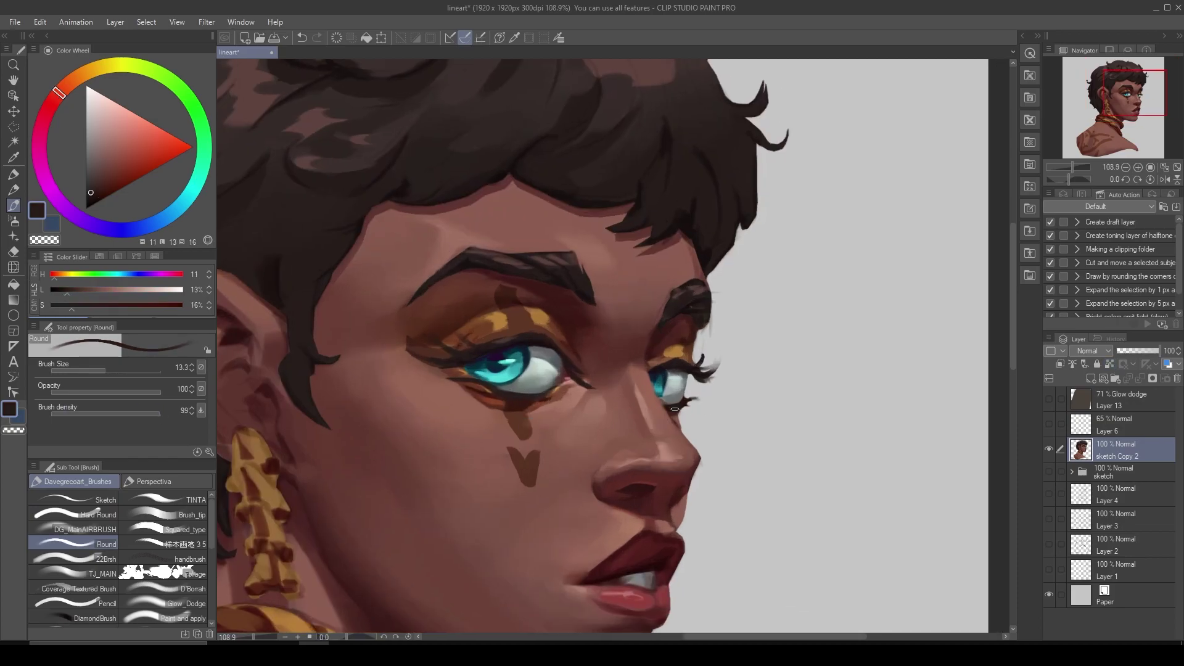
Blend the gold eyeshadow on the near eyelid with sampled ochre at 17 brush density.
scroll(679, 410, down, 1)
scroll(581, 401, down, 2)
alt+click(509, 362)
alt+click(525, 351)
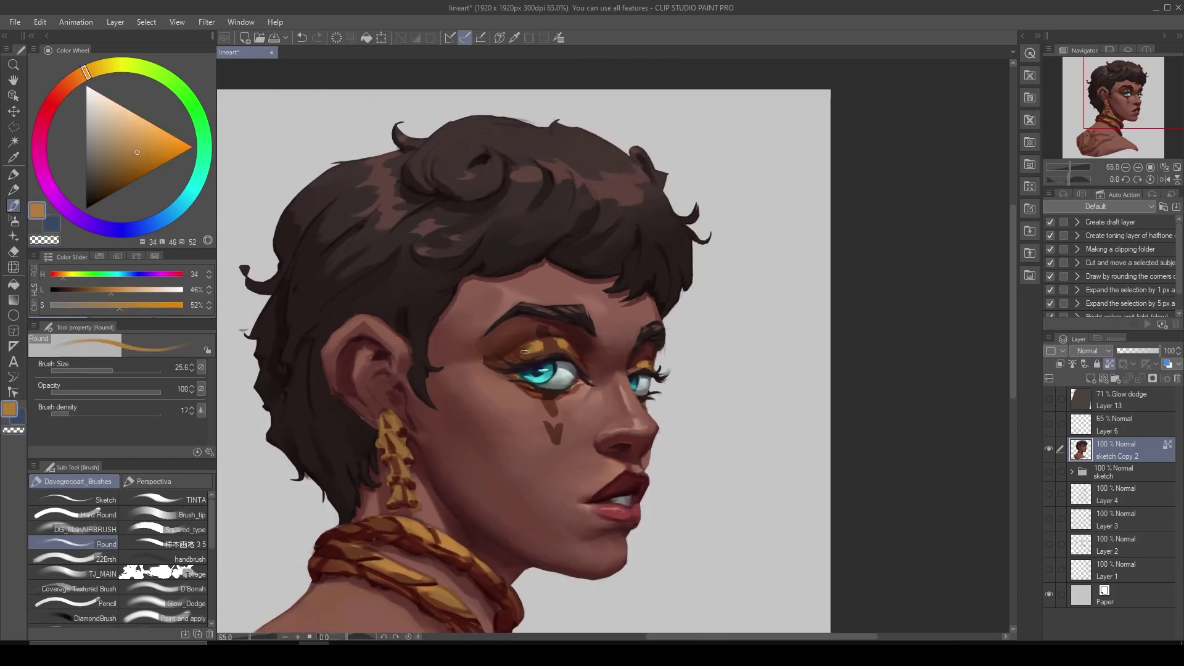
alt+click(578, 364)
Smooth the skin of the forehead and nose bridge with sampled pinkish browns, checking the face in both mirrored orientations.
key(h)
alt+click(736, 305)
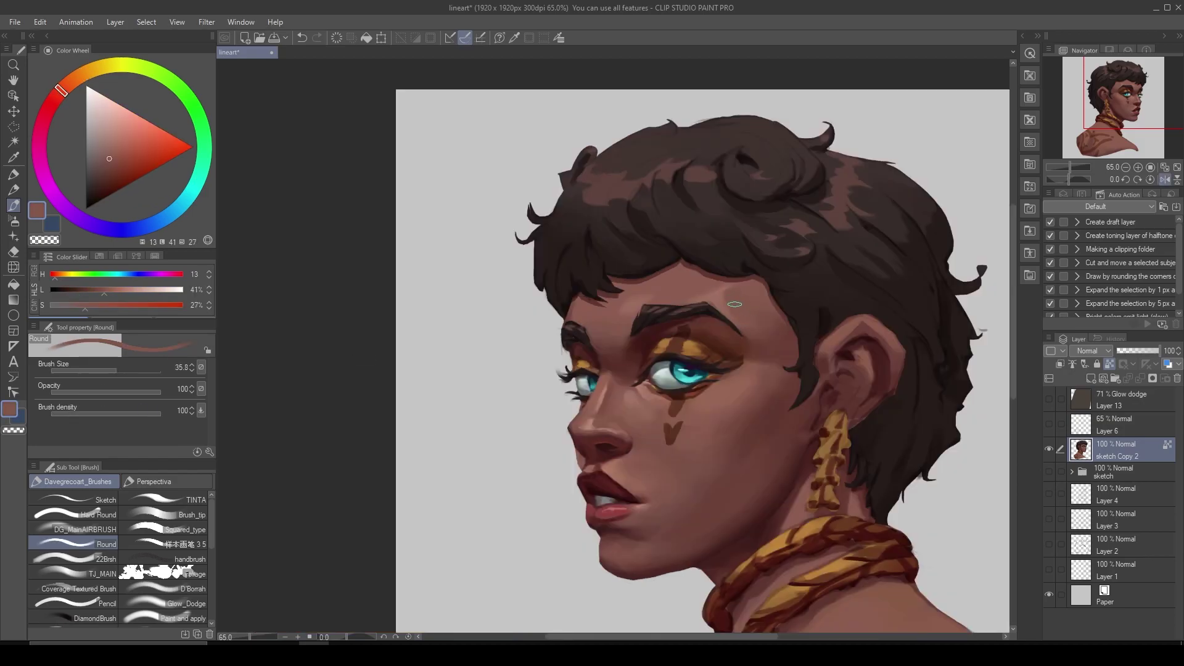
alt+click(637, 393)
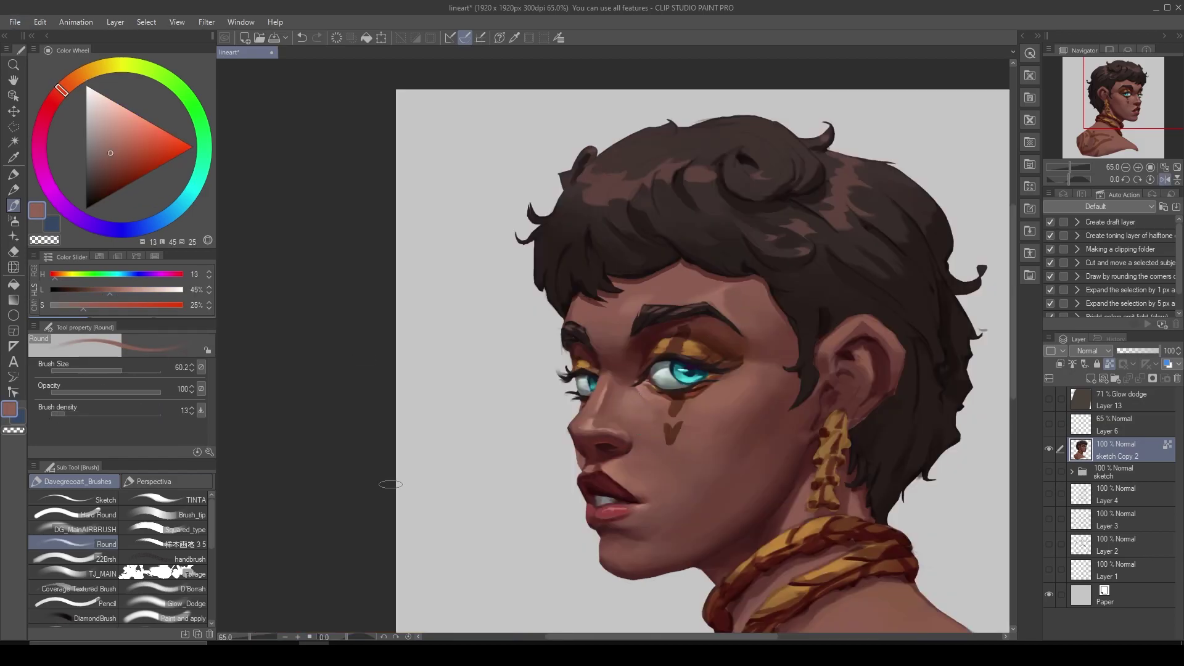
key(h)
key(h)
alt+click(621, 432)
alt+click(628, 414)
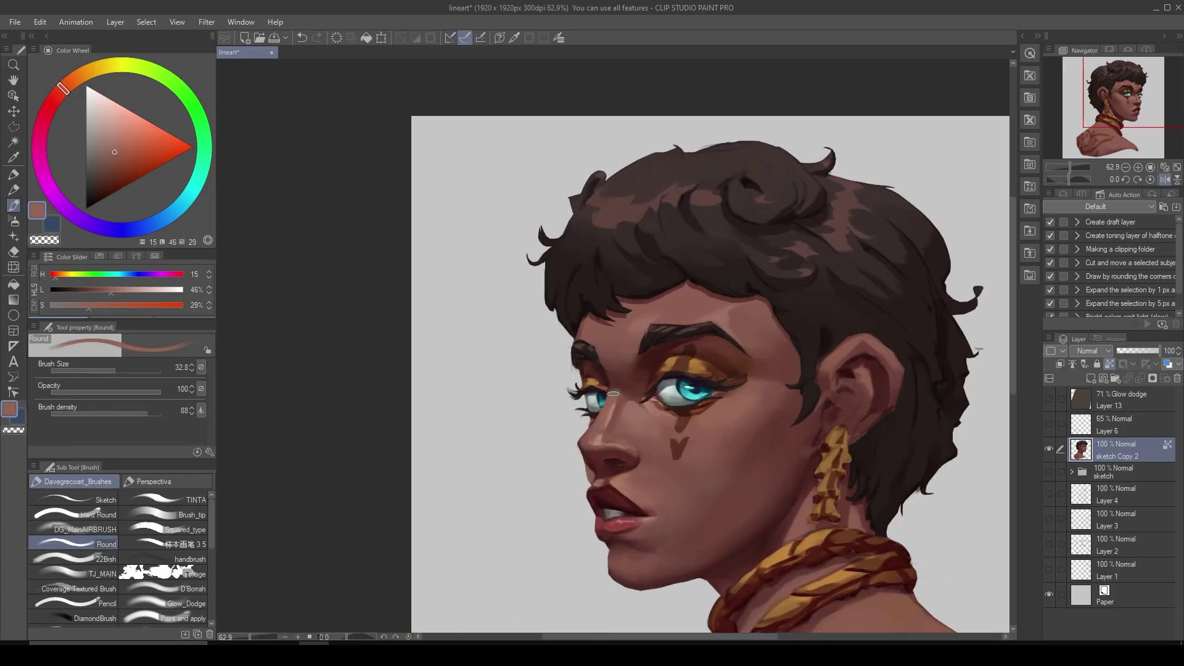
scroll(628, 407, up, 3)
alt+click(628, 396)
alt+click(628, 397)
scroll(639, 407, down, 3)
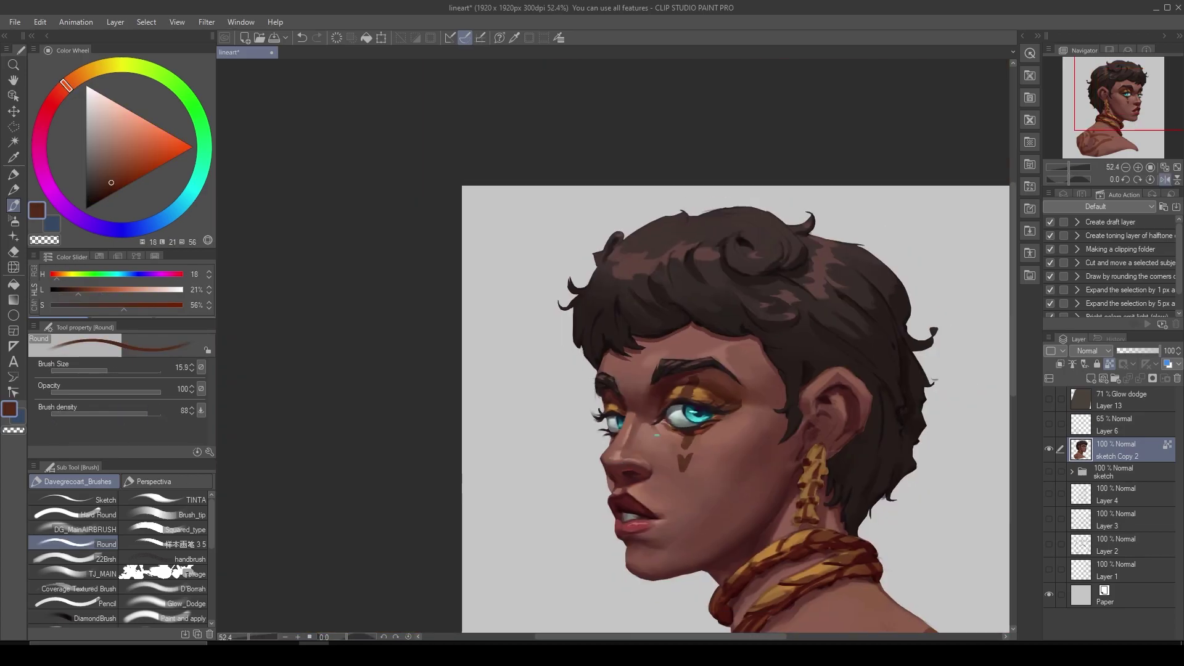
Darken and soften the outer eyeshadow around the near eye with sampled dark browns at 12 brush density.
scroll(649, 416, up, 2)
click(65, 415)
alt+click(701, 388)
alt+click(698, 424)
key(h)
alt+click(426, 404)
alt+click(426, 404)
key(h)
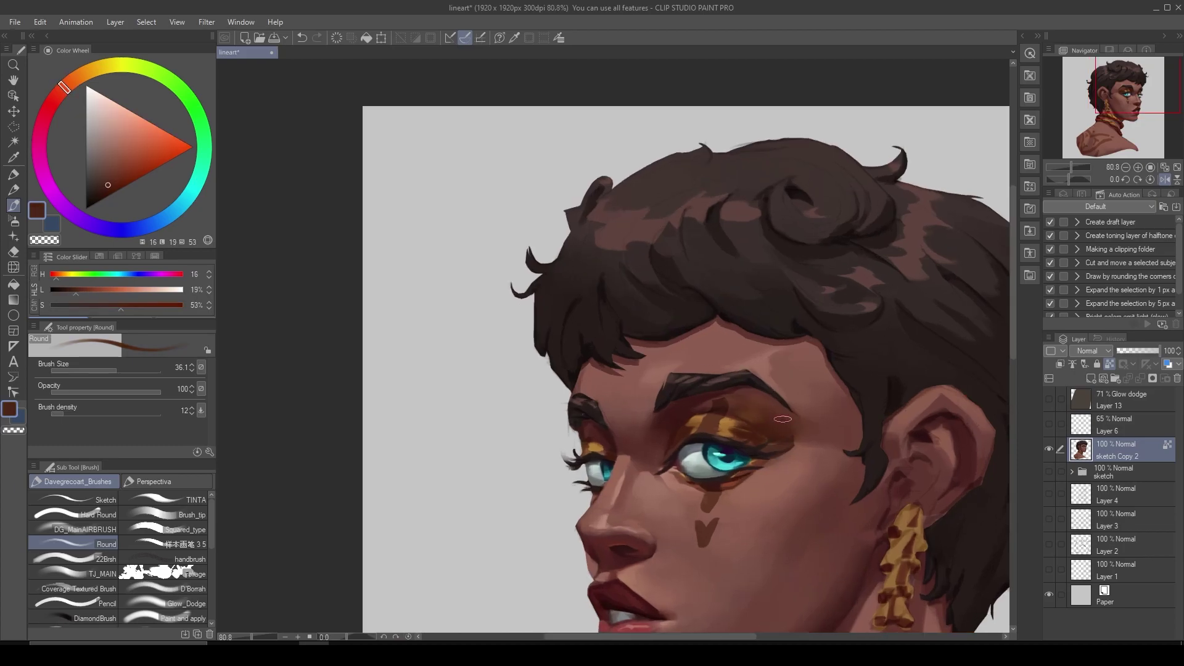
alt+click(731, 385)
scroll(639, 513, down, 3)
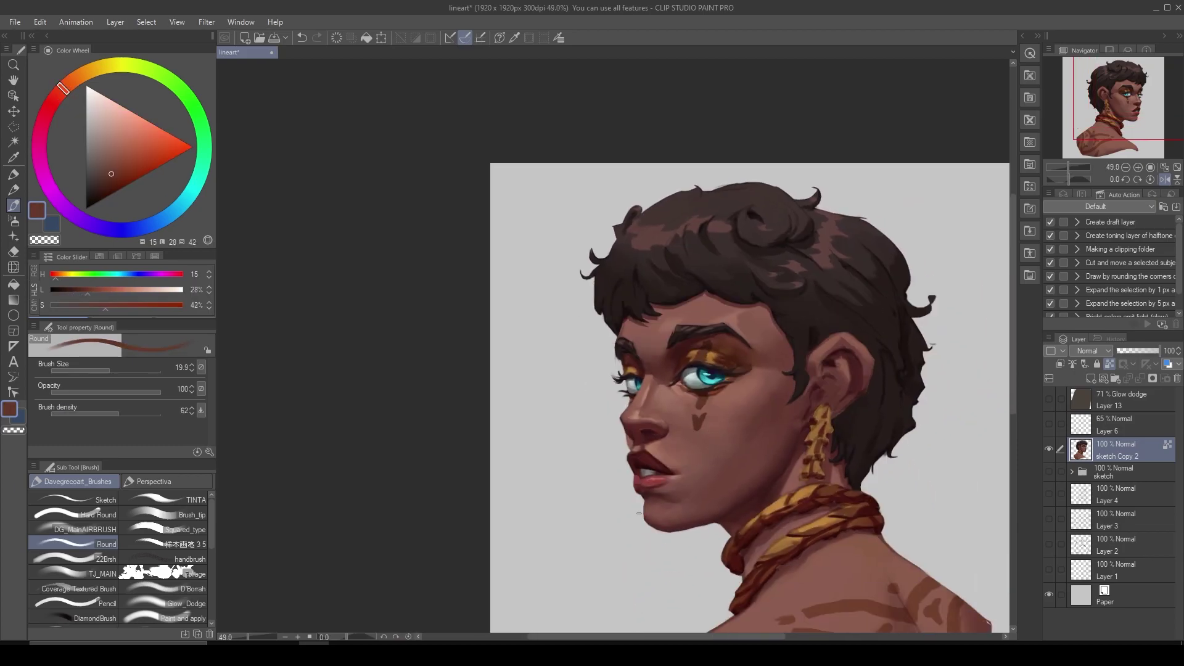
Redefine the lower lip's edge with sampled dark red and soften its corner with muted pink at 10 brush density.
alt+click(659, 480)
scroll(659, 480, up, 3)
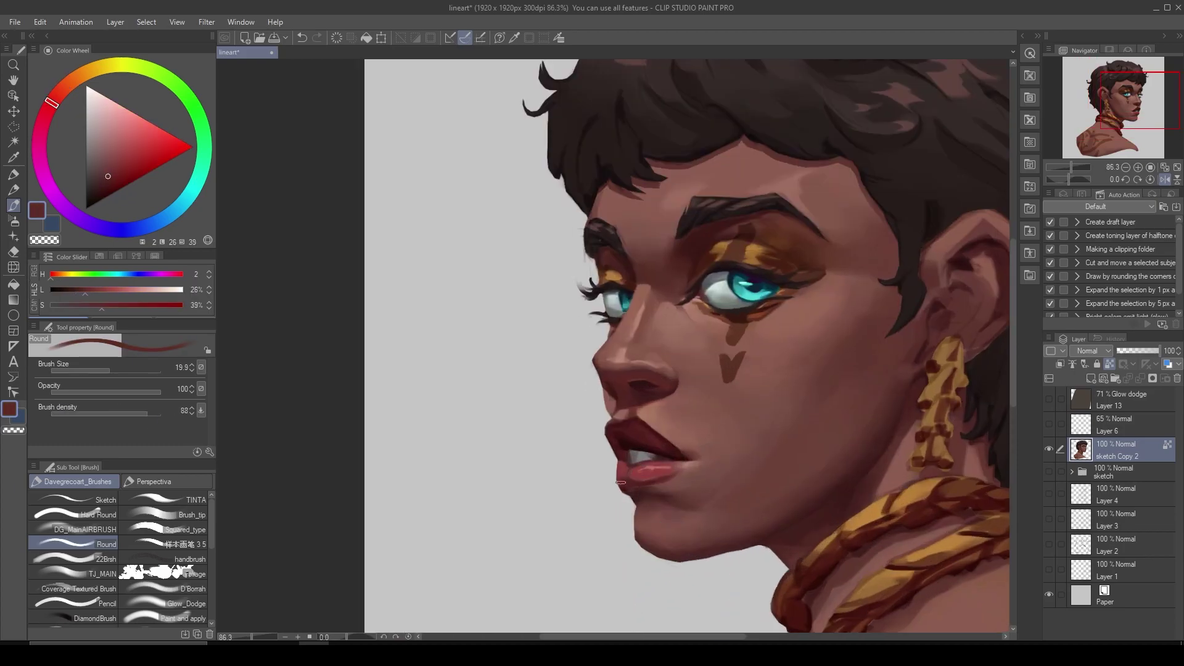
alt+click(654, 472)
scroll(660, 472, up, 1)
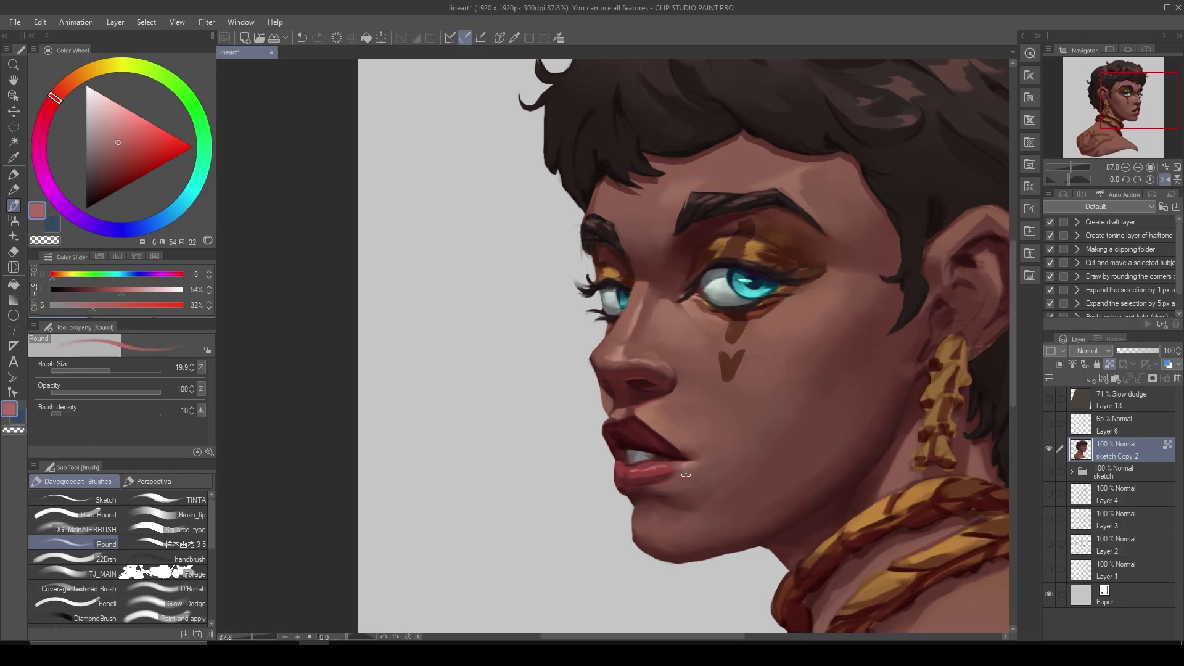
alt+click(644, 446)
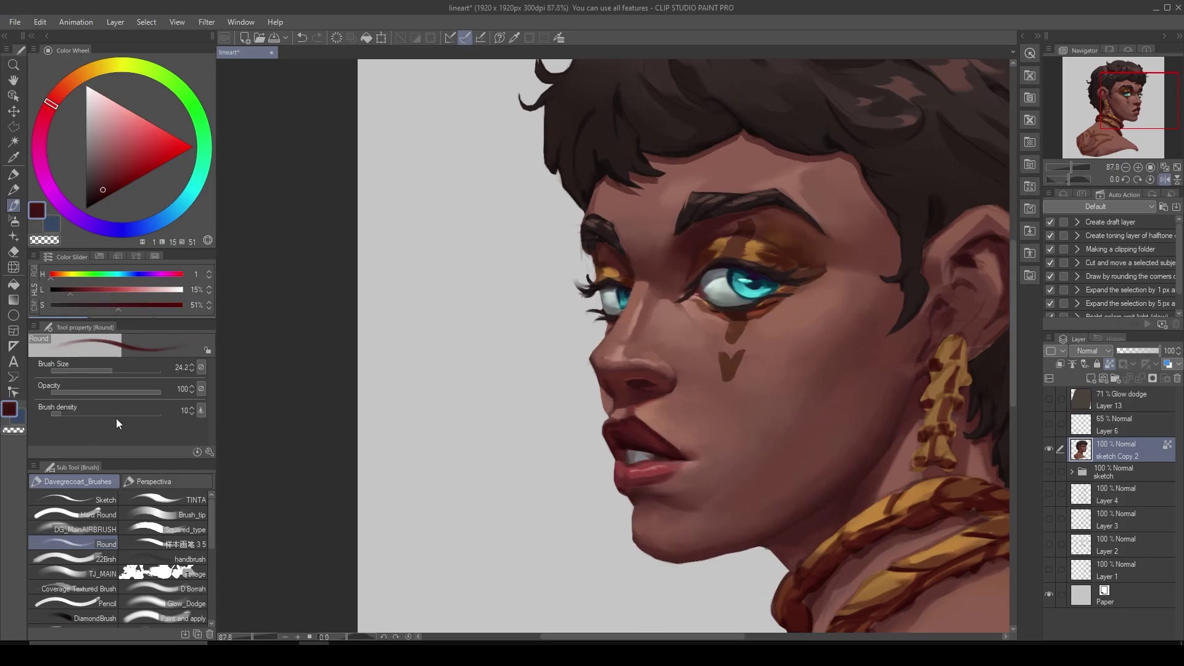
Repaint the teeth with sampled blue-gray and render both lips with alternating sampled reds and skin tones.
alt+click(625, 460)
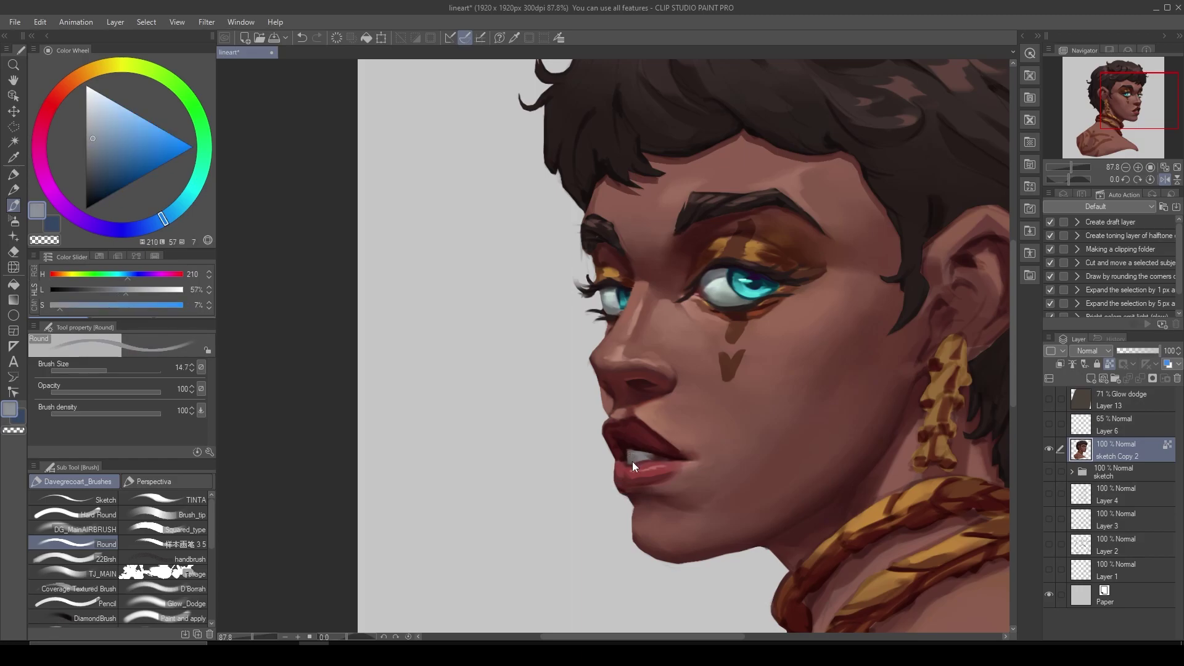
scroll(629, 458, down, 3)
scroll(629, 458, up, 4)
alt+click(656, 480)
alt+click(668, 467)
alt+click(659, 485)
alt+click(665, 469)
alt+click(661, 485)
alt+click(663, 469)
alt+click(665, 437)
alt+click(663, 509)
alt+click(645, 485)
Refine the upper lip's contour and the mouth corner with sampled skin and dark red tones at 14 brush density.
key(h)
scroll(426, 385, down, 3)
scroll(426, 385, up, 3)
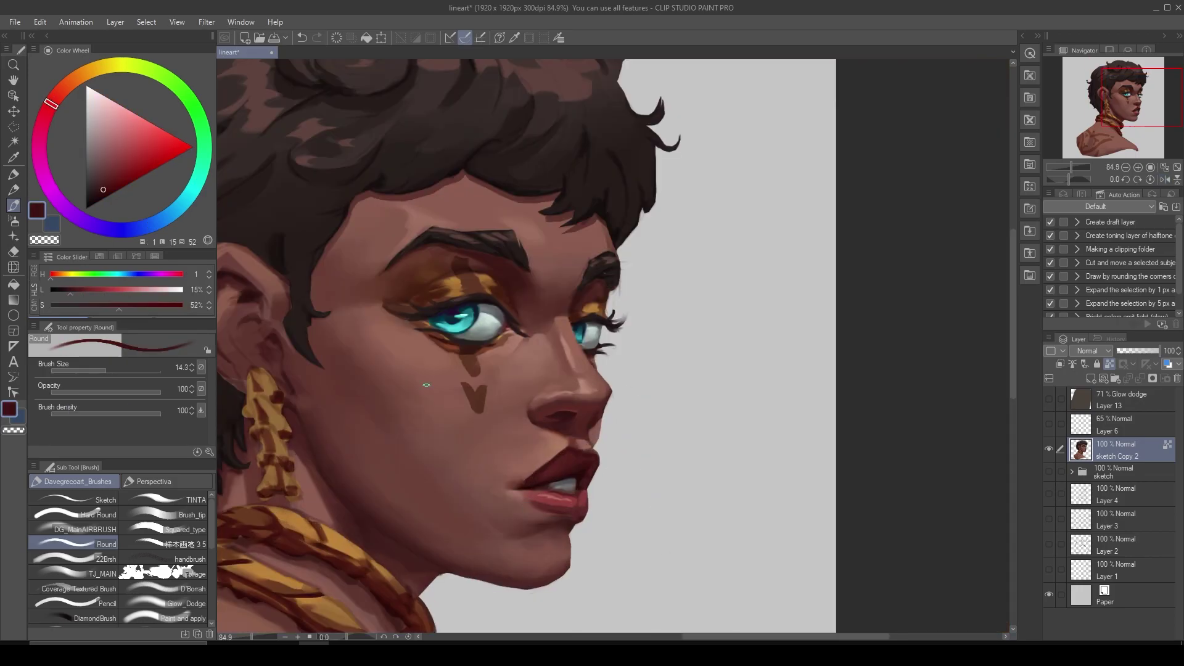
alt+click(524, 477)
alt+click(532, 470)
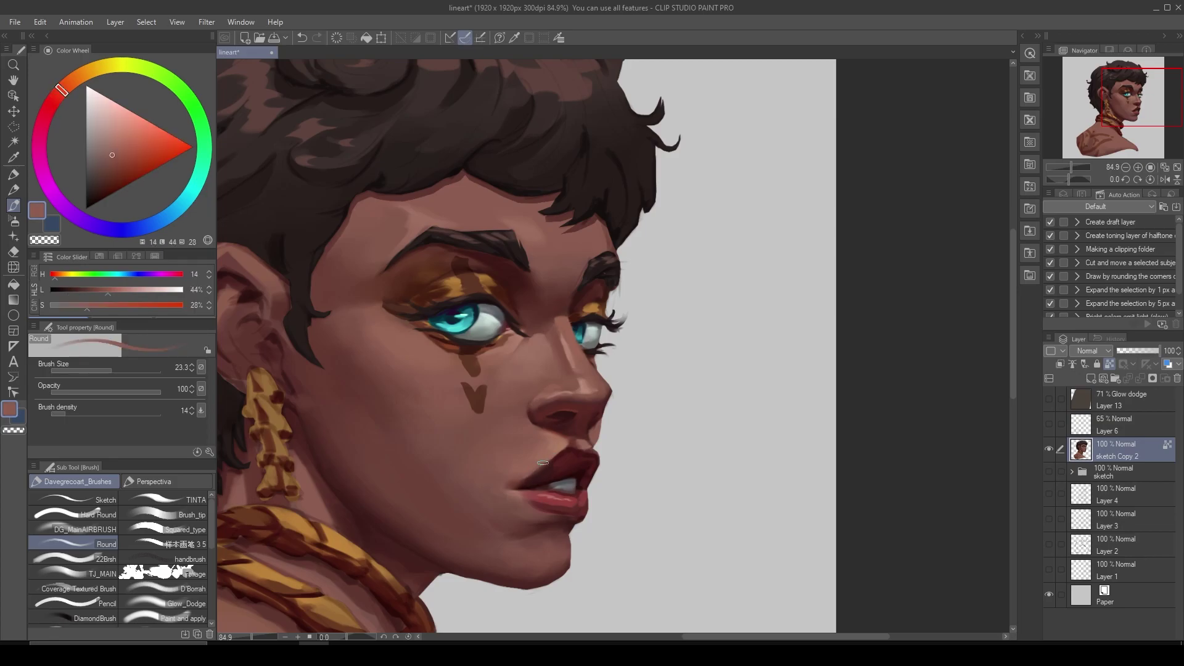
alt+click(533, 467)
Shade the lower lip's underside and the chin with sampled dark reddish browns in both mirrored orientations.
key(h)
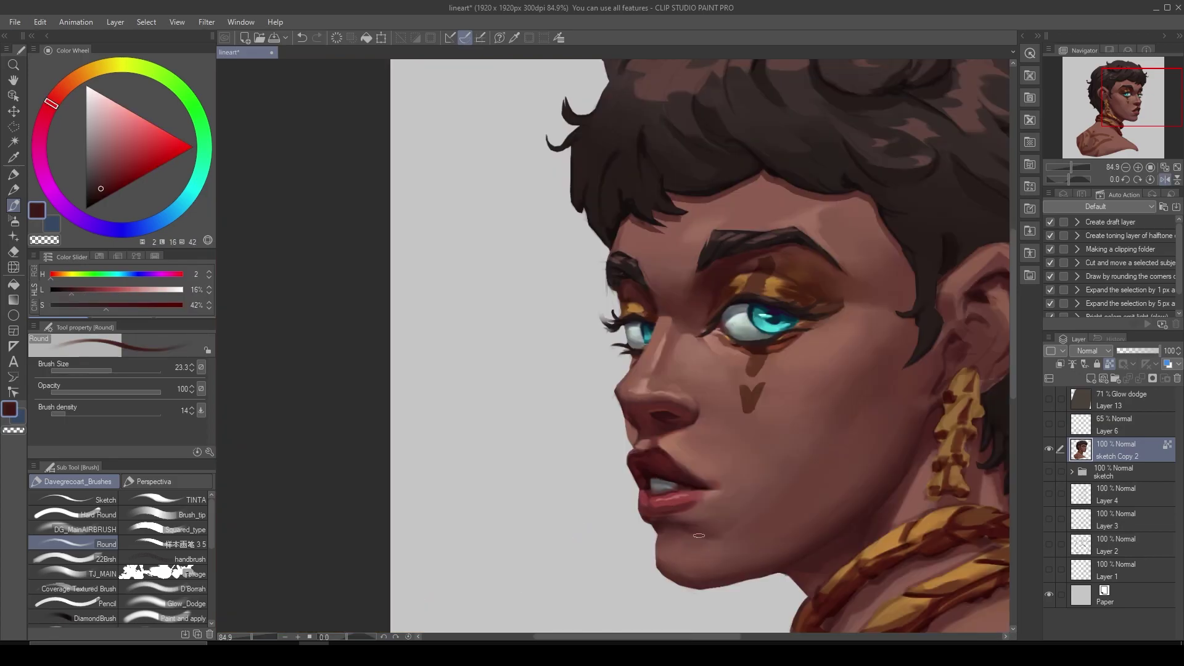
alt+click(665, 497)
alt+click(666, 515)
scroll(667, 515, down, 3)
key(h)
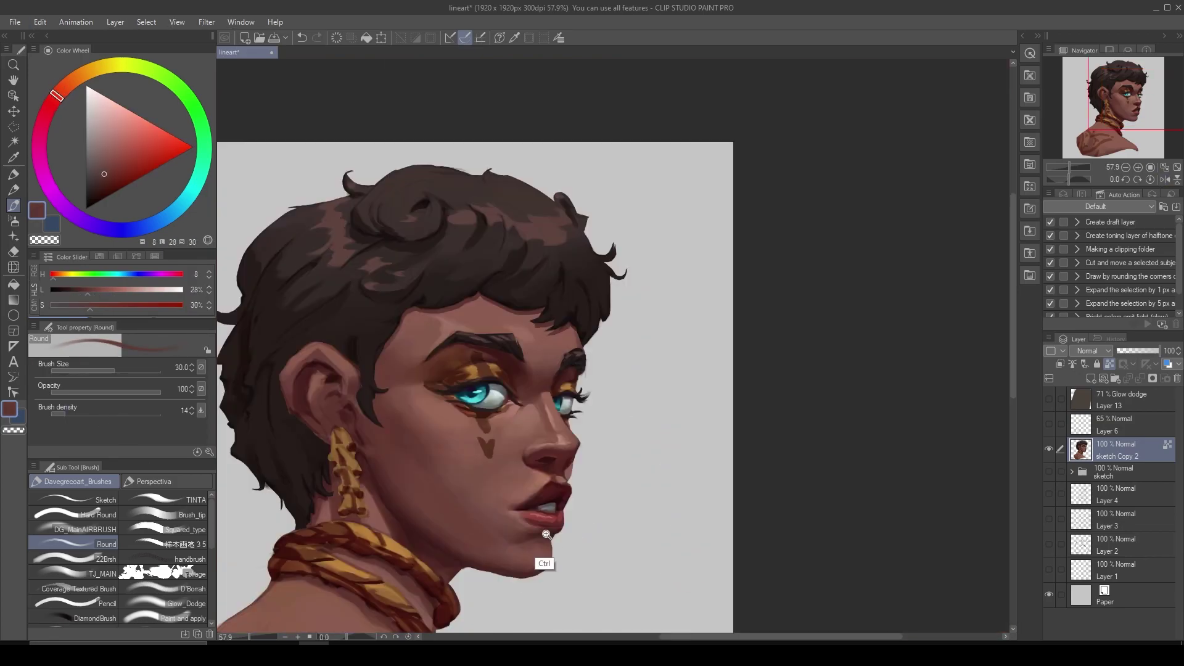
scroll(529, 543, up, 2)
alt+click(529, 543)
alt+click(525, 538)
alt+click(575, 526)
scroll(574, 526, down, 2)
alt+click(542, 563)
Brighten the near cheek and cheekbone with sampled pinkish skin tones, blending the light into the surrounding skin.
alt+click(484, 478)
alt+click(470, 468)
alt+click(468, 468)
alt+click(474, 490)
alt+click(465, 468)
alt+click(424, 433)
alt+click(435, 427)
alt+click(448, 422)
alt+click(448, 422)
alt+click(450, 469)
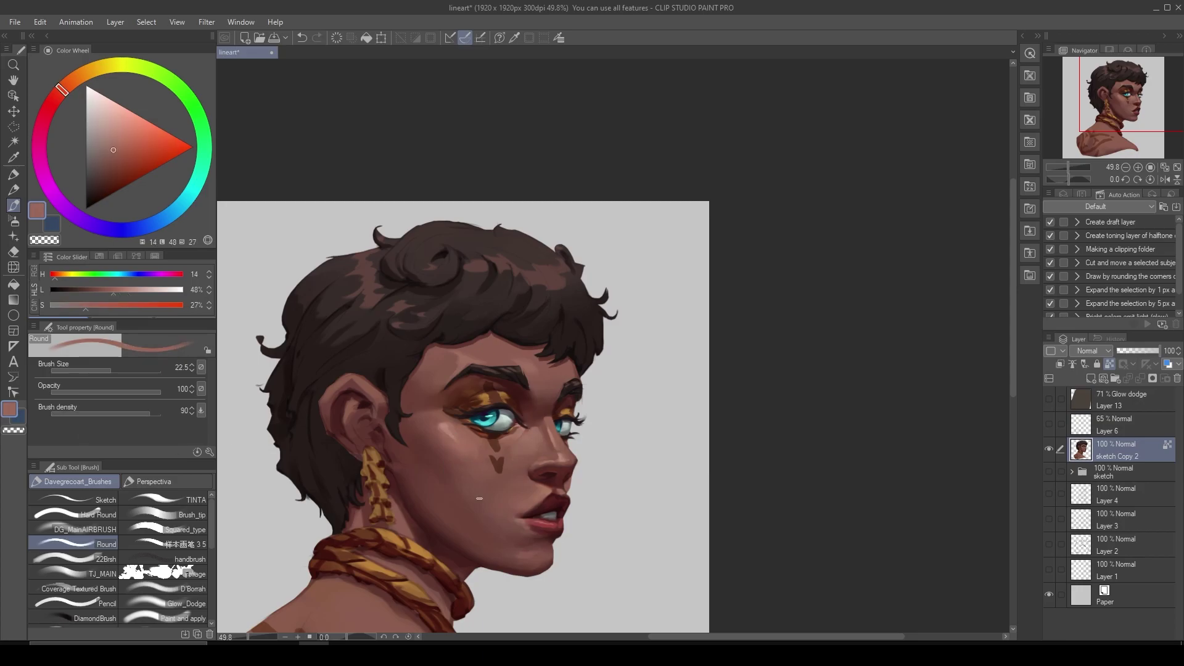
Blend sampled skin tones into the near cheek and nose in the mirrored view, save the file, and add fine dark detail under the near eye.
key(h)
alt+click(695, 487)
alt+click(715, 509)
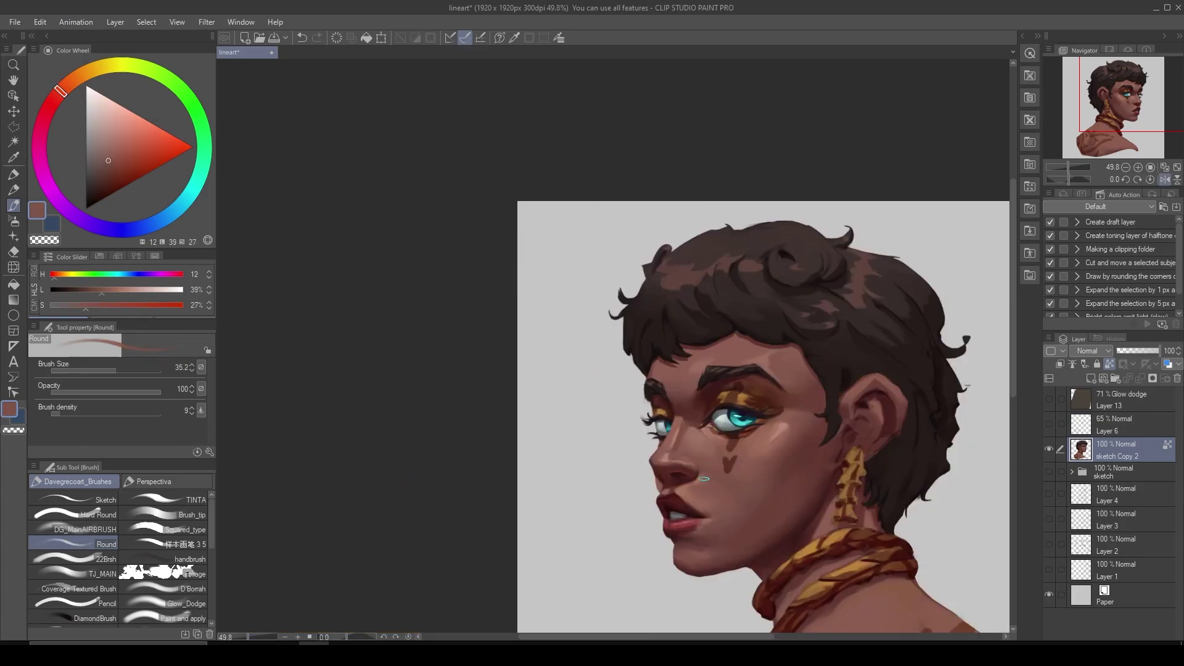
alt+click(710, 455)
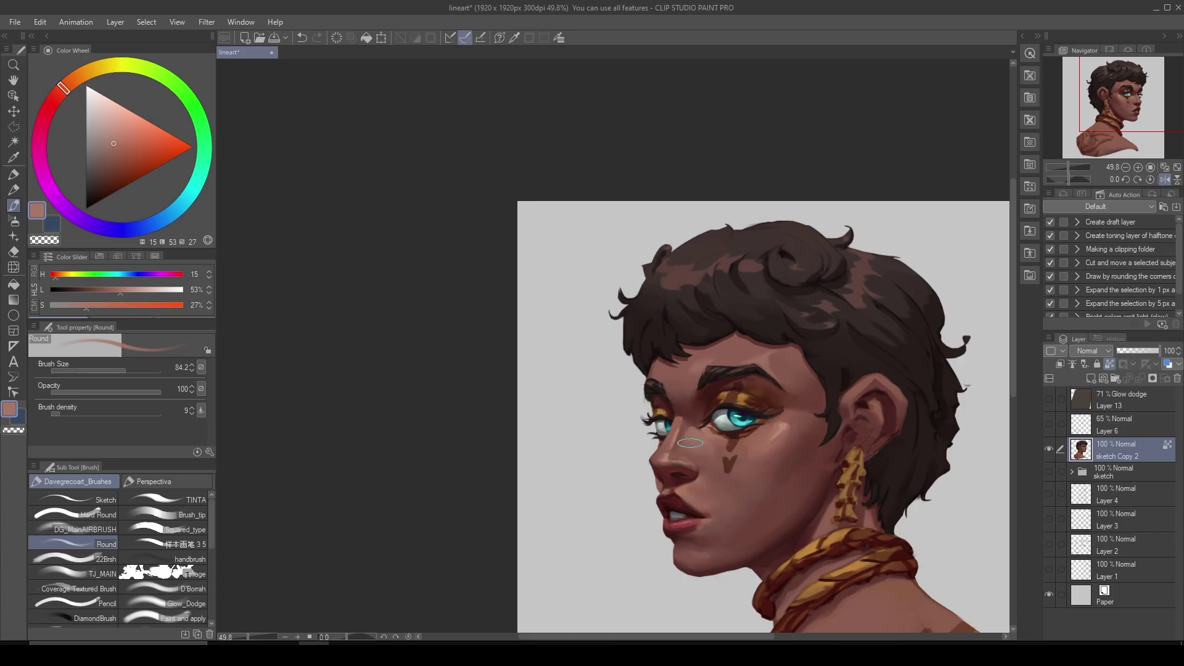
key(ctrl+s)
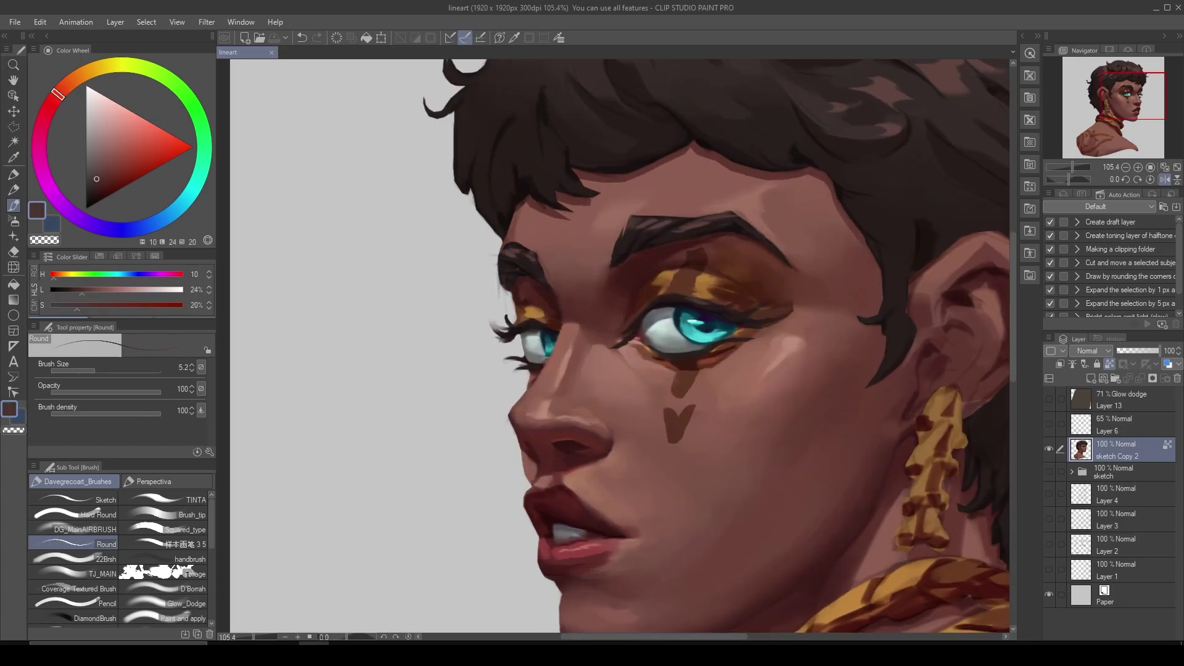
drag(646, 379, 614, 379)
scroll(673, 298, down, 5)
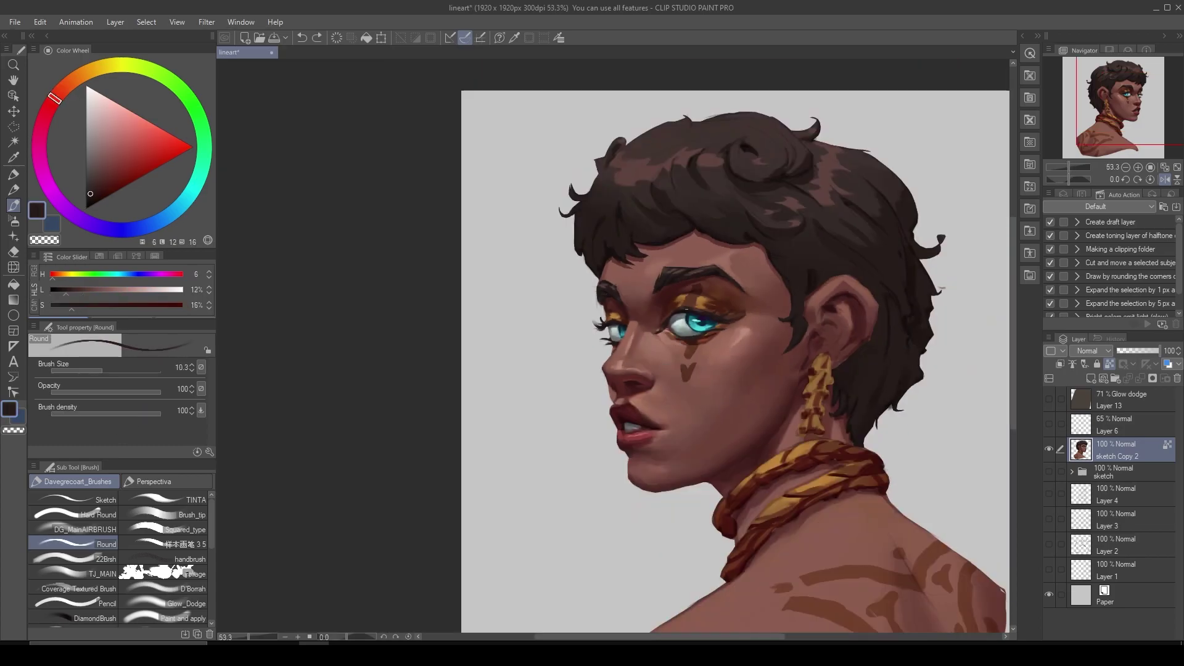
Paint sampled bright gold highlights on the neck rope and earring, and carve the earring's segments with sampled dark reds.
alt+click(795, 445)
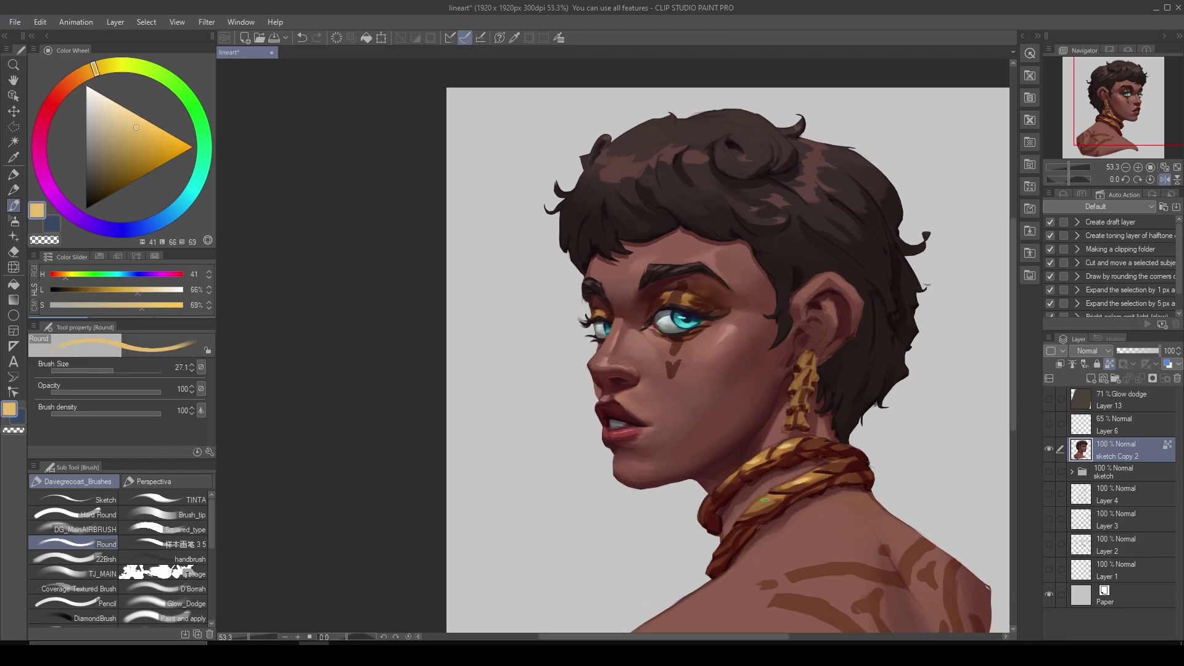
alt+click(812, 351)
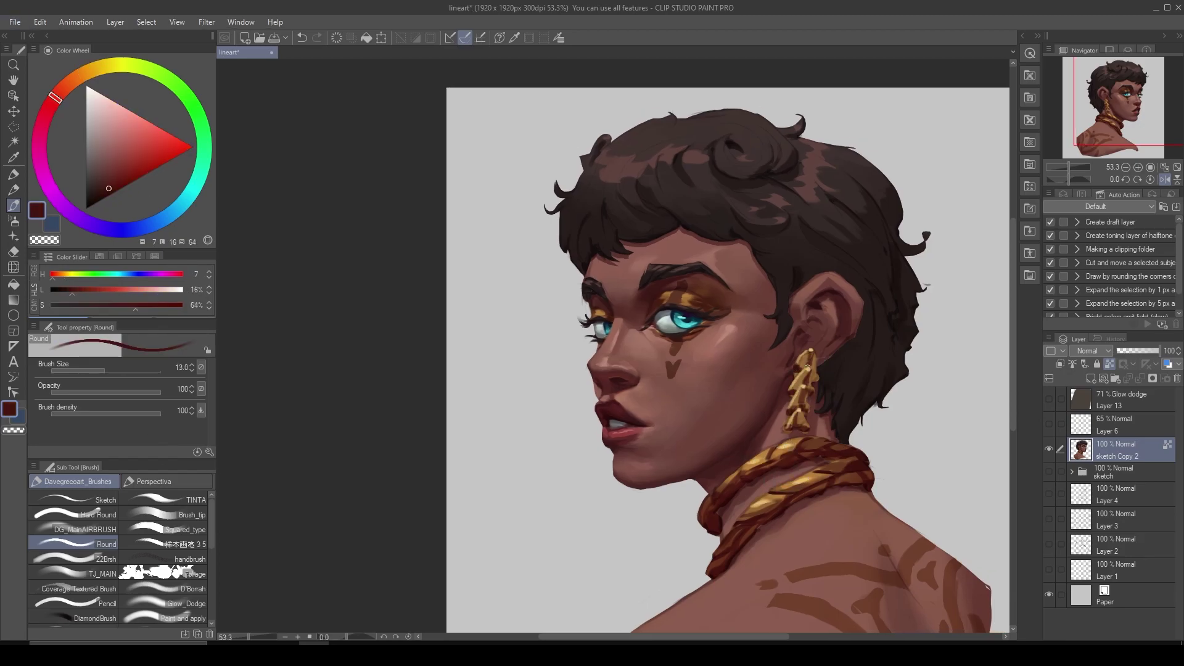
alt+click(802, 419)
alt+click(796, 401)
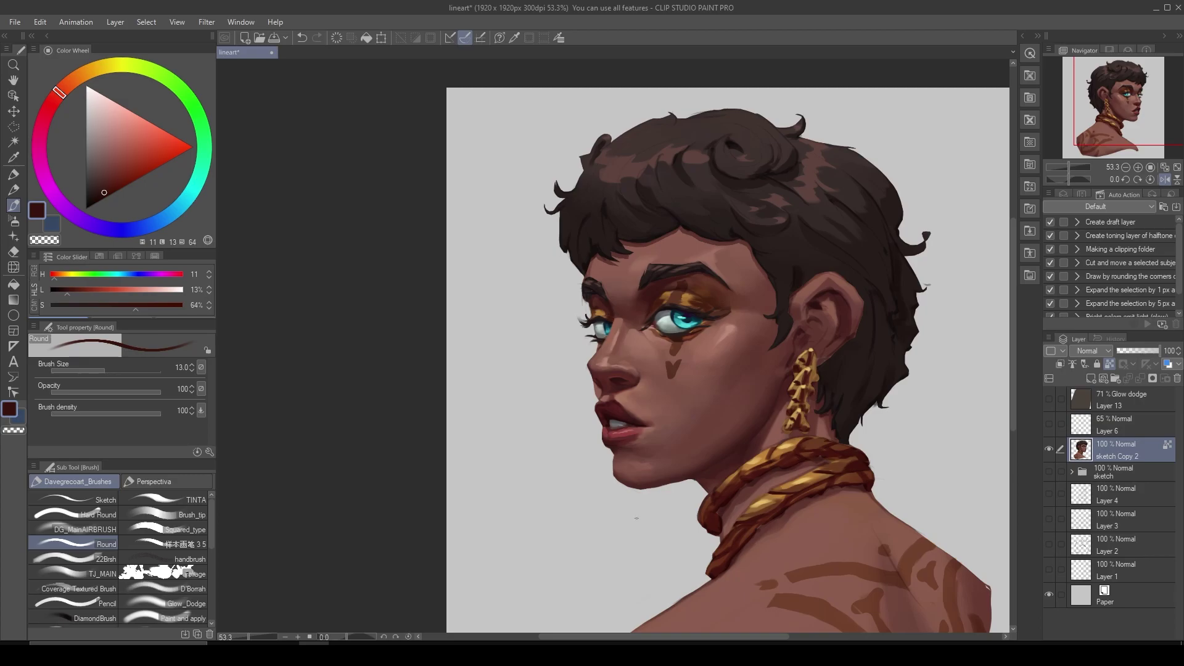
scroll(797, 345, up, 1)
alt+click(798, 388)
alt+click(793, 435)
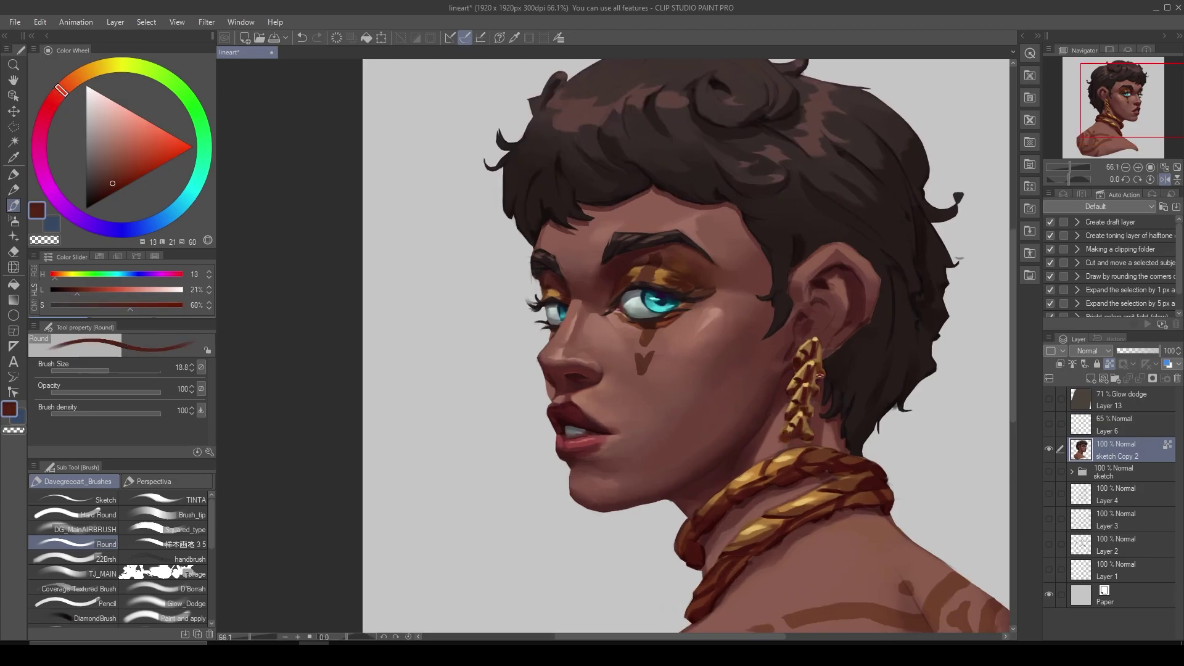
Deepen the earring's shadow side with sampled dark reds using the Round brush at about 92 density.
scroll(805, 414, up, 1)
alt+click(820, 383)
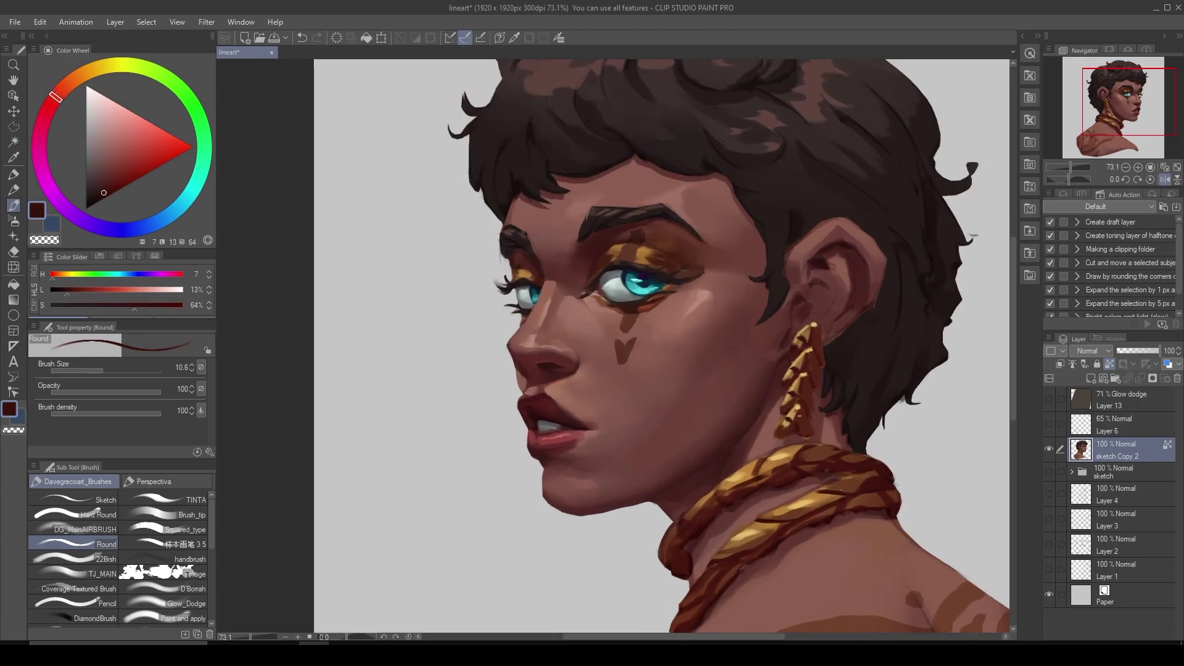
scroll(798, 429, down, 2)
scroll(813, 425, up, 2)
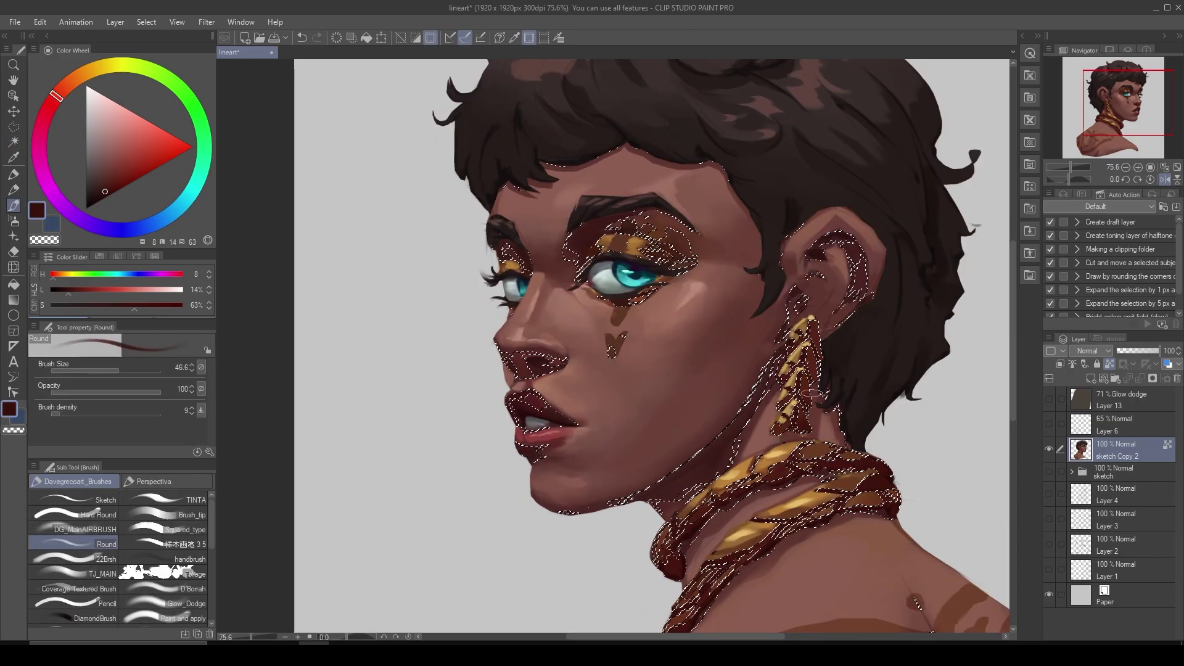
alt+click(815, 375)
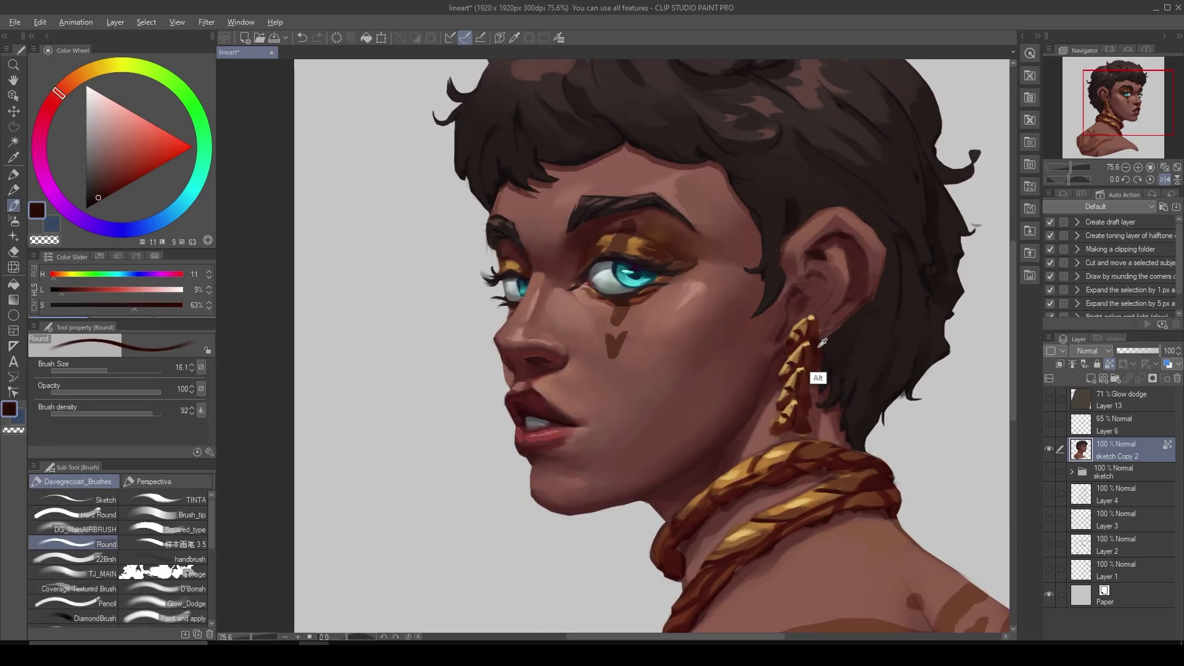
alt+click(816, 404)
scroll(805, 395, down, 2)
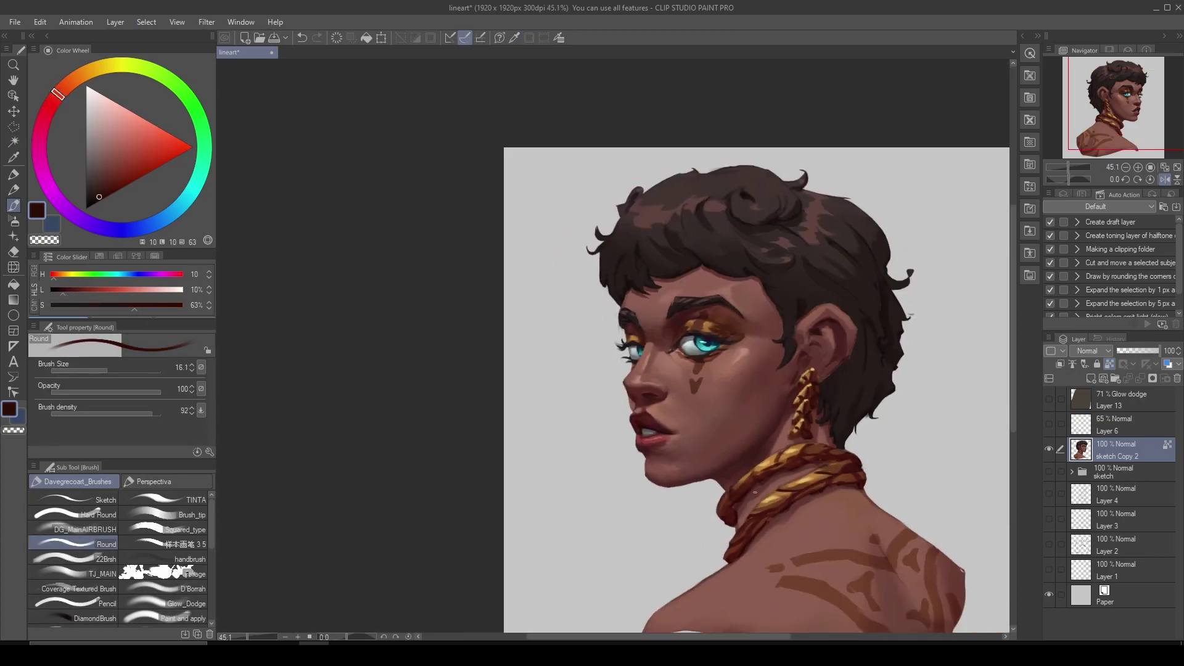
Refine the earring's stacked segments with alternating sampled golds and dark reds, working in the opposite mirrored orientation.
key(h)
scroll(805, 395, up, 3)
alt+click(452, 464)
alt+click(449, 430)
alt+click(435, 401)
alt+click(439, 368)
alt+click(441, 430)
Paint small dark teal beads along both edges of the earring with the Round brush at size 16.1.
click(407, 430)
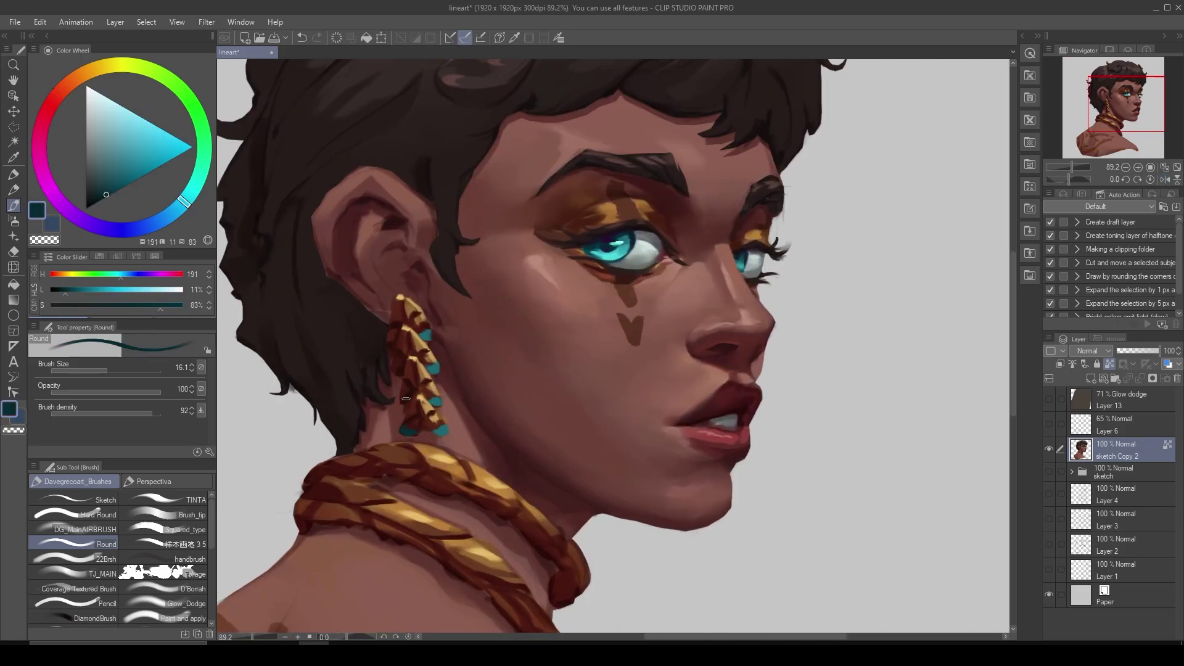
alt+click(393, 353)
scroll(420, 383, up, 1)
alt+click(440, 415)
alt+click(439, 414)
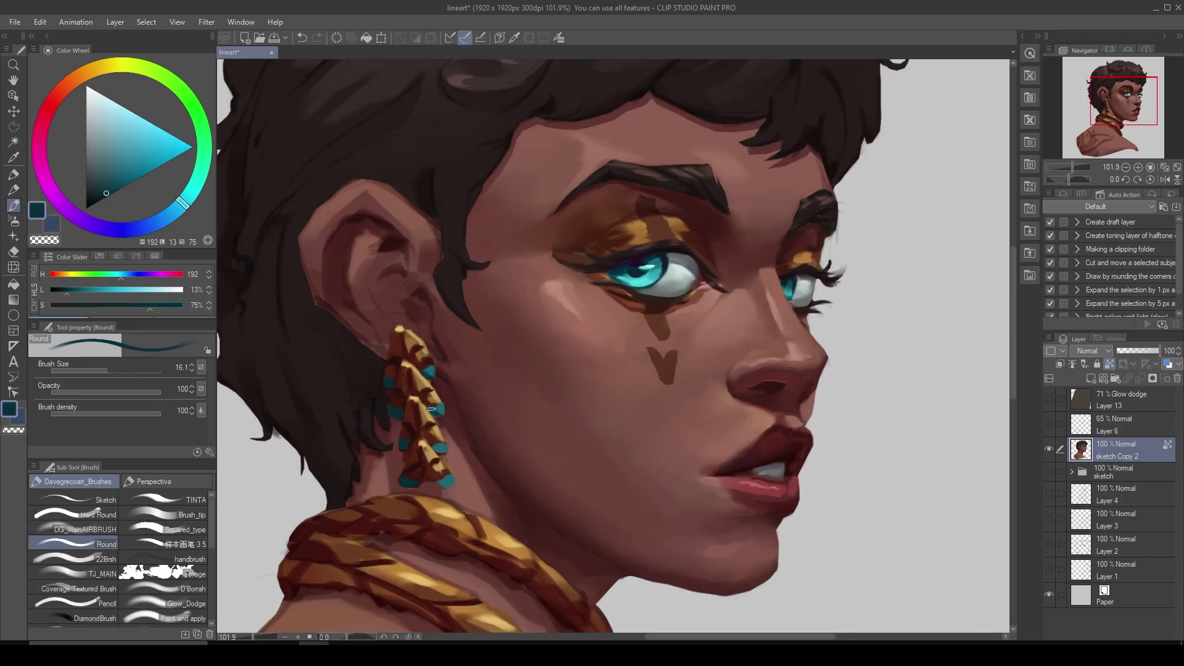
Highlight the beads on the earring's cheek-side edge in light turquoise with the Hard Round brush at size 8.1.
alt+click(443, 457)
key(b)
key(ctrl+z)
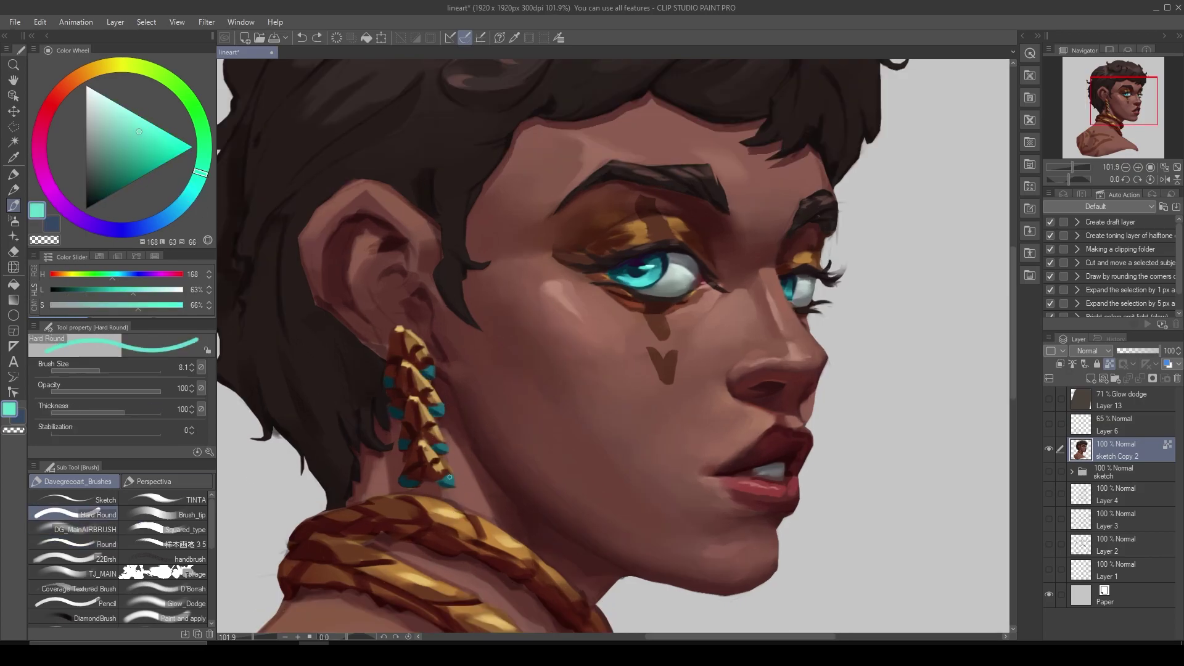
drag(441, 361, 457, 381)
Shade the earring's beads with dark blue, including those along the hair-side edge and at the earring's base.
key(x)
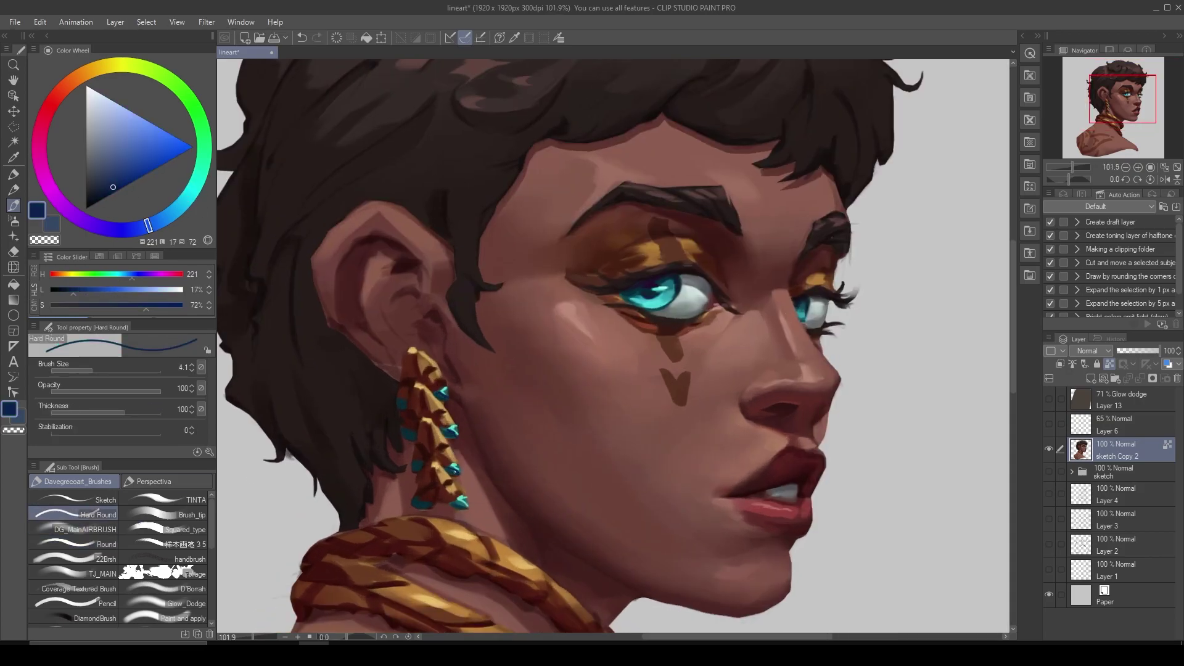
scroll(450, 439, down, 3)
scroll(451, 440, up, 5)
alt+click(420, 432)
drag(404, 402, 414, 438)
drag(418, 501, 431, 504)
scroll(457, 525, down, 2)
Reshape the earring's gold segments with sampled browns, golds and dark reds using the Hard Round brush.
alt+click(454, 488)
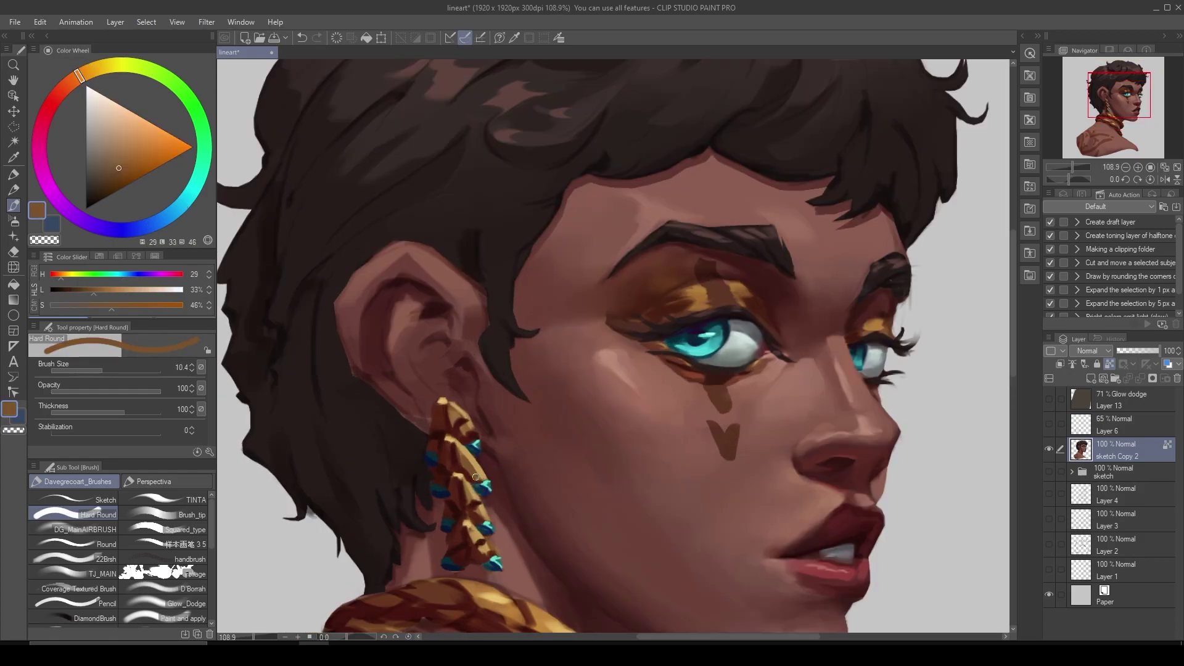
alt+click(455, 487)
alt+click(454, 451)
alt+click(444, 409)
alt+click(445, 415)
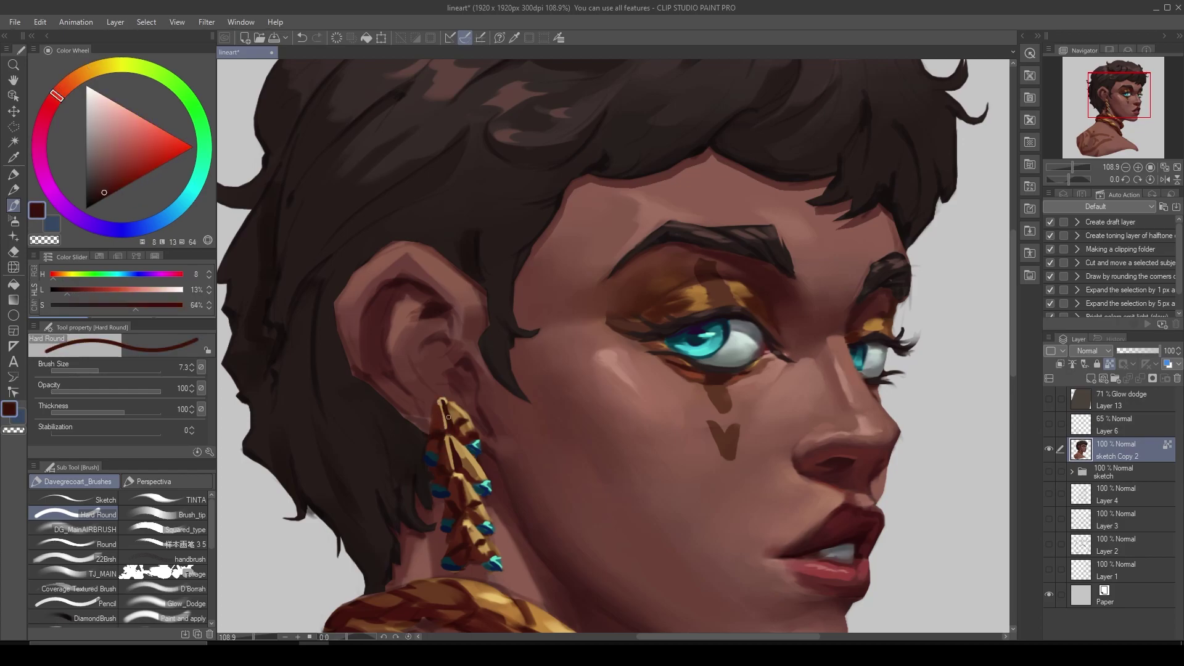
alt+click(444, 409)
alt+click(467, 488)
alt+click(457, 503)
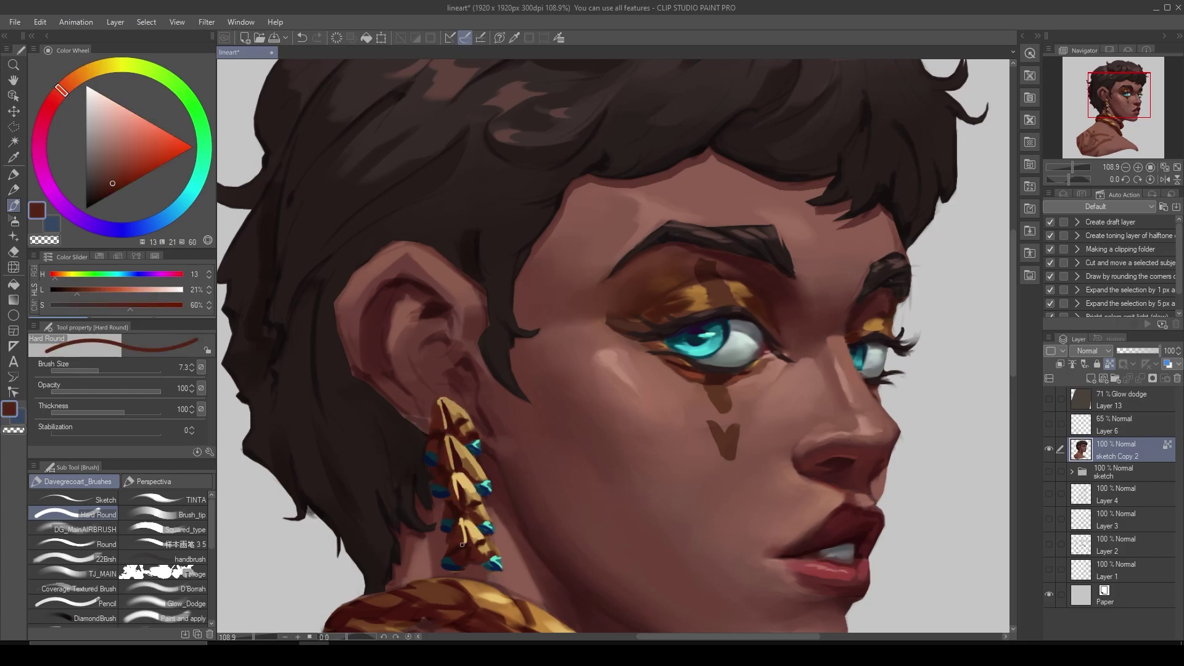
Mirror the canvas and separate the earring's segments with sampled dark red shadows at brush size 10.
key(h)
scroll(458, 502, down, 3)
scroll(753, 388, up, 2)
alt+click(754, 387)
alt+click(749, 416)
alt+click(733, 439)
alt+click(749, 433)
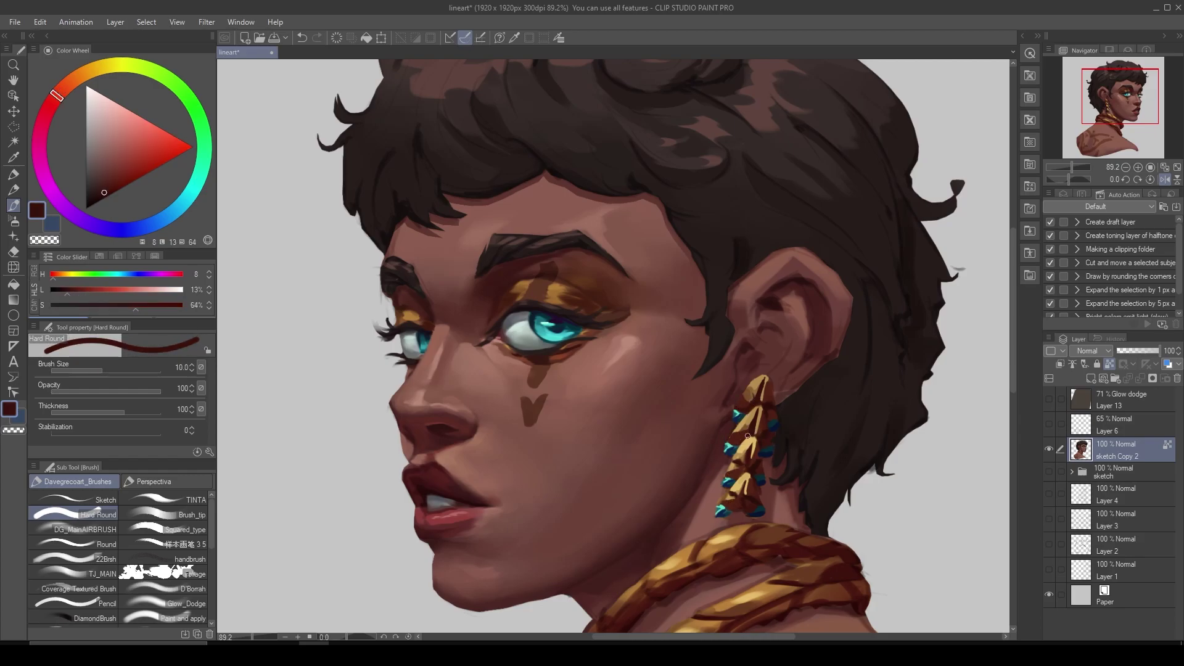
Add pale cream highlights to the earring's gold segments and sample the gold midtone from the earring.
scroll(748, 518, down, 3)
scroll(761, 414, up, 3)
alt+click(760, 413)
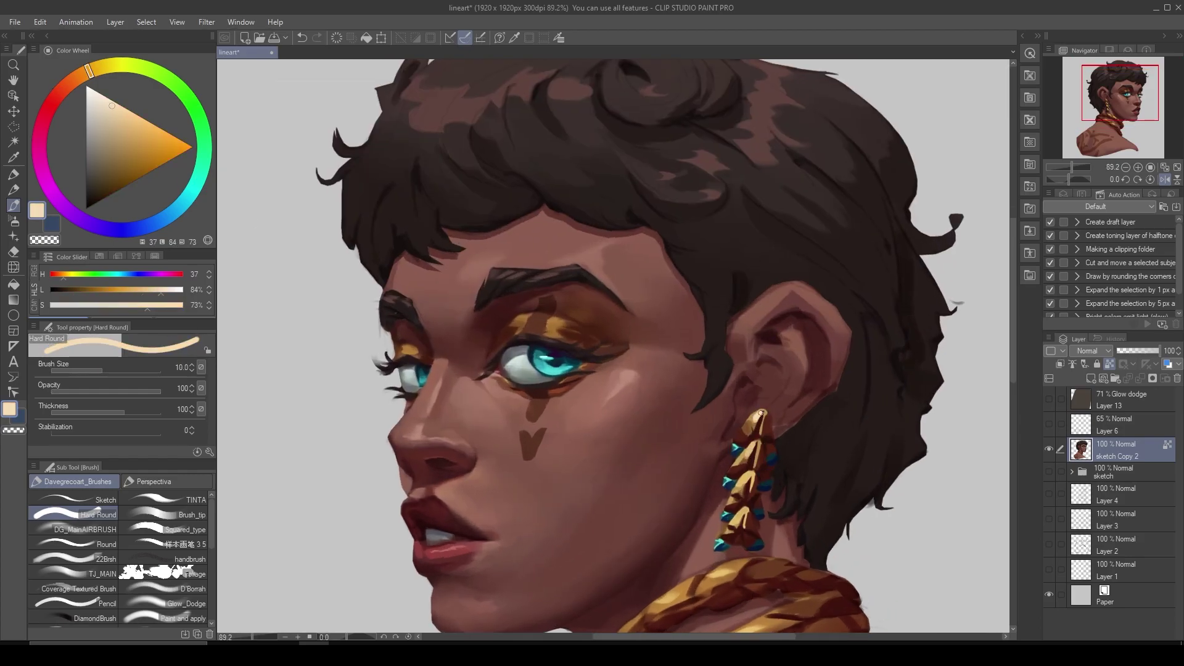
scroll(738, 521, down, 3)
scroll(683, 566, up, 3)
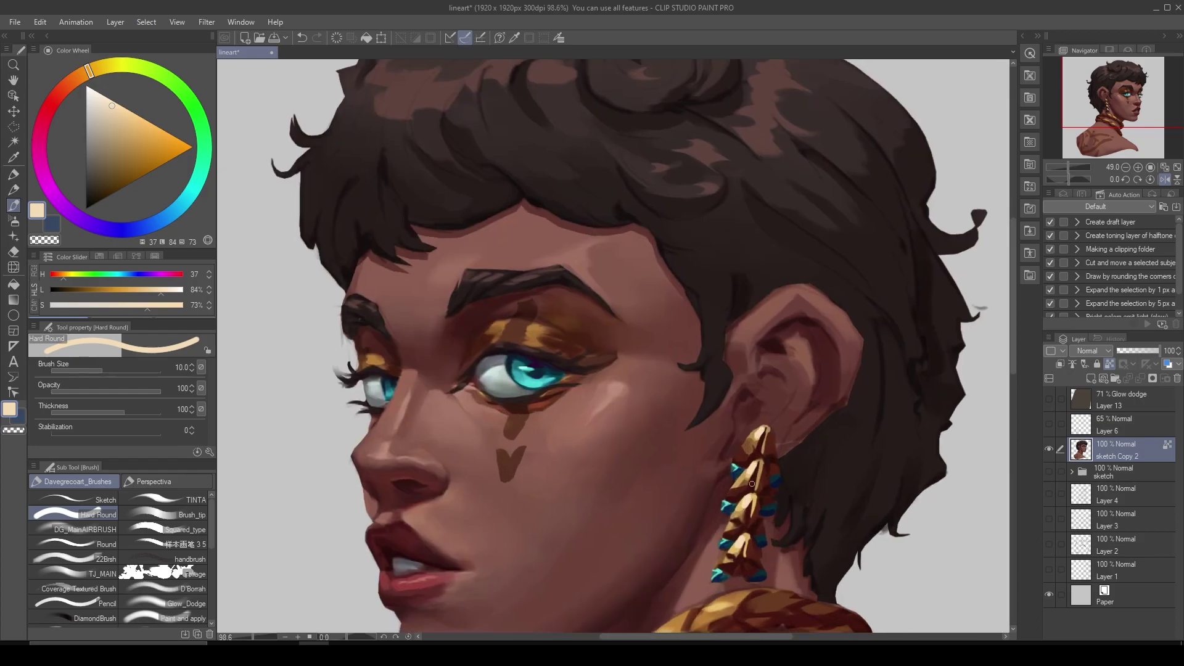
alt+click(743, 481)
Unmirror the canvas and sharpen the edges of the earring's gold segments with sampled golds and dark reddish brown.
scroll(743, 481, down, 3)
key(h)
scroll(518, 467, up, 2)
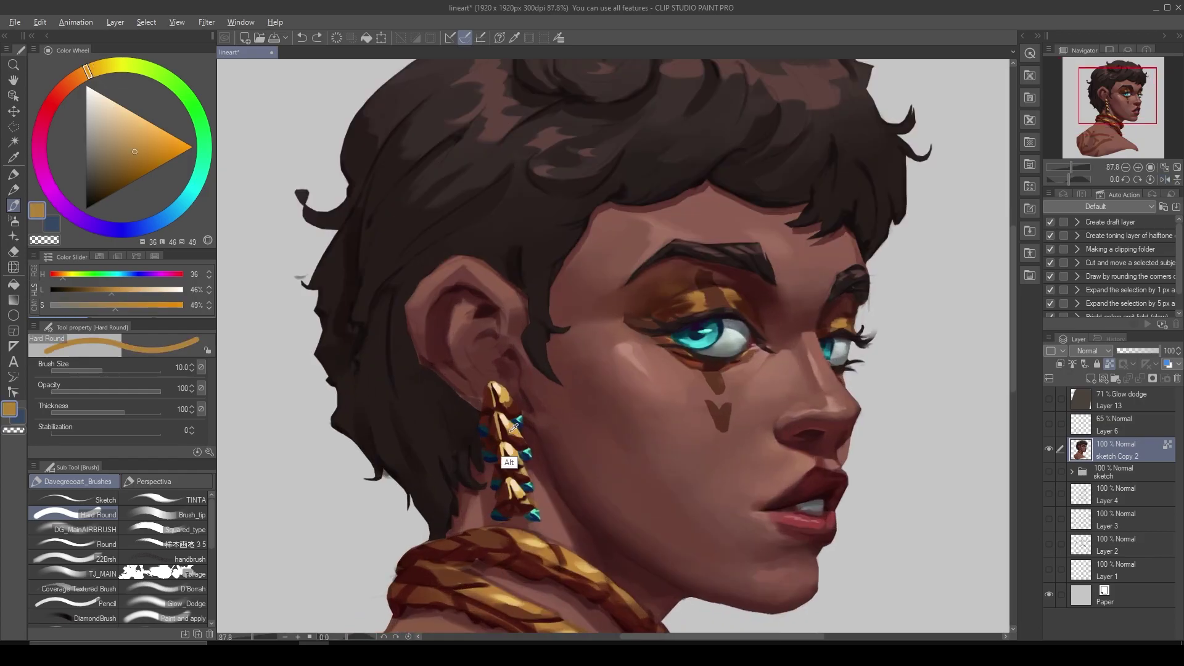
alt+click(519, 468)
scroll(524, 474, up, 2)
alt+click(529, 478)
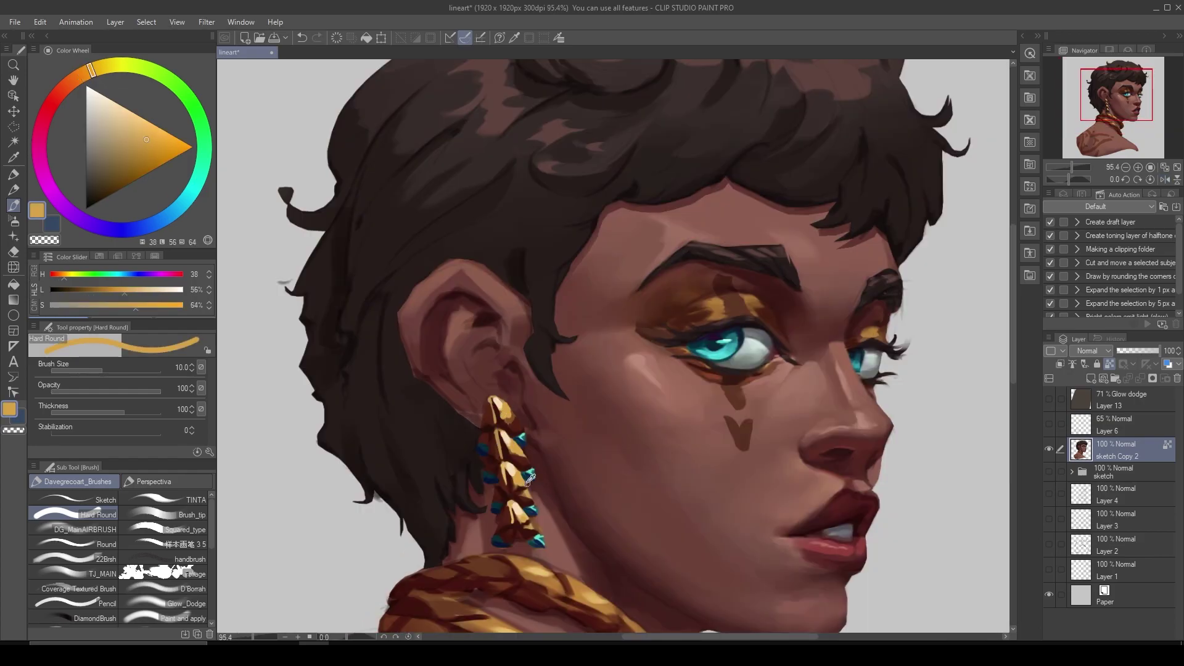
scroll(526, 502, down, 1)
alt+click(525, 521)
alt+click(514, 465)
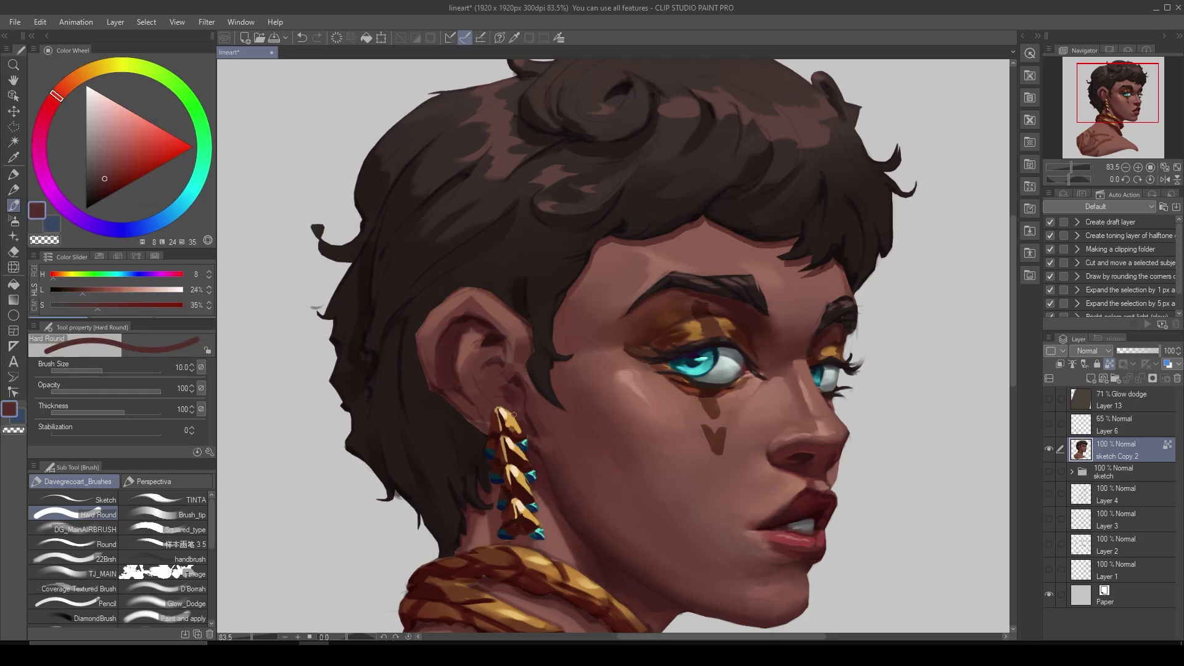
Mirror the canvas and paint very dark red accents on the earring's top segment and between its lower segments.
alt+click(518, 475)
key(h)
scroll(518, 475, down, 2)
scroll(710, 445, up, 3)
drag(707, 437, 715, 436)
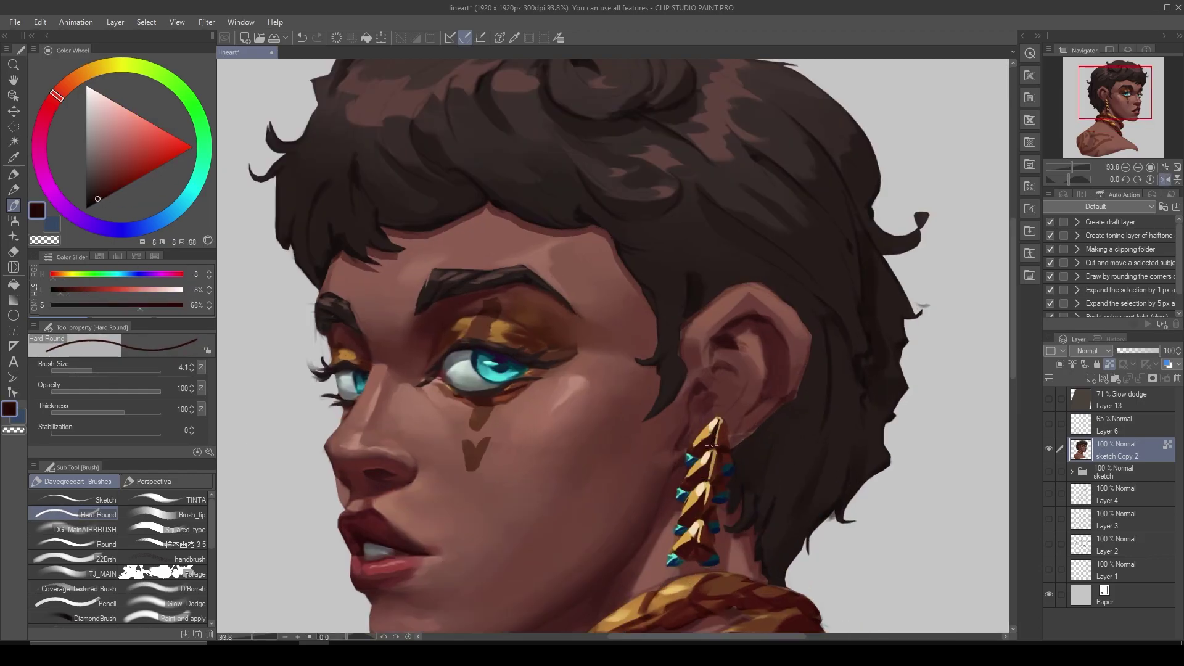
scroll(715, 561, down, 1)
alt+click(707, 545)
drag(707, 545, 710, 545)
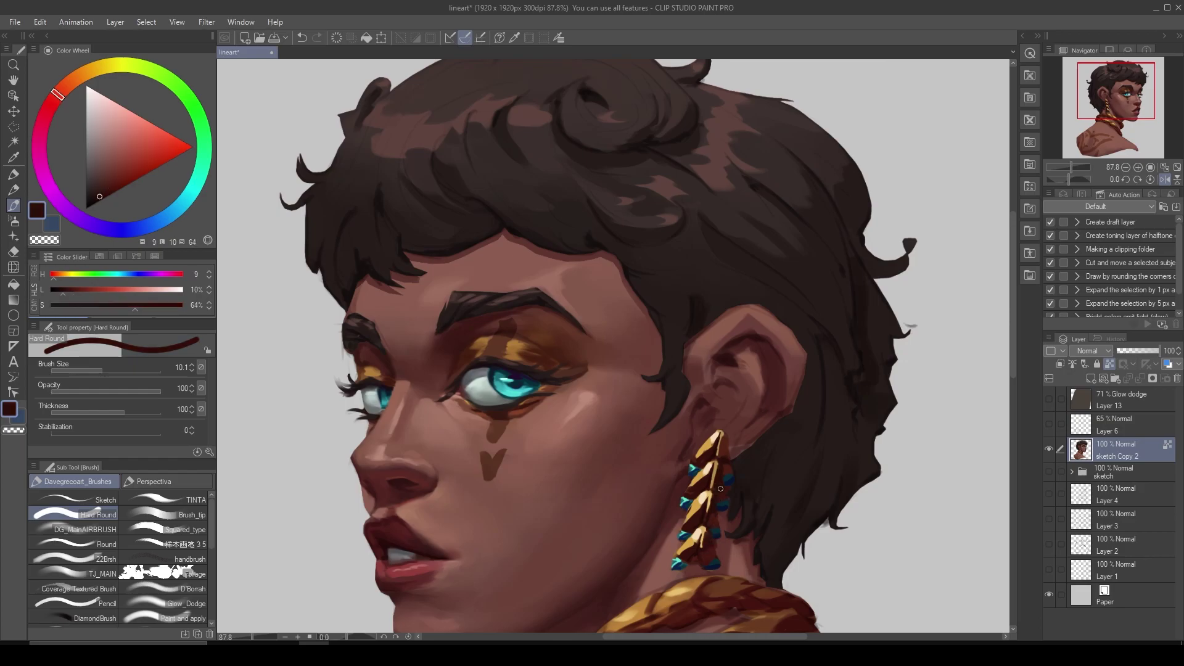
Touch up the earring's beads with sampled dark teal, save the file, and fit the whole portrait in view.
scroll(713, 530, up, 1)
alt+click(707, 517)
key(ctrl+s)
key(ctrl+0)
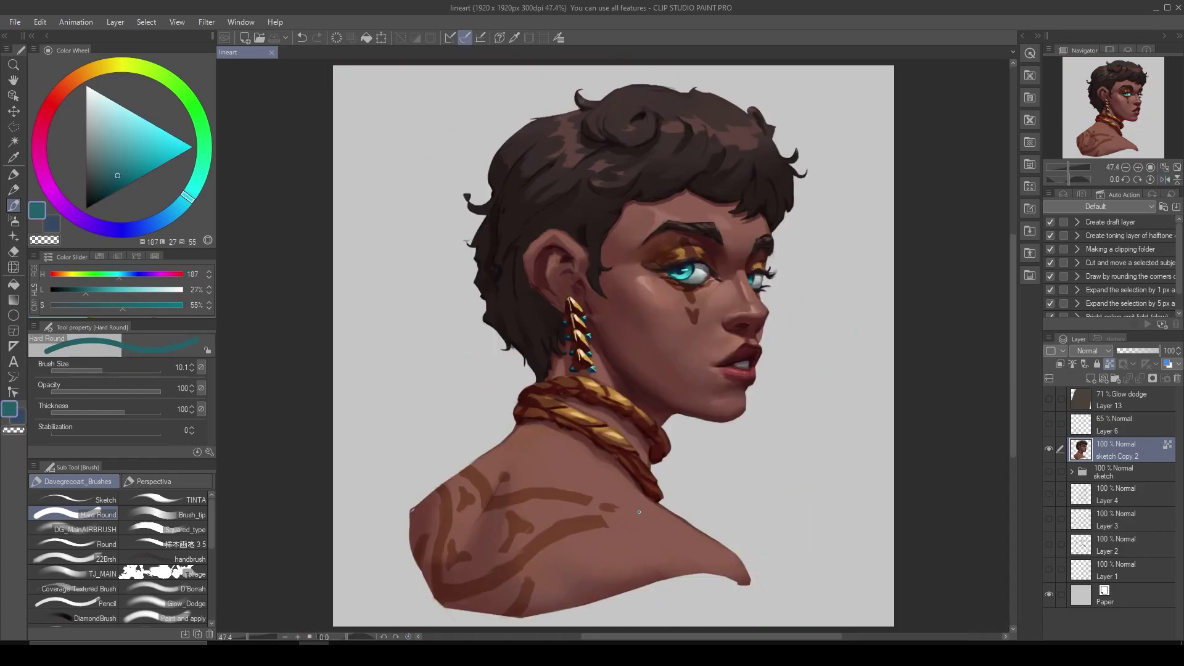
Define the upper neck rope's twists with sampled dark reds and golds using the Hard Round brush at size 10.1.
scroll(575, 410, up, 10)
alt+click(580, 442)
mouse_move(561, 410)
mouse_down()
mouse_move(577, 450)
mouse_move(574, 384)
mouse_up()
alt+click(609, 427)
alt+click(695, 460)
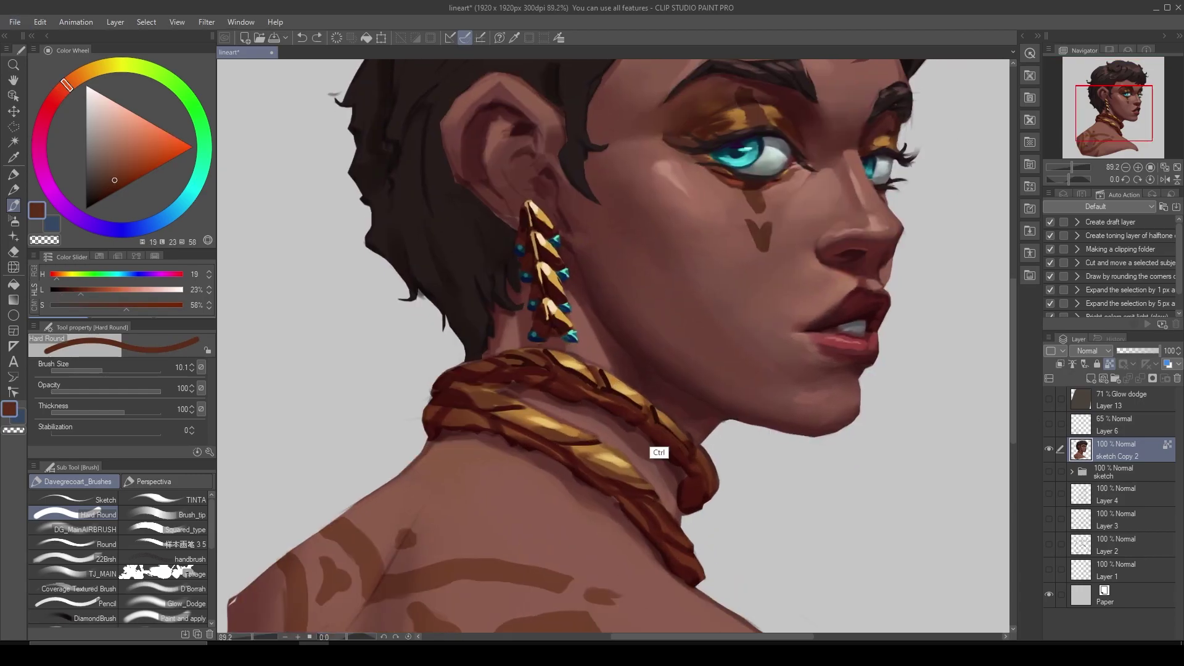
alt+click(696, 461)
alt+click(703, 456)
Strengthen the dark grooves between the upper neck rope's strands with sampled very dark red, checking both mirrored orientations.
scroll(682, 502, down, 3)
key(h)
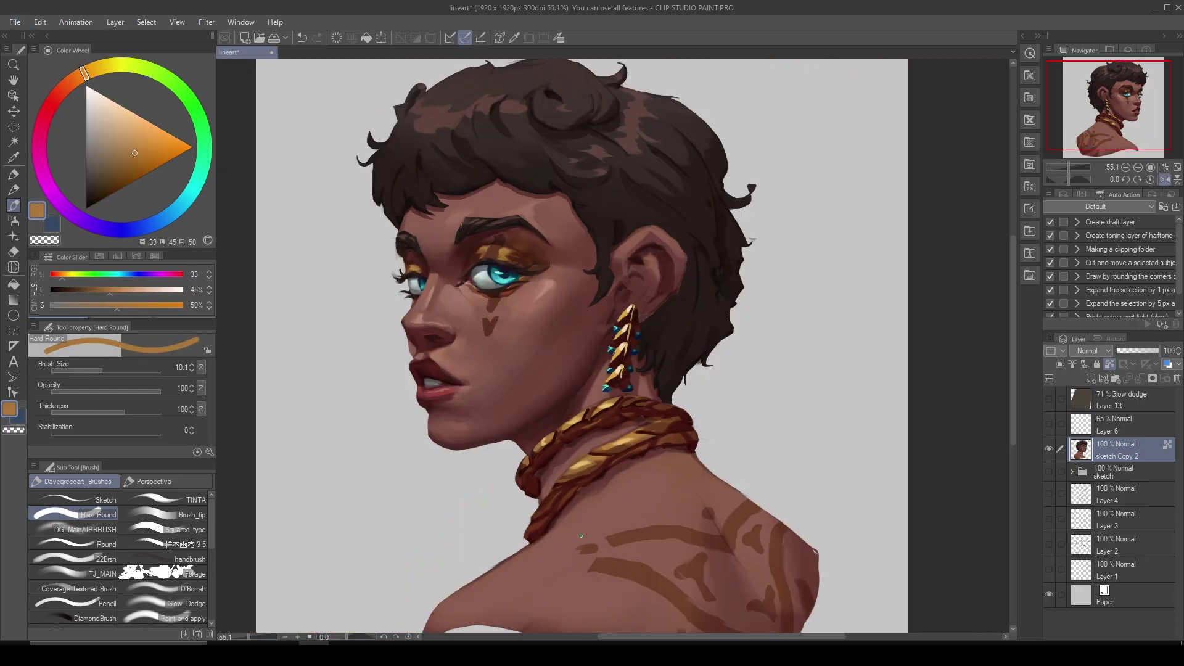
alt+click(536, 465)
scroll(536, 465, up, 2)
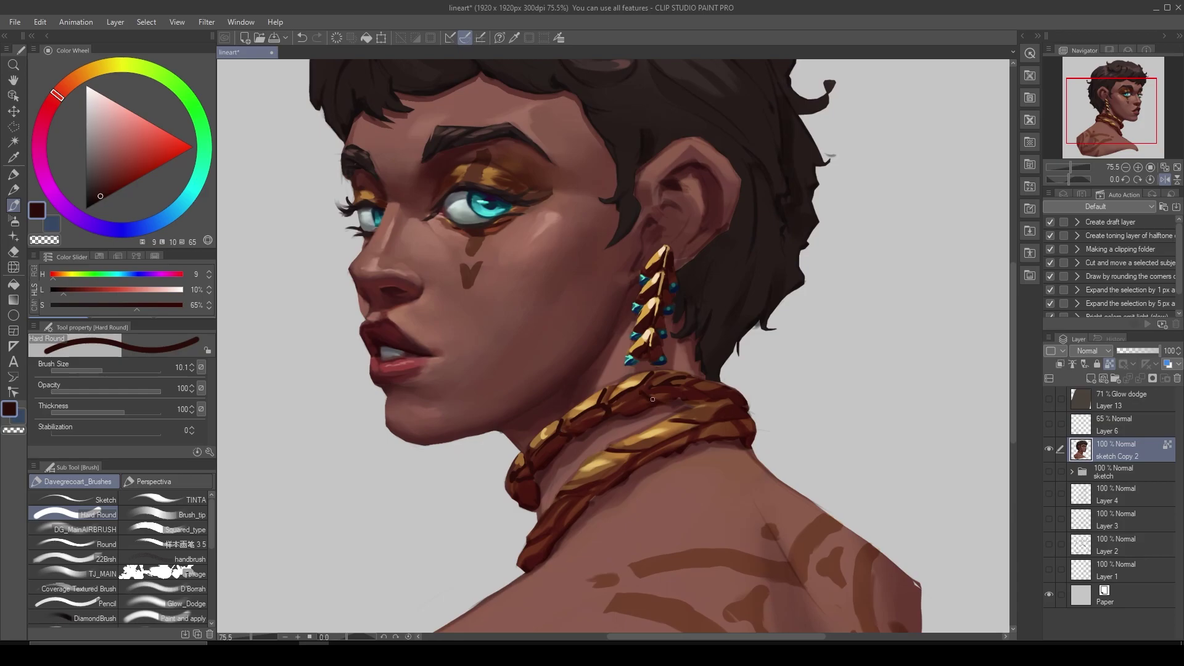
scroll(549, 447, down, 2)
key(h)
scroll(564, 441, up, 2)
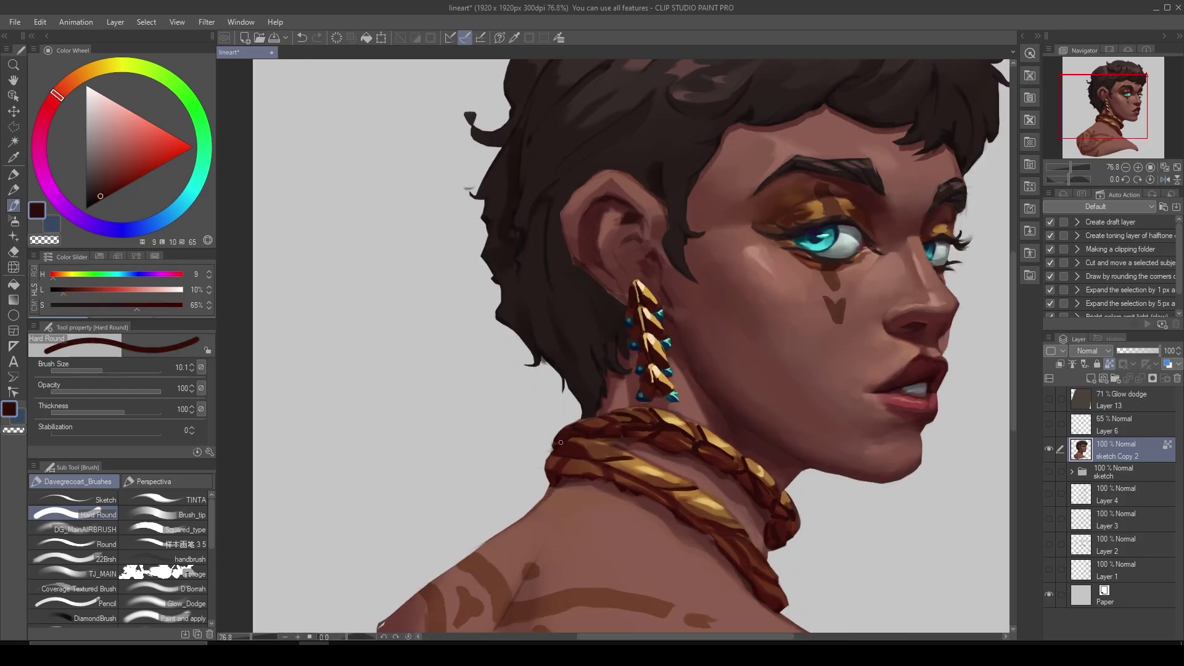
Draw sampled very dark red grooves along the lower neck rope to divide its gold into twisted strands.
alt+click(564, 441)
scroll(635, 497, down, 1)
alt+click(645, 514)
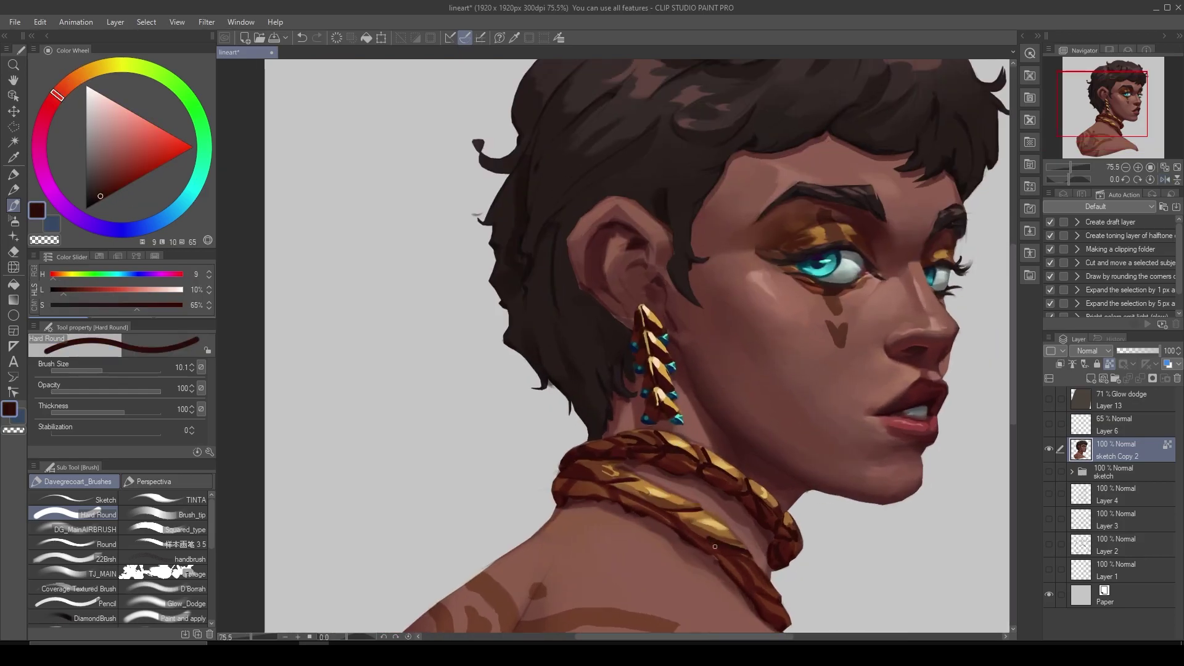
scroll(593, 425, up, 2)
alt+click(559, 420)
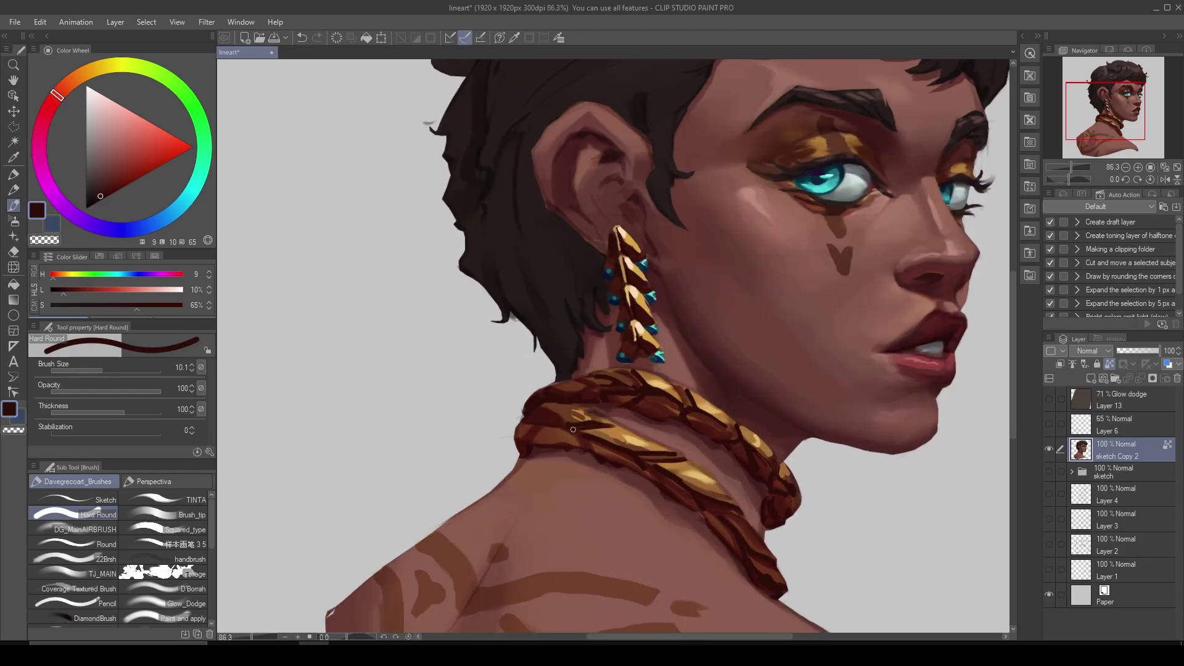
scroll(547, 442, down, 2)
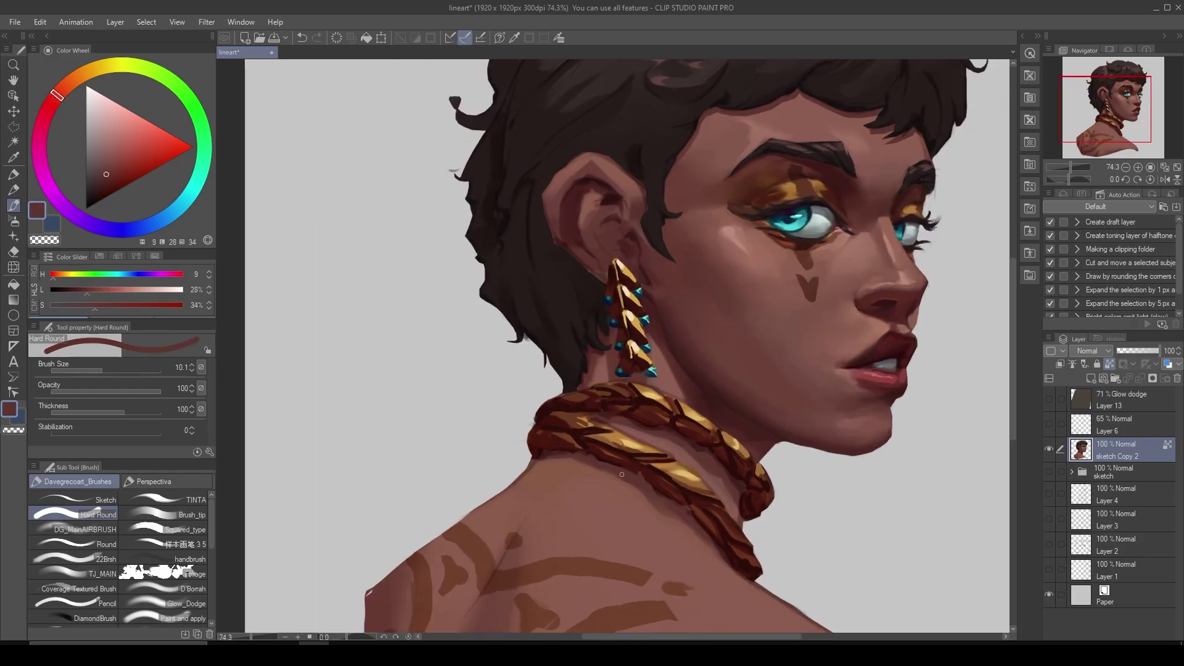
Refine the lower neck rope's twists with sampled golds and dark reds, switching from the Hard Round brush to the Round brush.
scroll(610, 472, up, 2)
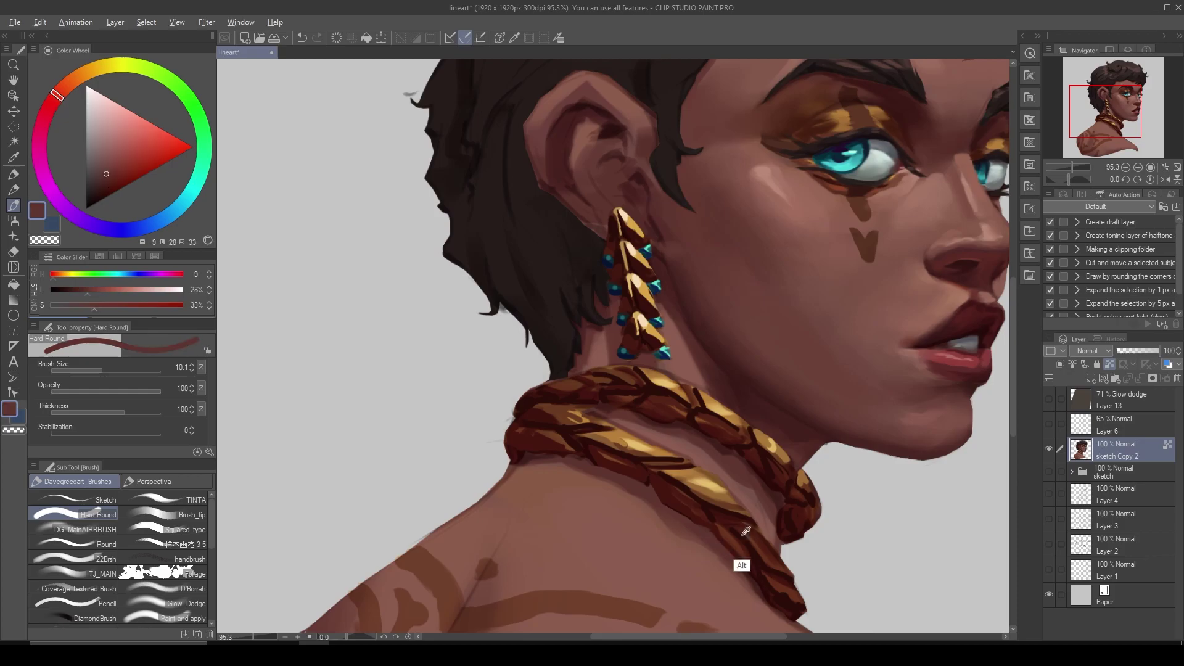
scroll(746, 537, down, 2)
key(h)
scroll(686, 371, up, 2)
alt+click(686, 370)
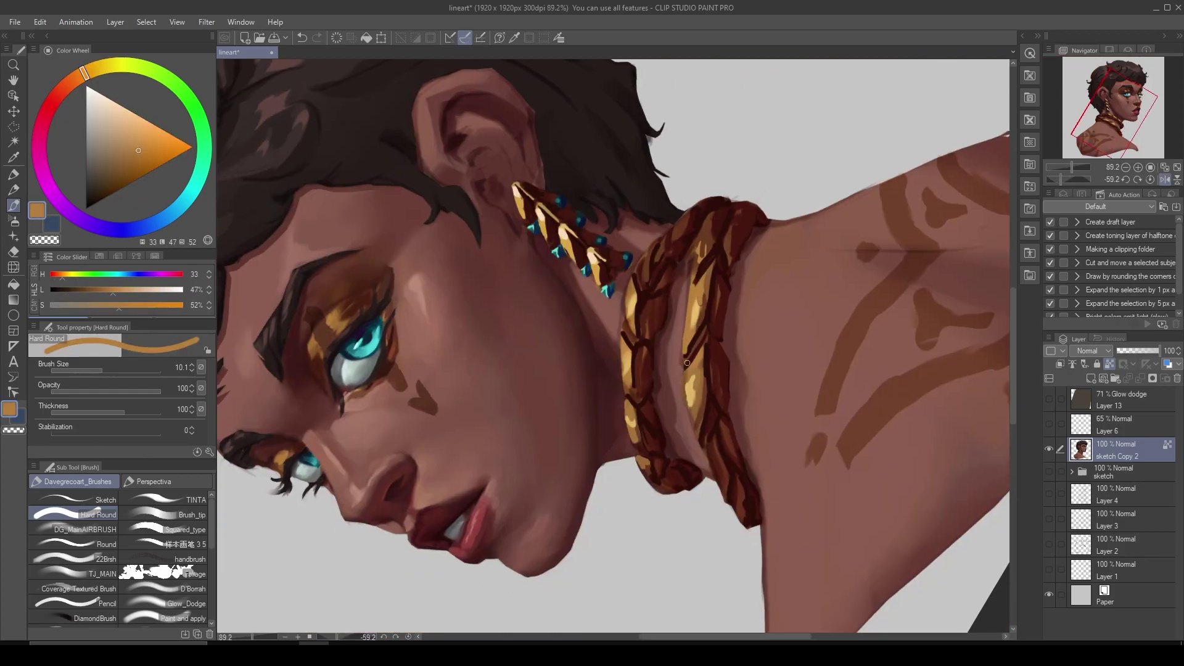
alt+click(695, 433)
key(shift+r)
click(99, 544)
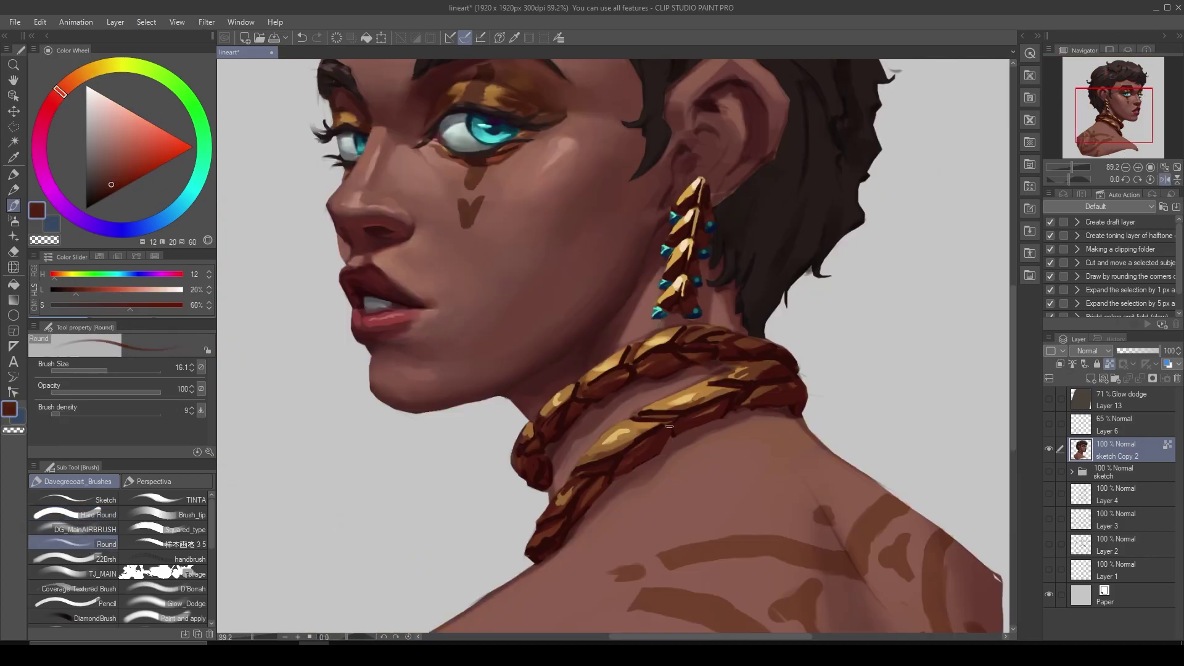
Blend soft shading across the lower neck rope's golden strands with sampled browns and golds using the Round brush at low density.
alt+click(611, 442)
alt+click(654, 437)
alt+click(751, 370)
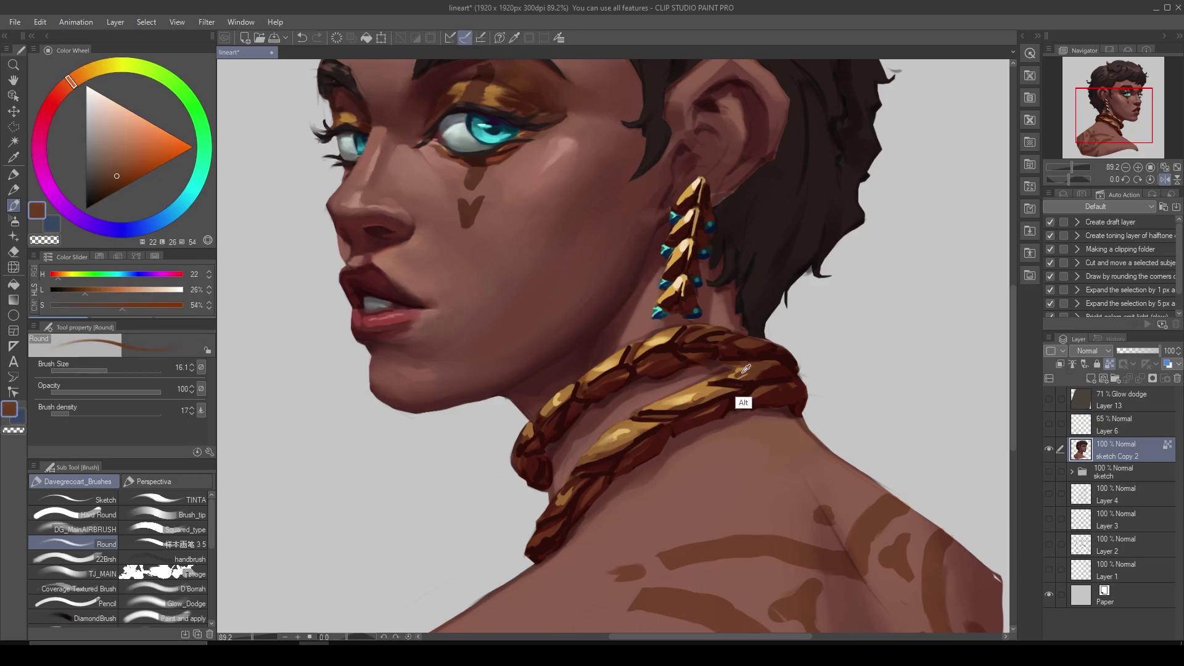
alt+click(693, 369)
alt+click(597, 492)
alt+click(626, 472)
alt+click(718, 390)
alt+click(718, 389)
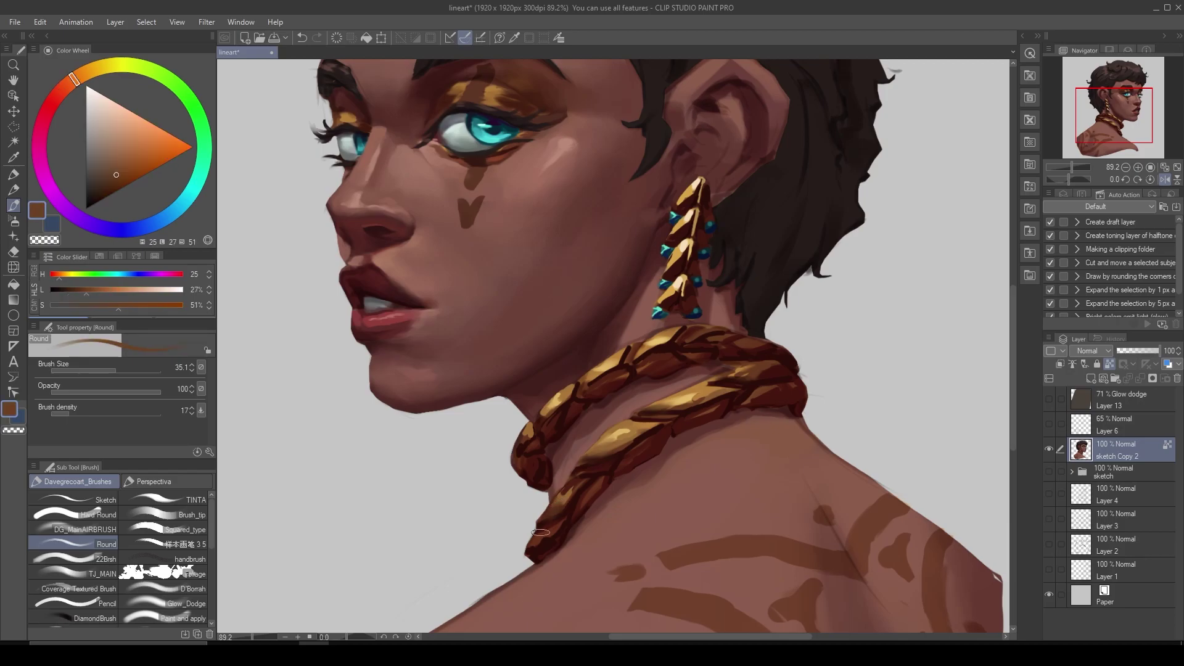
Sharpen the lower neck rope's strands and lower edge with sampled reddish brown using the Hard Round brush at size 10.1.
scroll(601, 550, down, 2)
key(b)
alt+click(626, 483)
alt+click(626, 483)
alt+click(702, 473)
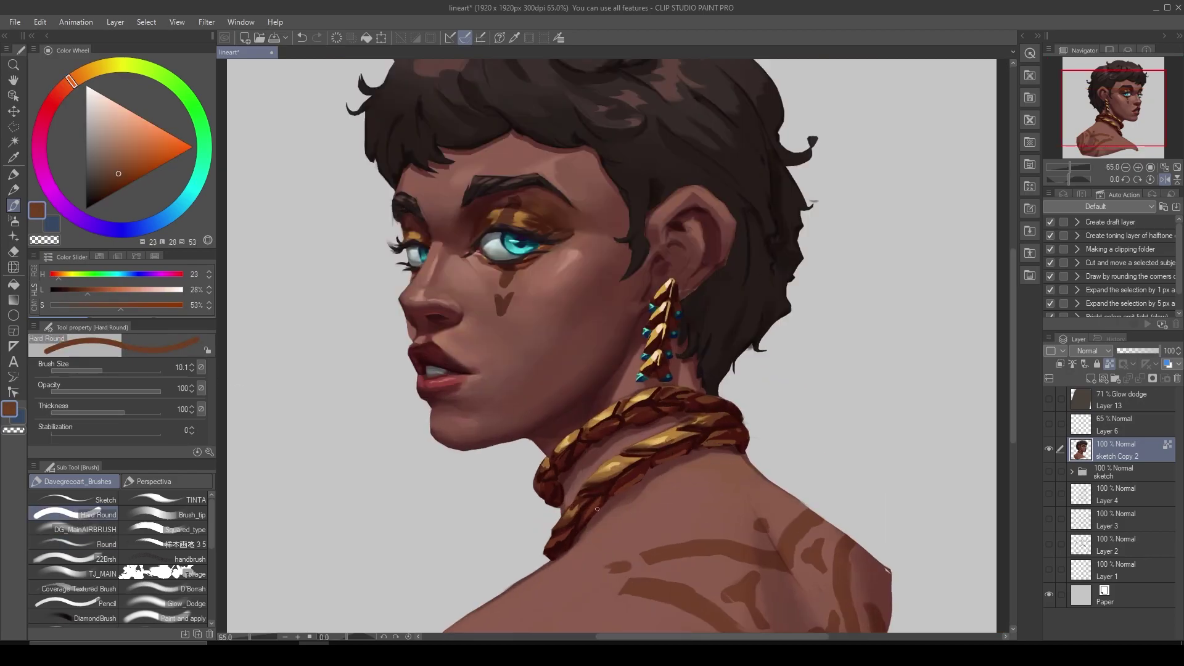
Unmirror the canvas and clean up the lower neck rope's edge against the back with sampled dark reds.
key(h)
alt+click(553, 471)
alt+click(574, 471)
alt+click(624, 541)
alt+click(562, 473)
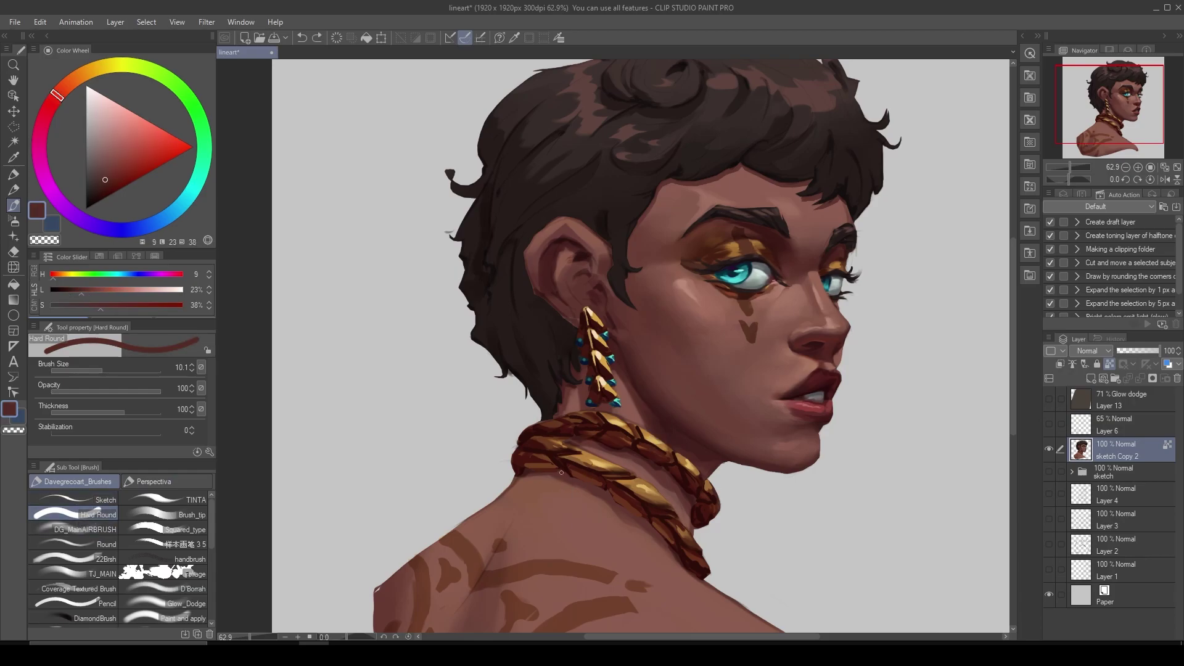
alt+click(562, 476)
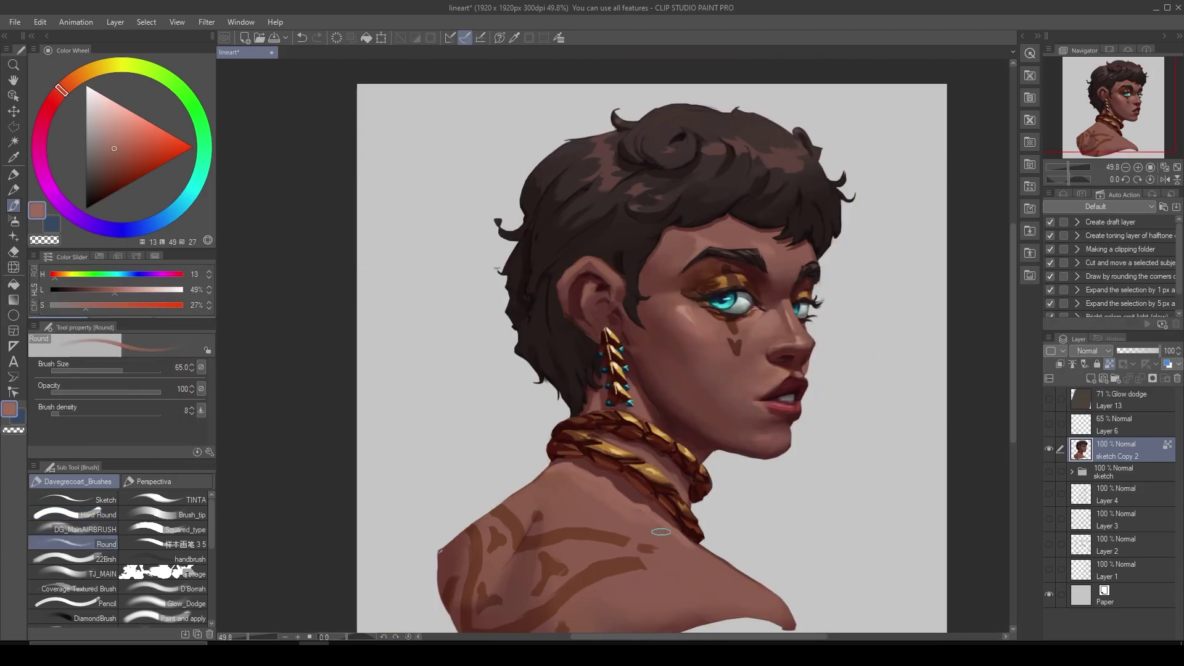
Softly shade the upper back and shoulder with sampled skin tones using a large, low-density Round brush.
drag(578, 516, 710, 555)
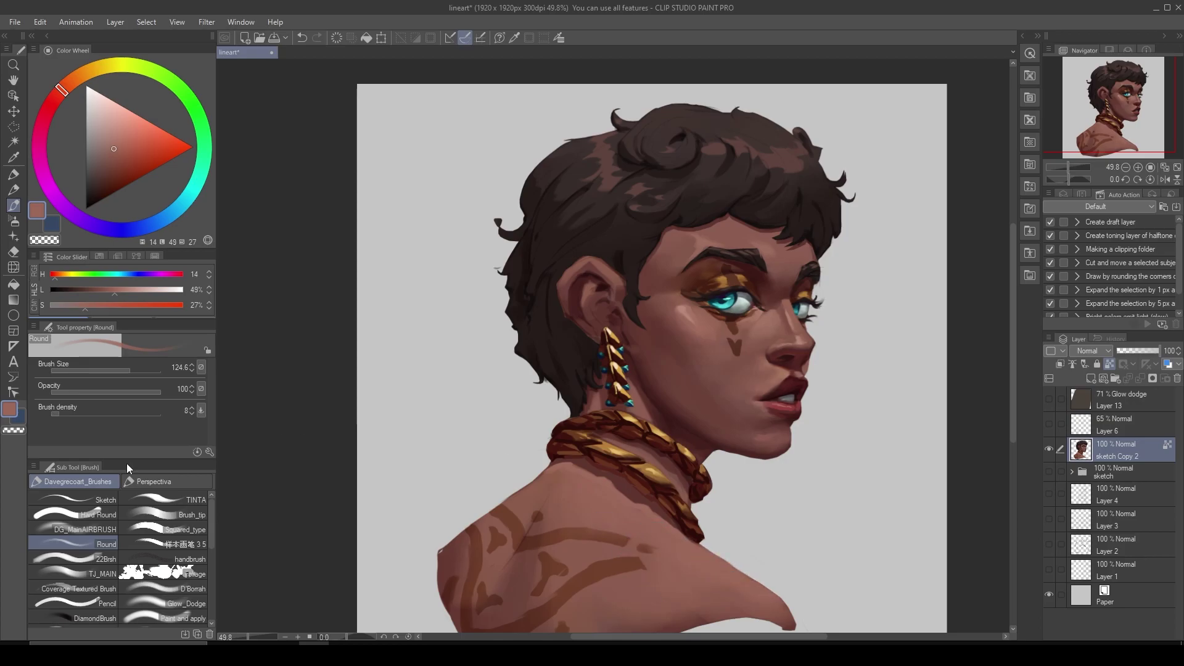
alt+click(639, 509)
drag(109, 420, 105, 420)
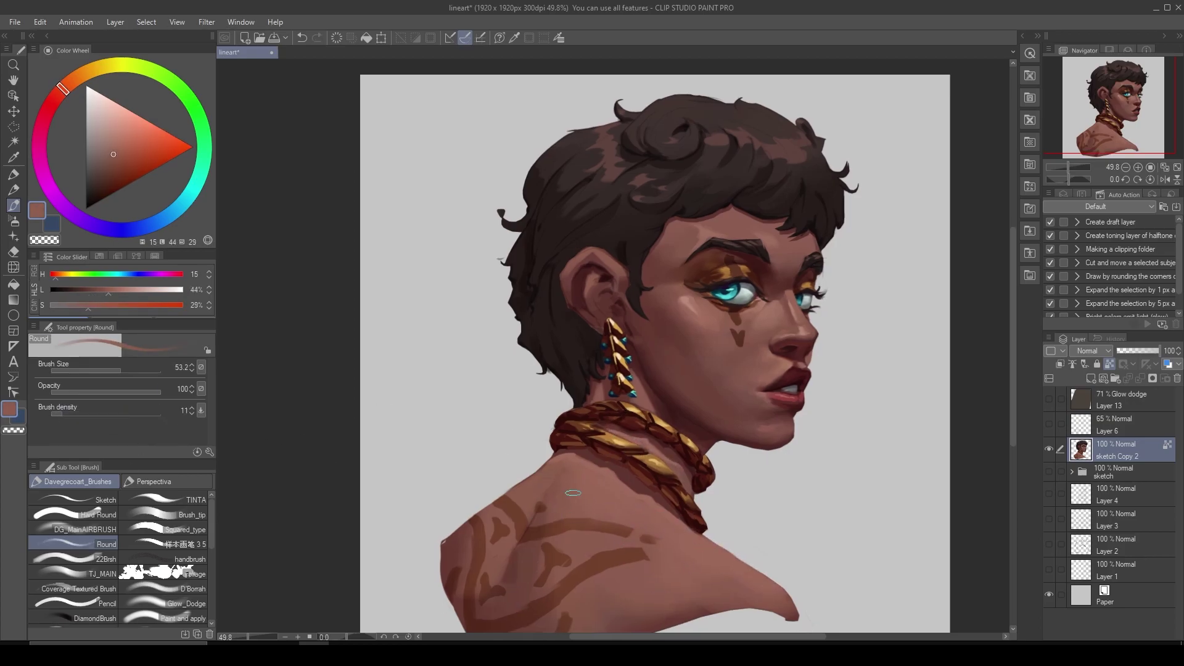
alt+click(534, 495)
Deepen the shadows beneath the neck rope with sampled dark reds using the Round brush at size 37 and density 23.
click(84, 420)
alt+click(675, 519)
alt+click(591, 476)
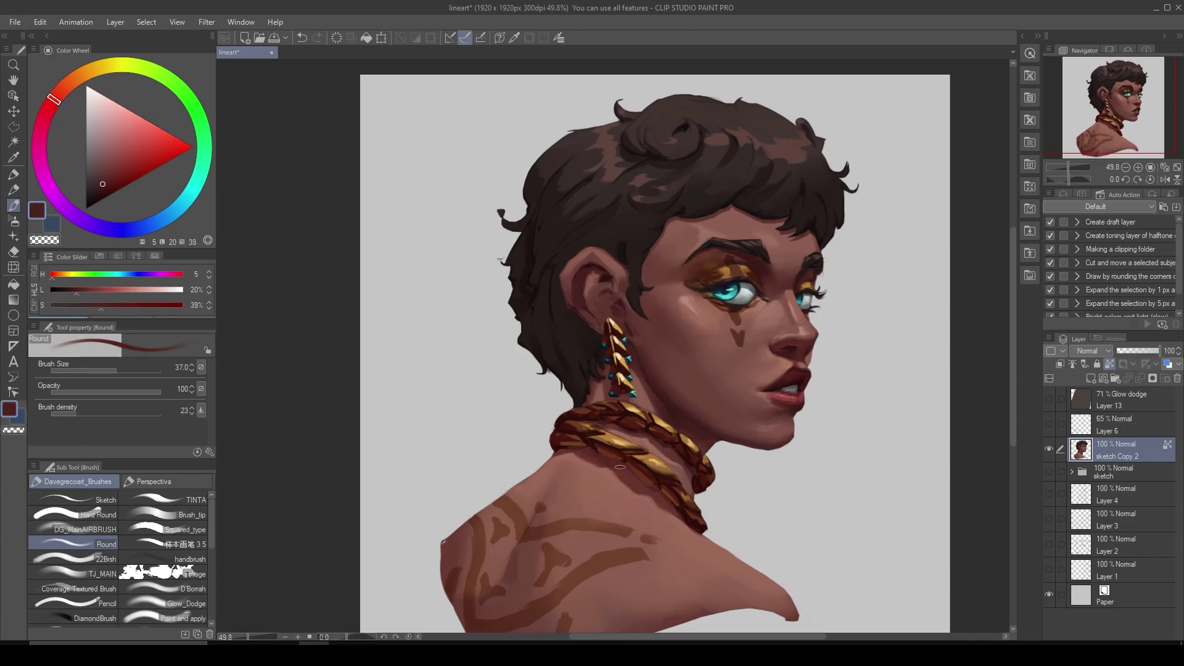
alt+click(679, 463)
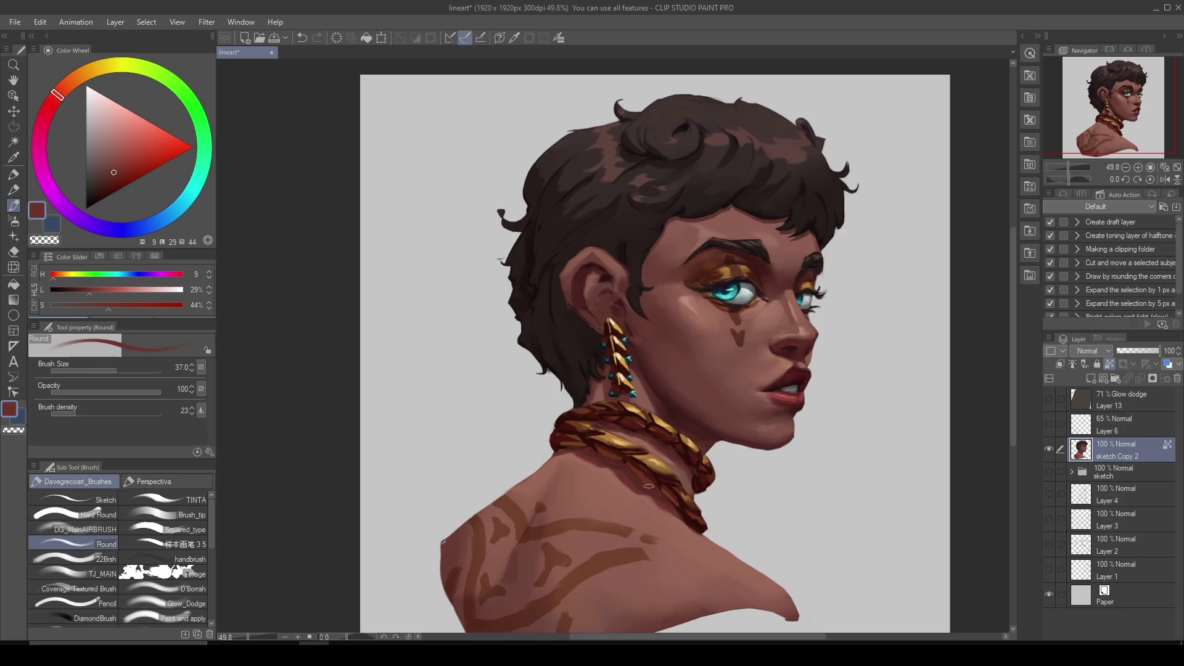
Touch up the earring area and inner ear with sampled dark reds, setting the Round brush density to 100.
key(b)
alt+click(625, 354)
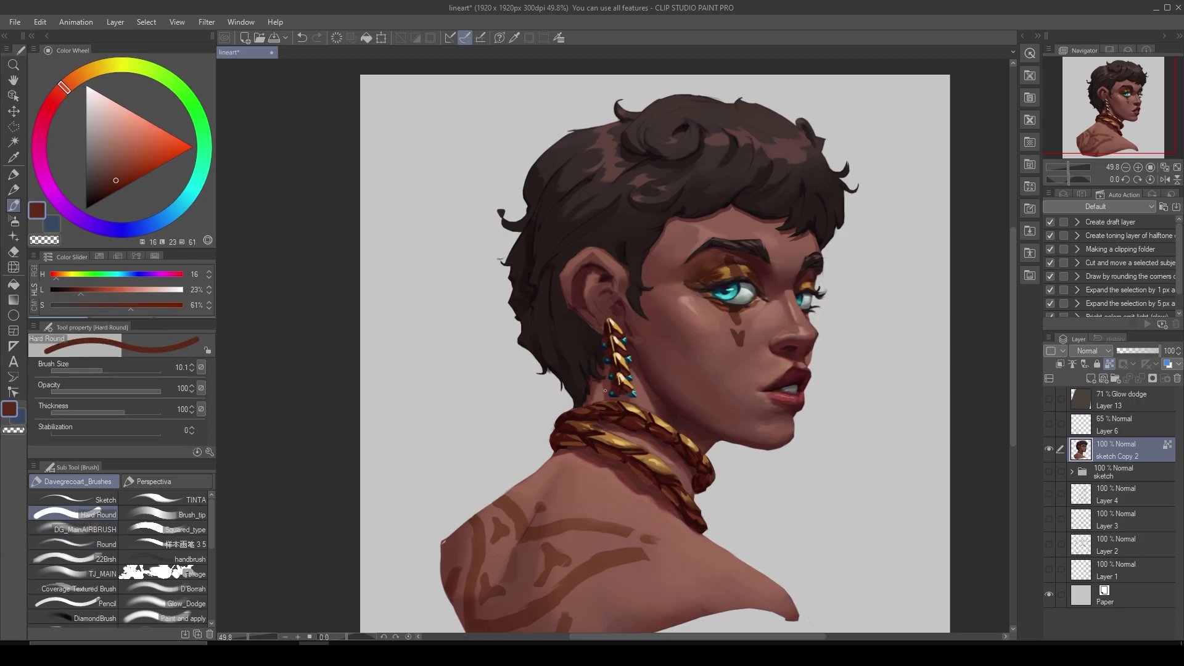
alt+click(603, 281)
alt+click(603, 340)
key(b)
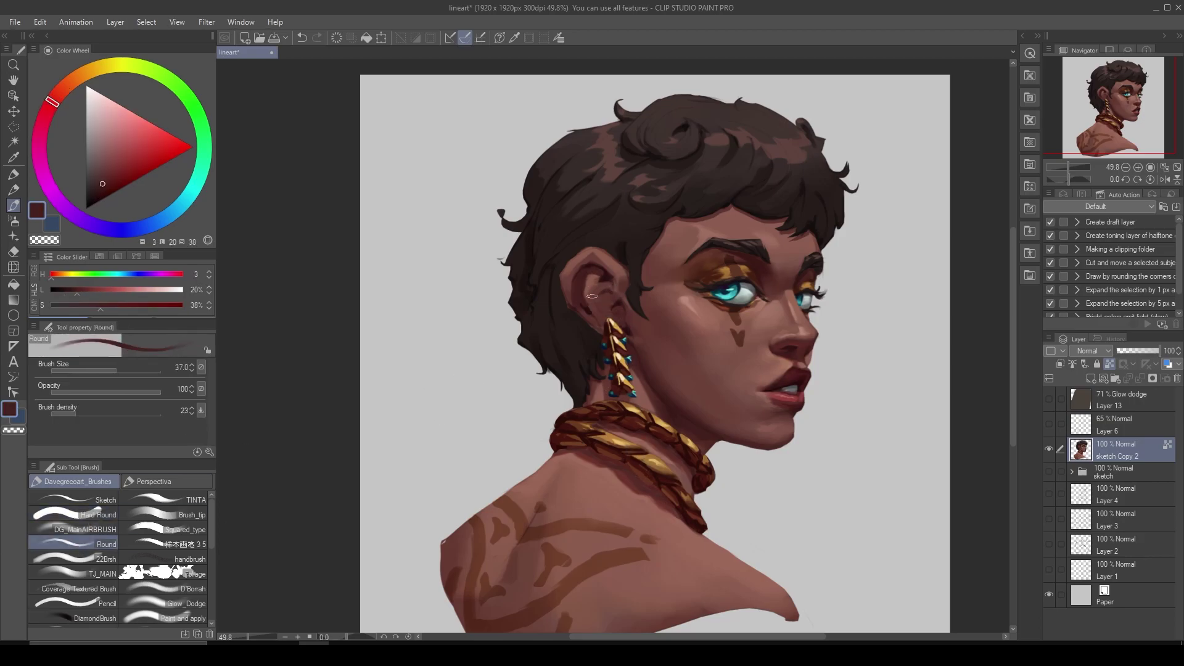
alt+click(603, 274)
click(148, 414)
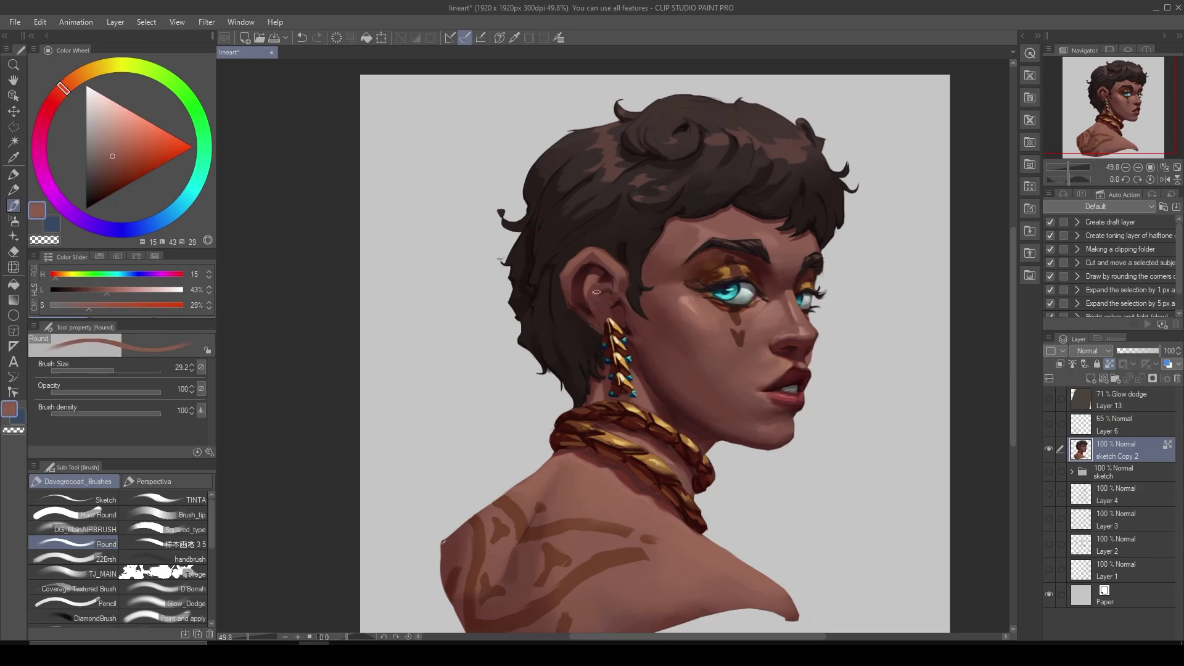
Reshape the ear's inner folds and lobe and the neck around the earring with sampled skin tones and dark reds at full density.
alt+click(601, 344)
alt+click(599, 333)
alt+click(605, 339)
alt+click(575, 306)
alt+click(575, 307)
alt+click(602, 346)
alt+click(617, 370)
key(bracketright)
alt+click(629, 390)
alt+click(616, 339)
alt+click(589, 349)
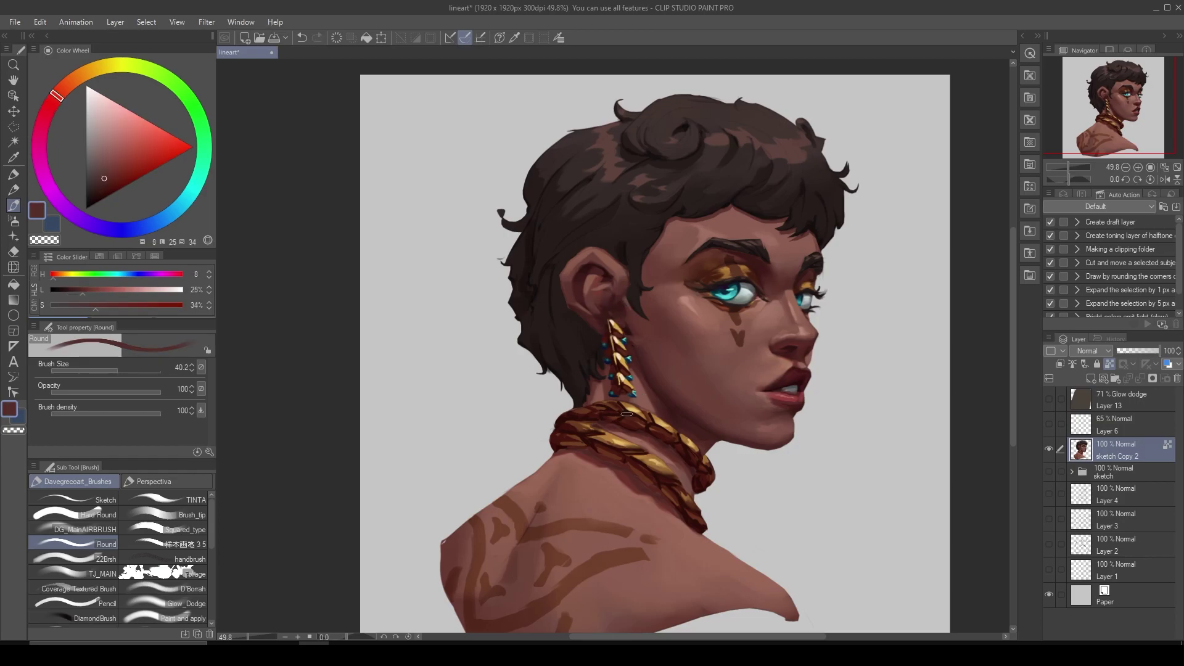
Refine the ear's inner shapes with sampled dark red at size 30.3, checking both mirrored orientations.
alt+click(627, 413)
key(h)
drag(627, 413, 608, 305)
alt+click(632, 296)
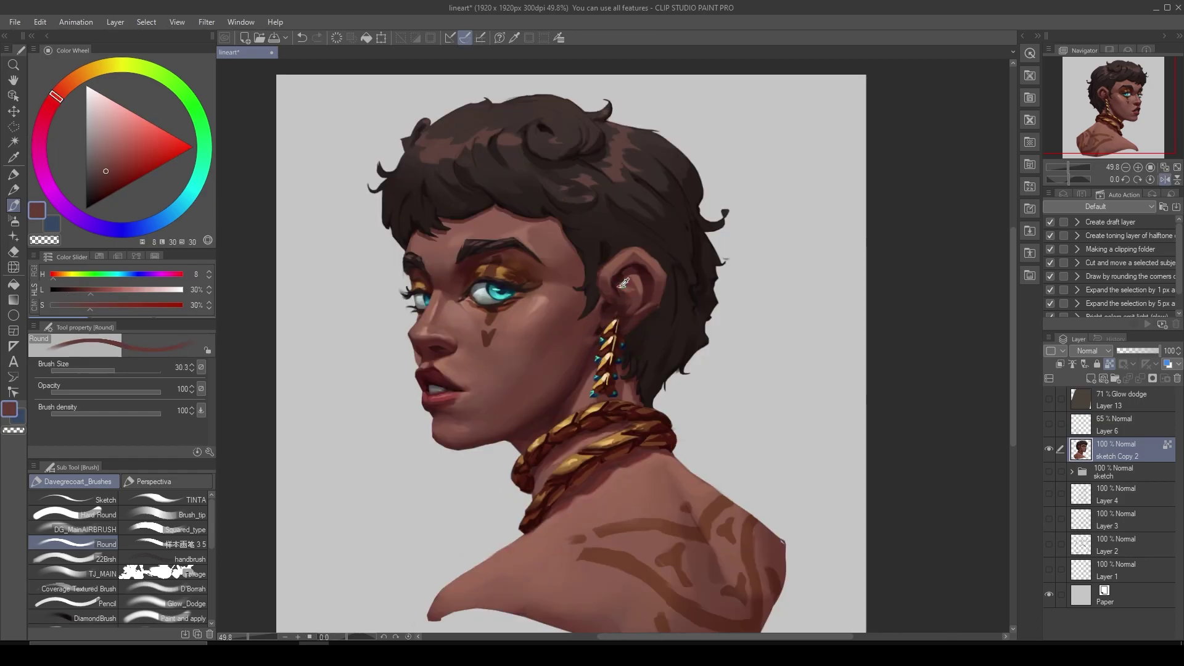
alt+click(535, 327)
key(h)
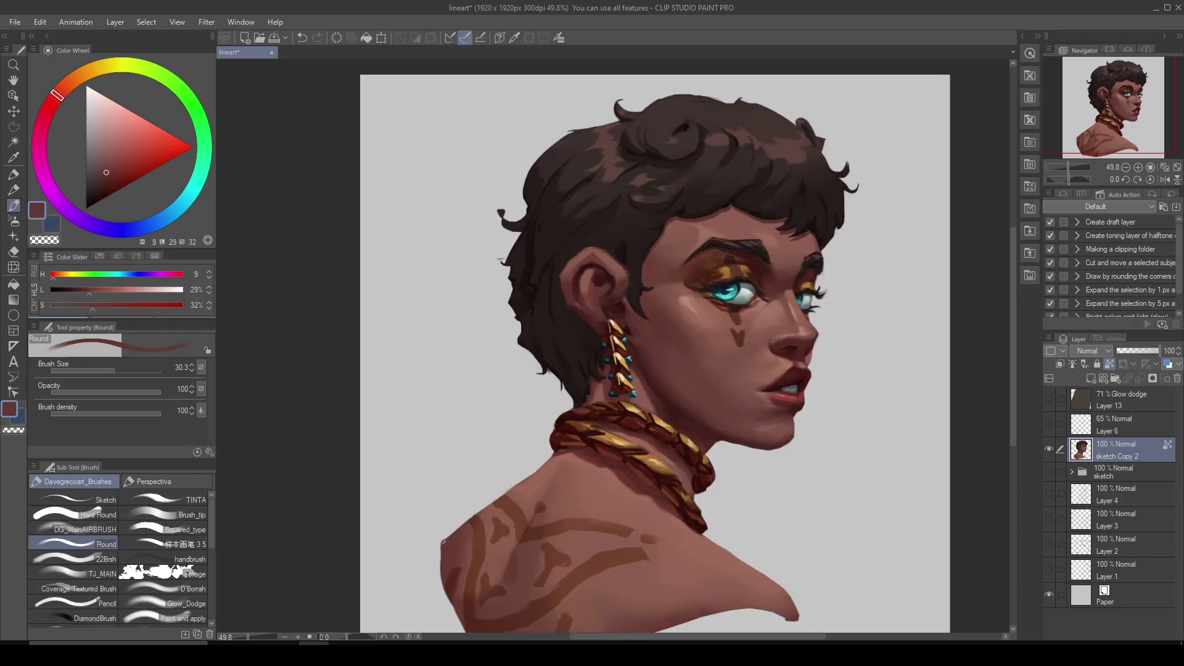
Darken the ear's hollow with sampled near-black red and soften its folds with sampled reddish brown using the Round brush.
drag(106, 412, 147, 412)
alt+click(589, 280)
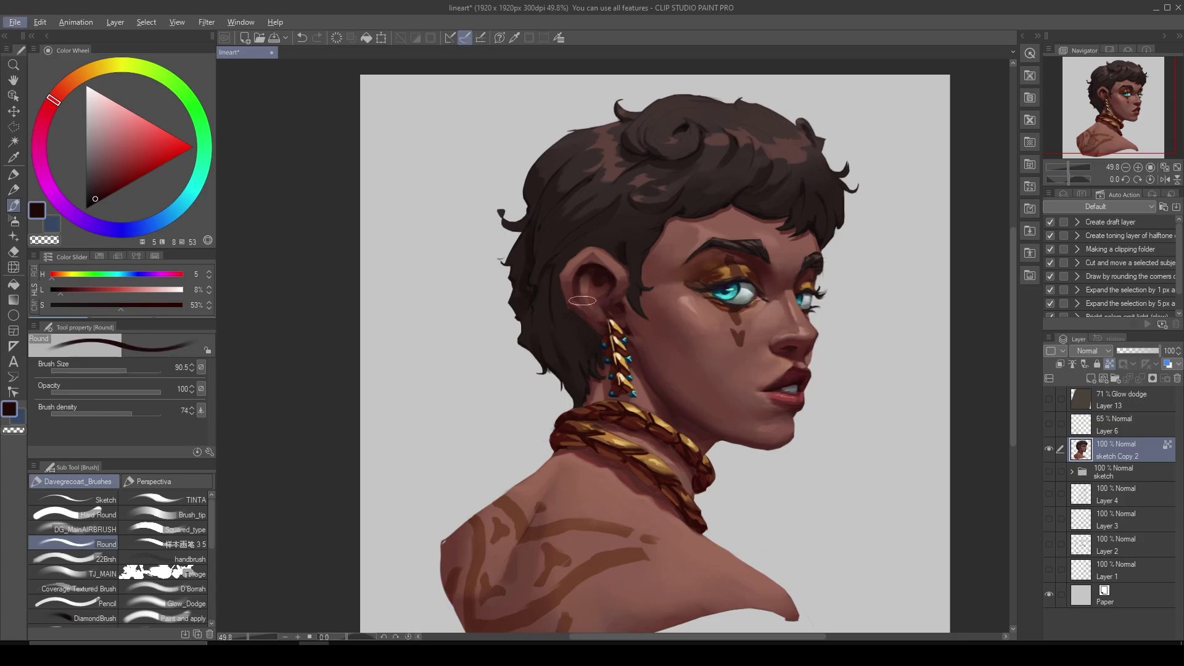
alt+click(598, 316)
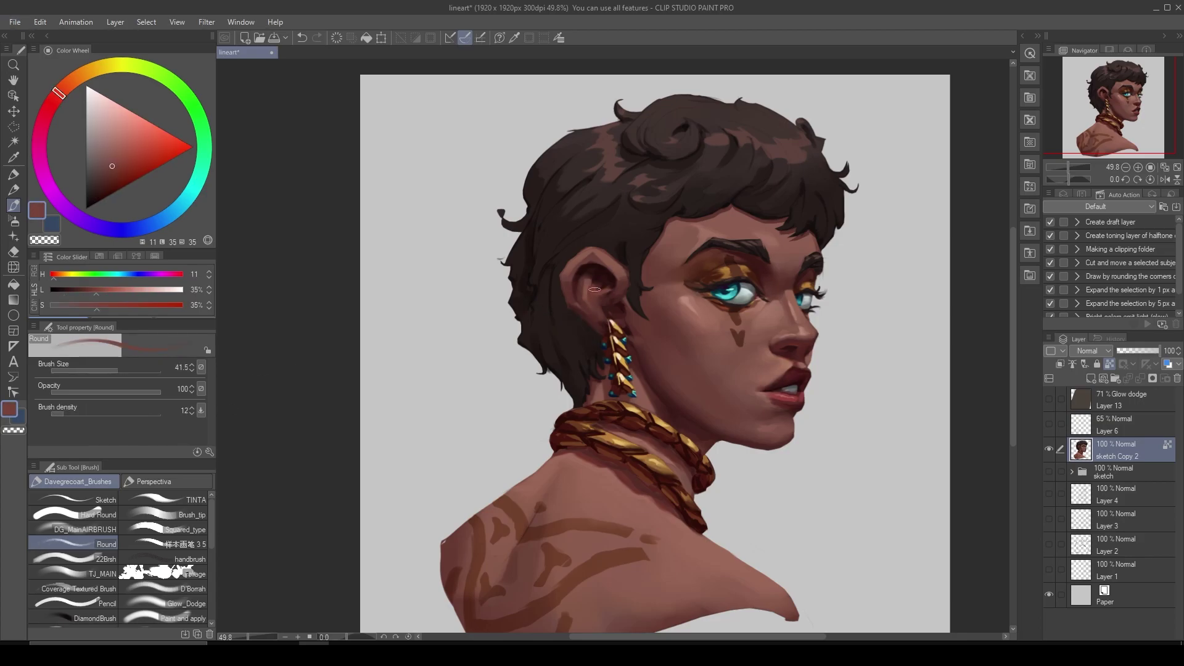
alt+click(593, 296)
alt+click(607, 304)
alt+click(621, 303)
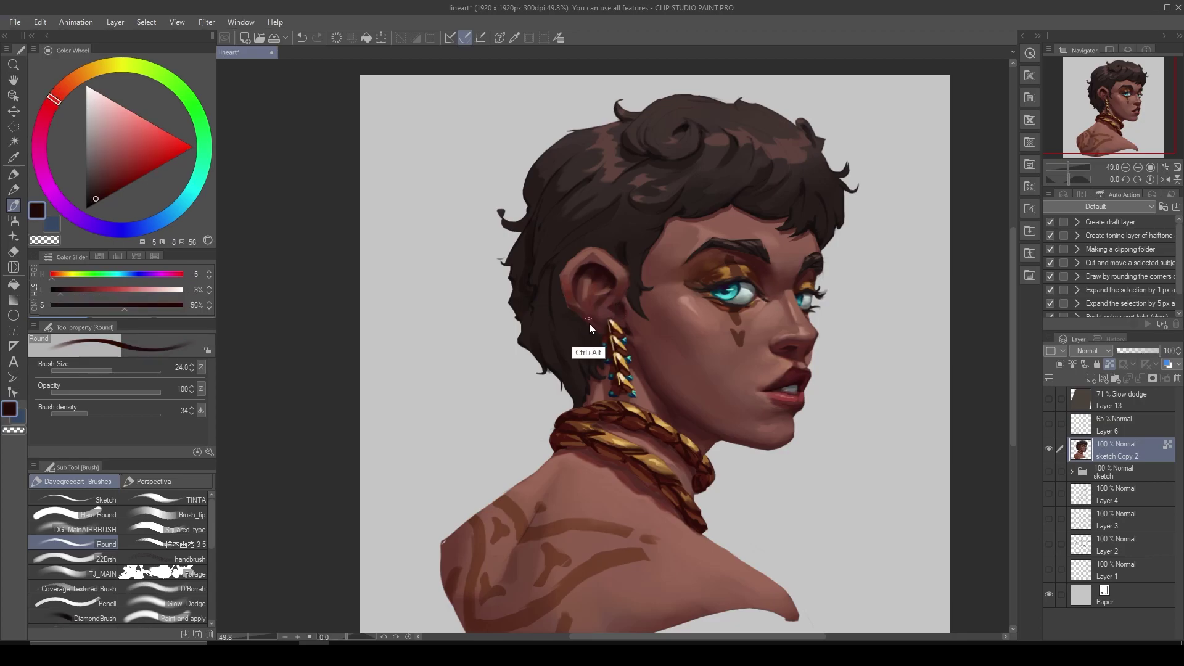
Clean up the earlobe, the ear's front edge and the neck shadow beside the earring with sampled dark and mid reddish browns.
alt+click(583, 308)
alt+click(633, 361)
alt+click(641, 378)
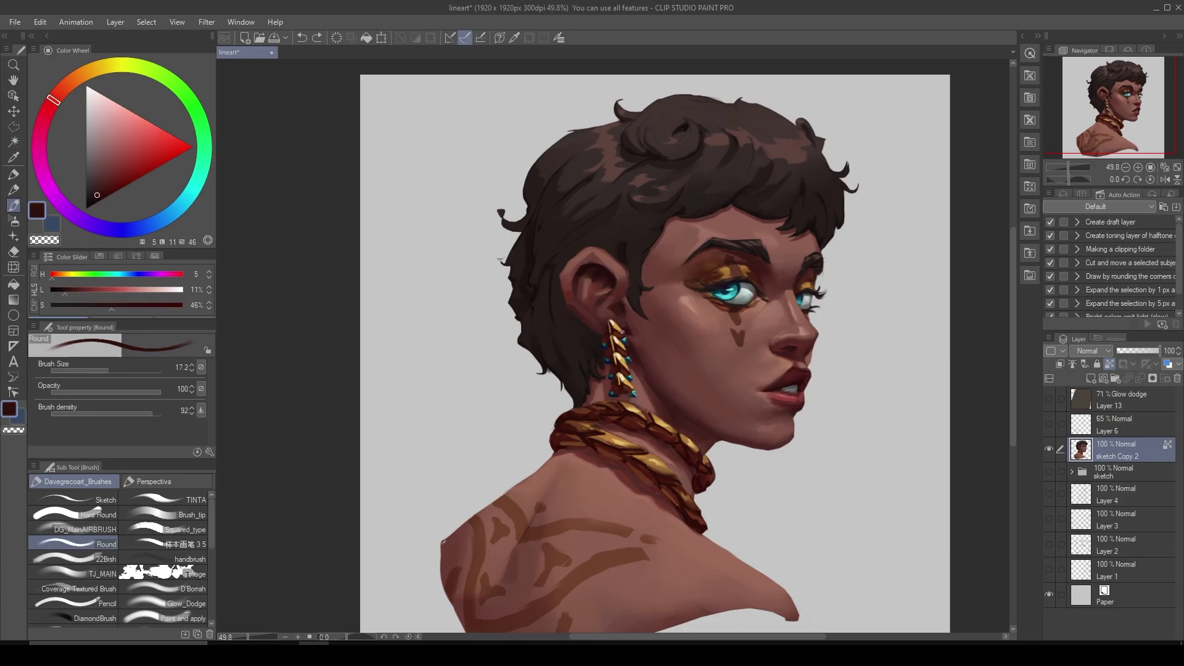
alt+click(634, 322)
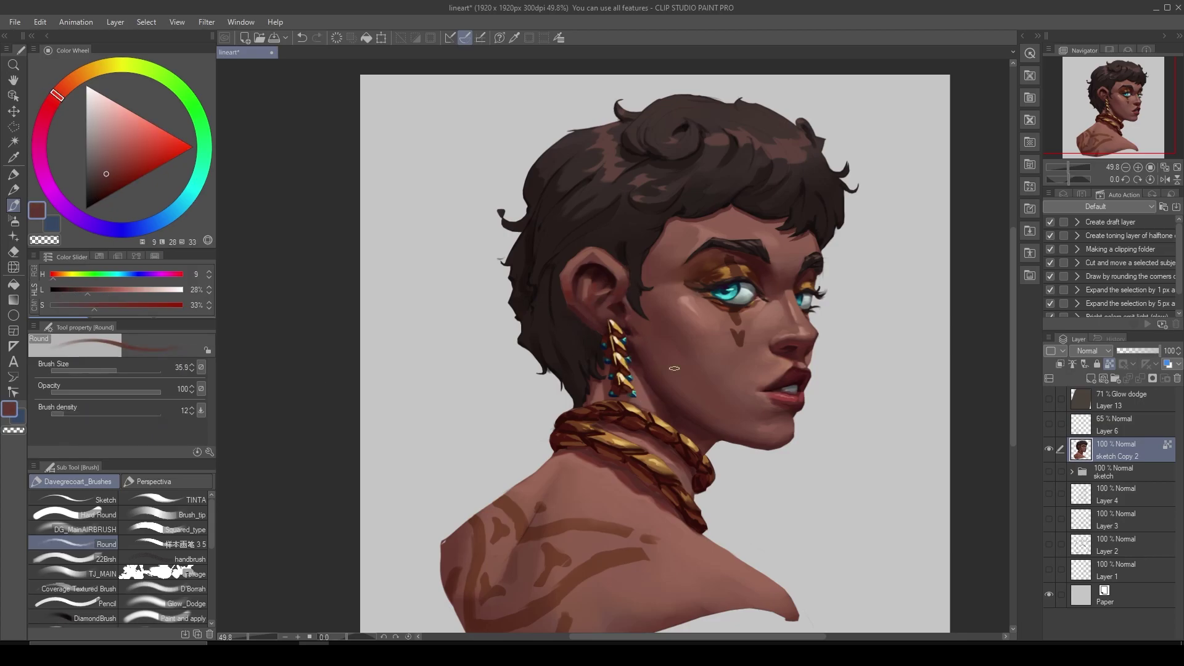
alt+click(638, 379)
alt+click(621, 280)
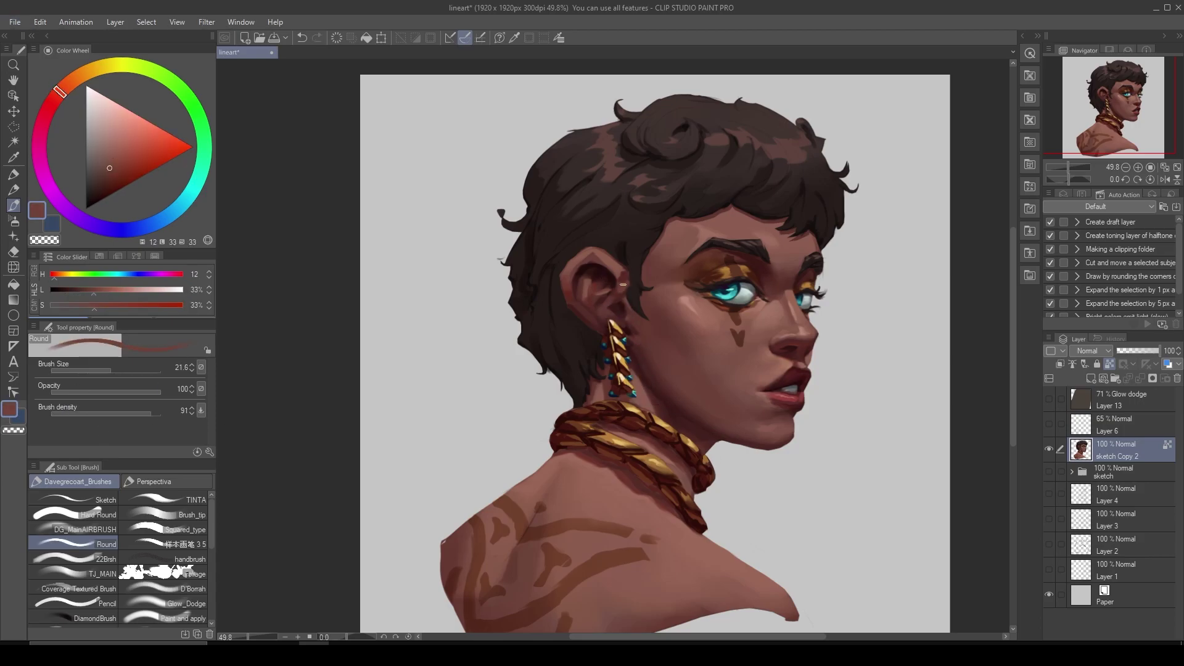
alt+click(627, 278)
Paint the hair at the temple and behind the ear with sampled near-black browns at full density, checking the mirrored view.
key(h)
alt+click(599, 227)
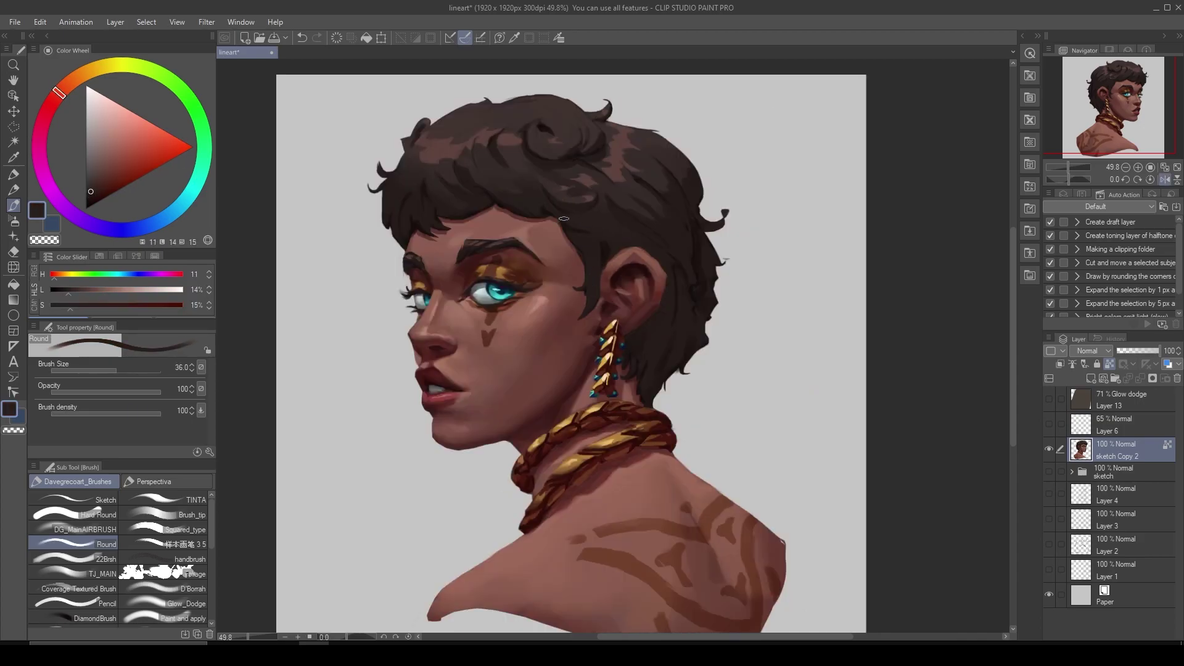
alt+click(577, 227)
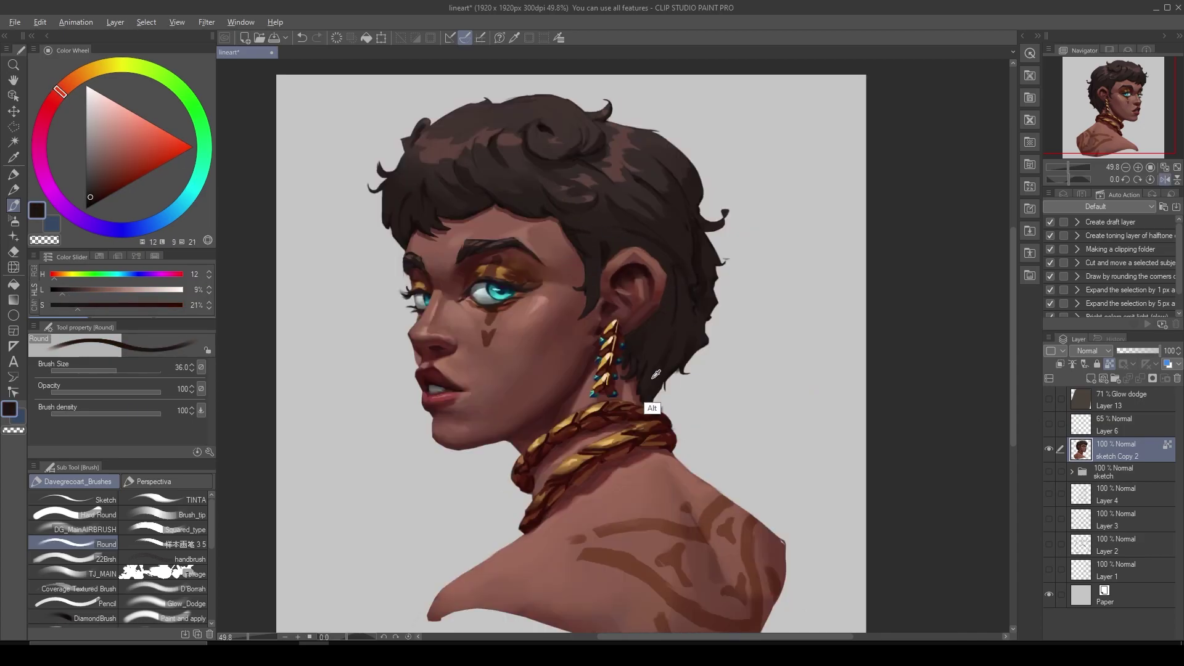
alt+click(638, 348)
alt+click(658, 315)
key(h)
alt+click(596, 359)
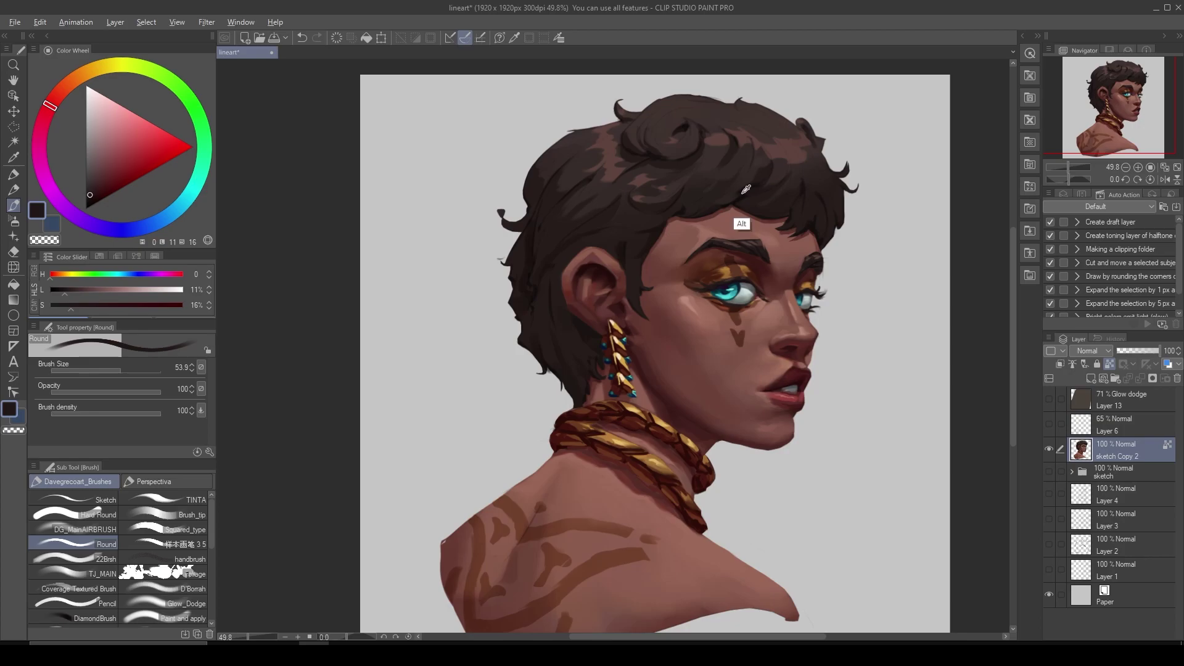
Paint dark strands into the fringe and top of the hair with sampled dark browns using the Round brush at full density.
alt+click(760, 207)
alt+click(827, 184)
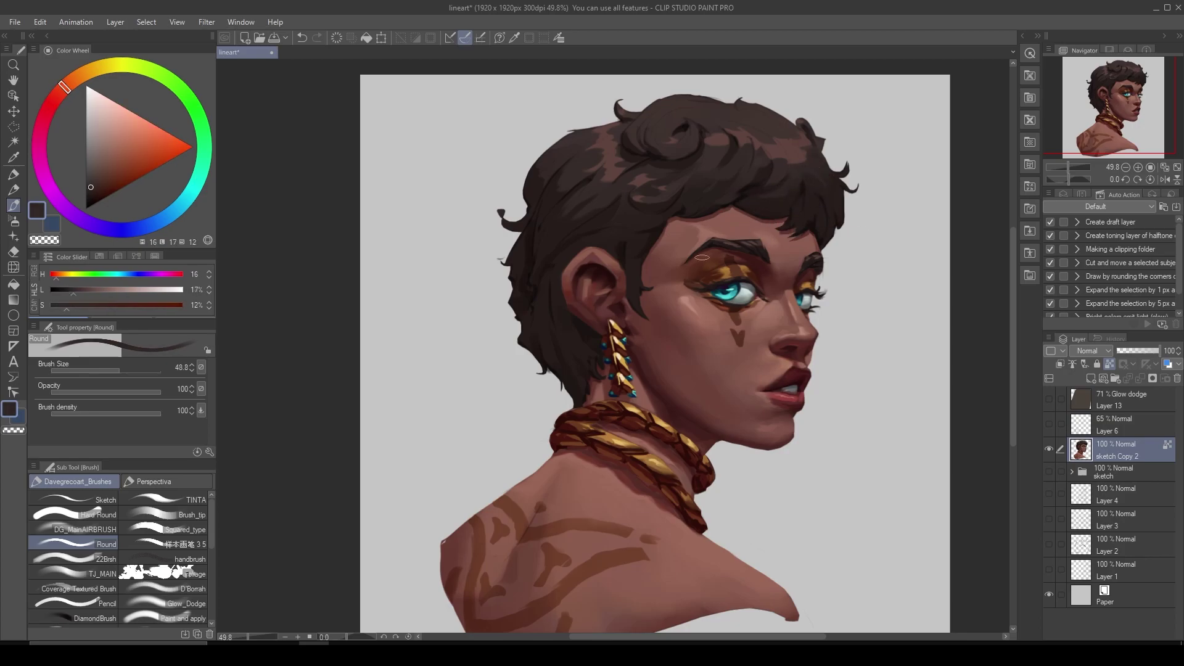
mouse_move(699, 118)
mouse_down()
mouse_move(679, 114)
mouse_move(689, 109)
mouse_up()
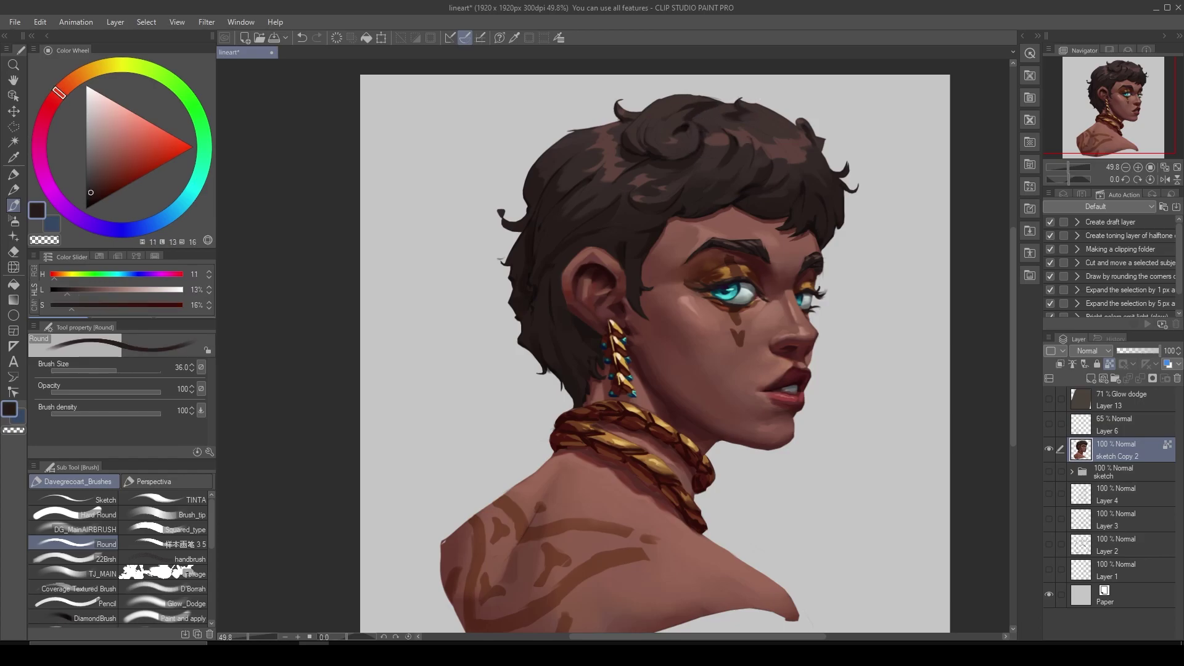
Break the crown's reddish hair highlights into thinner strands with sampled dark brown and muted pink at size 36.
alt+click(546, 225)
alt+click(608, 185)
drag(605, 129, 613, 155)
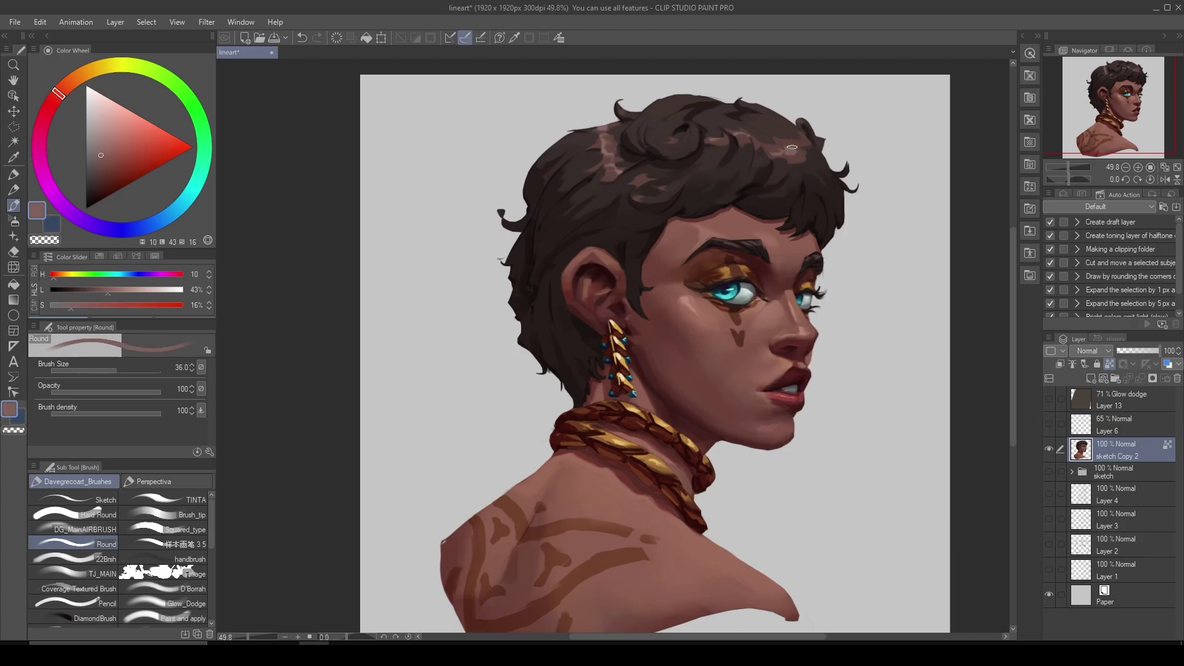
Darken and shape the near eyebrow with sampled near-black using the Round brush at size 25.7 and density 10.
scroll(789, 147, down, 1)
scroll(789, 147, up, 2)
alt+click(707, 250)
alt+click(744, 247)
alt+click(696, 271)
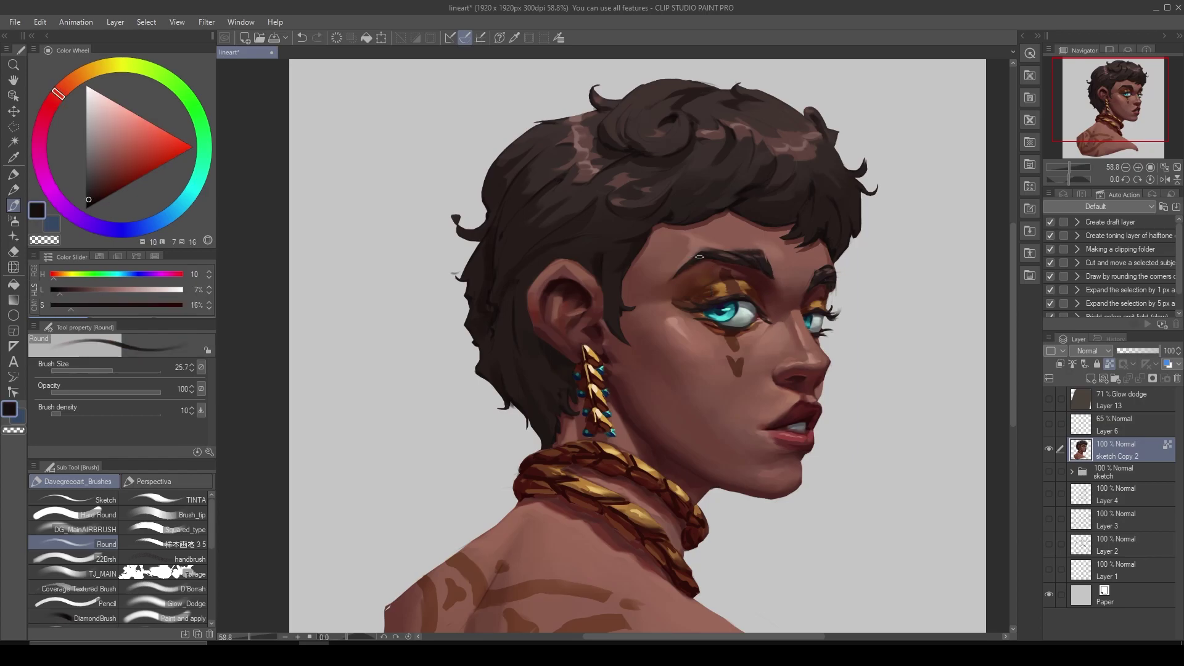
alt+click(741, 267)
alt+click(763, 275)
Fill in the far eyebrow and its surroundings with sampled dark reddish browns at low density, and save the file.
alt+click(808, 324)
alt+click(822, 309)
key(bracketleft)
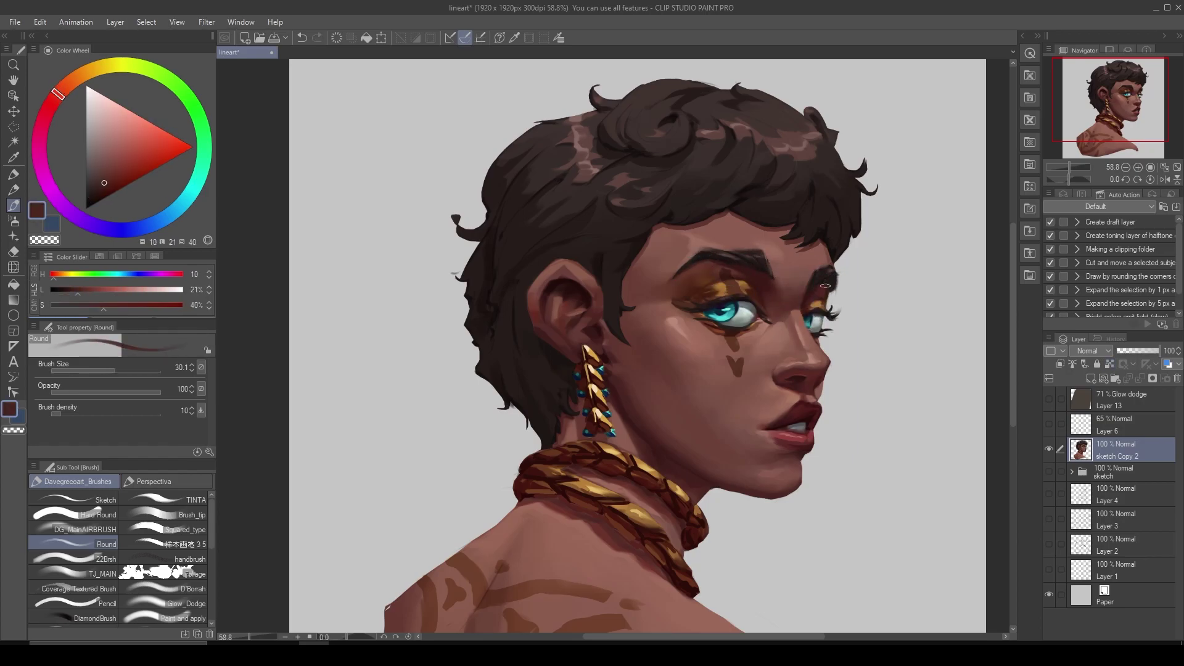
alt+click(694, 463)
key(ctrl+s)
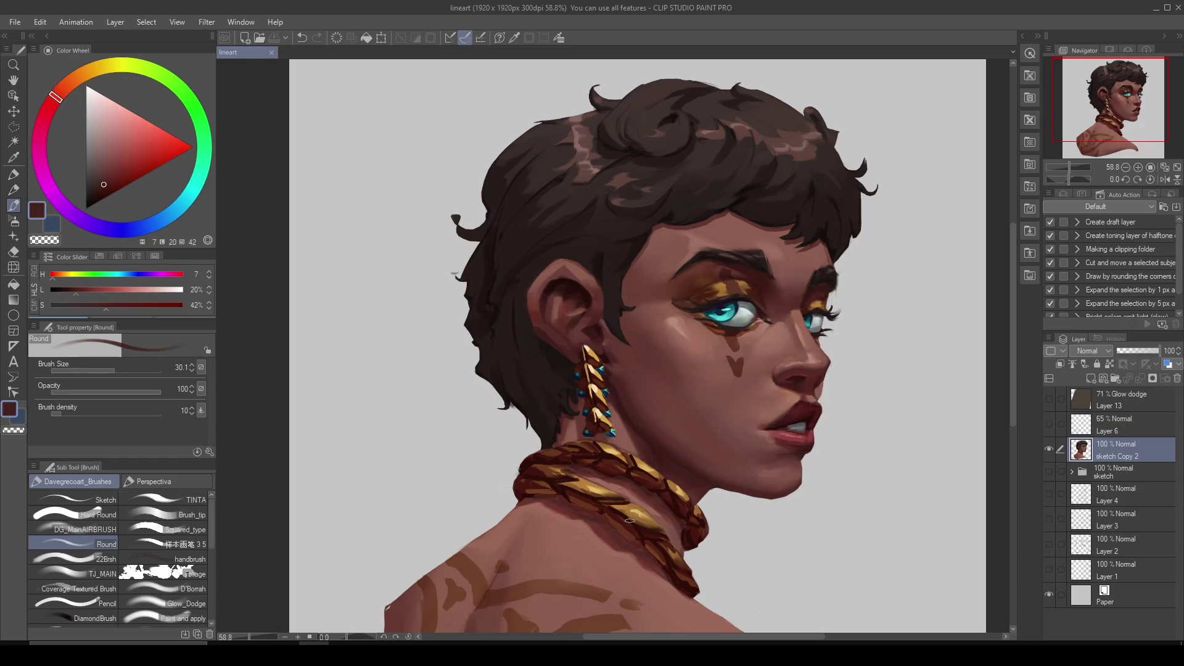
Paint fine lighter and darker strands into the large curl atop the head with sampled dark browns using the full-density Round brush.
scroll(701, 417, down, 2)
scroll(529, 212, up, 3)
alt+click(525, 193)
key(bracketright)
key(bracketright)
key(bracketright)
key(bracketright)
key(bracketright)
scroll(629, 169, up, 1)
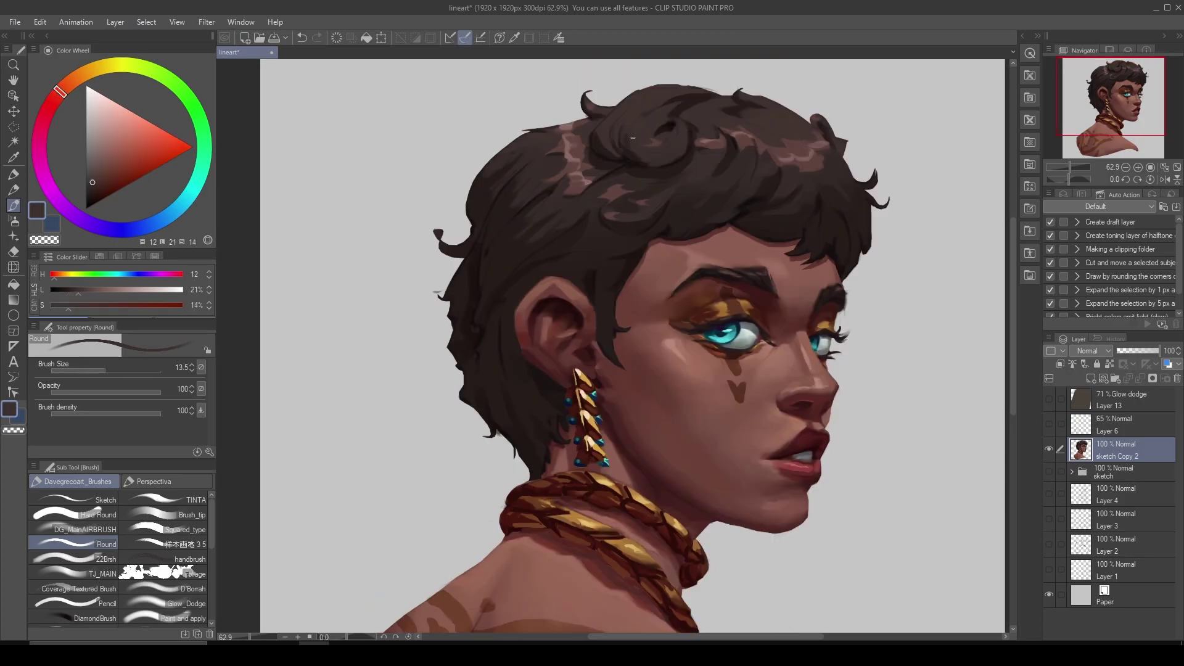
alt+click(635, 193)
alt+click(650, 185)
alt+click(656, 90)
alt+click(666, 119)
drag(678, 123, 663, 137)
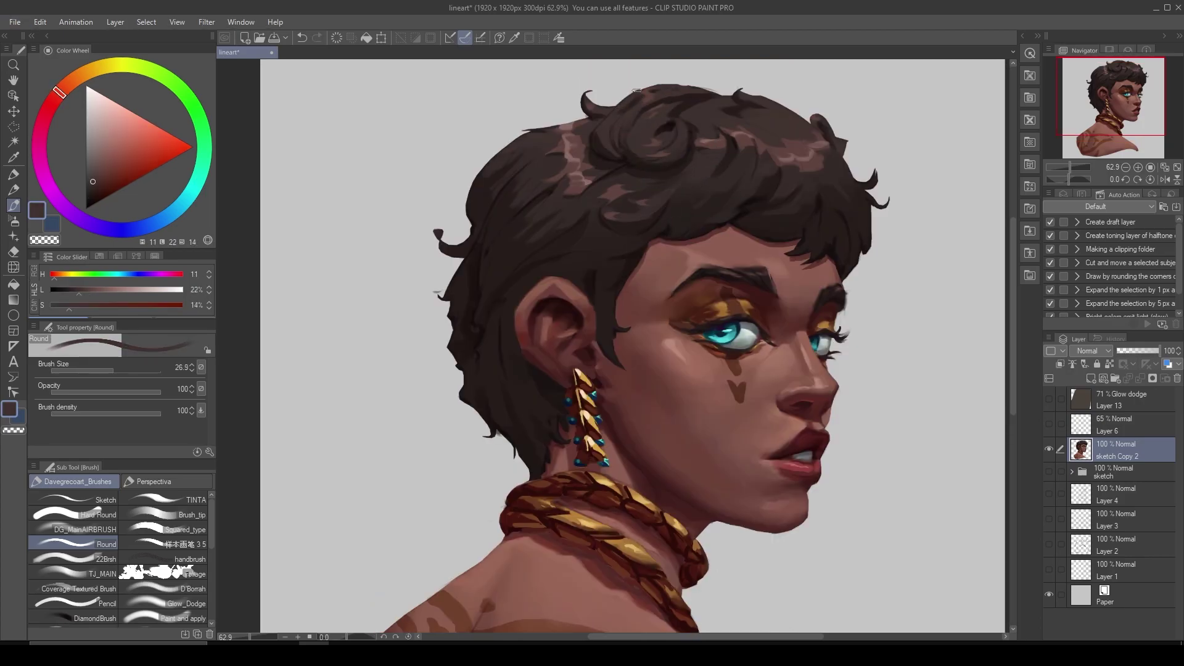
Lock the layer's transparent pixels and paint sampled near-black strands into the side and back hair with the size 26.9 Round brush.
alt+click(613, 162)
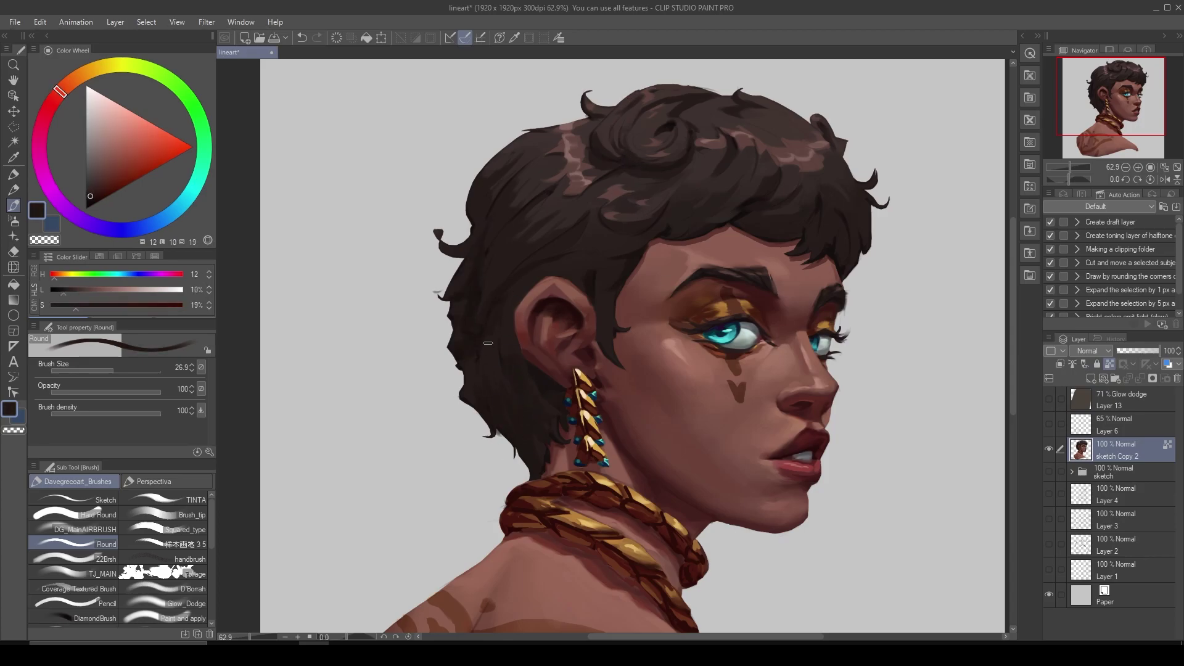
alt+click(611, 315)
alt+click(739, 172)
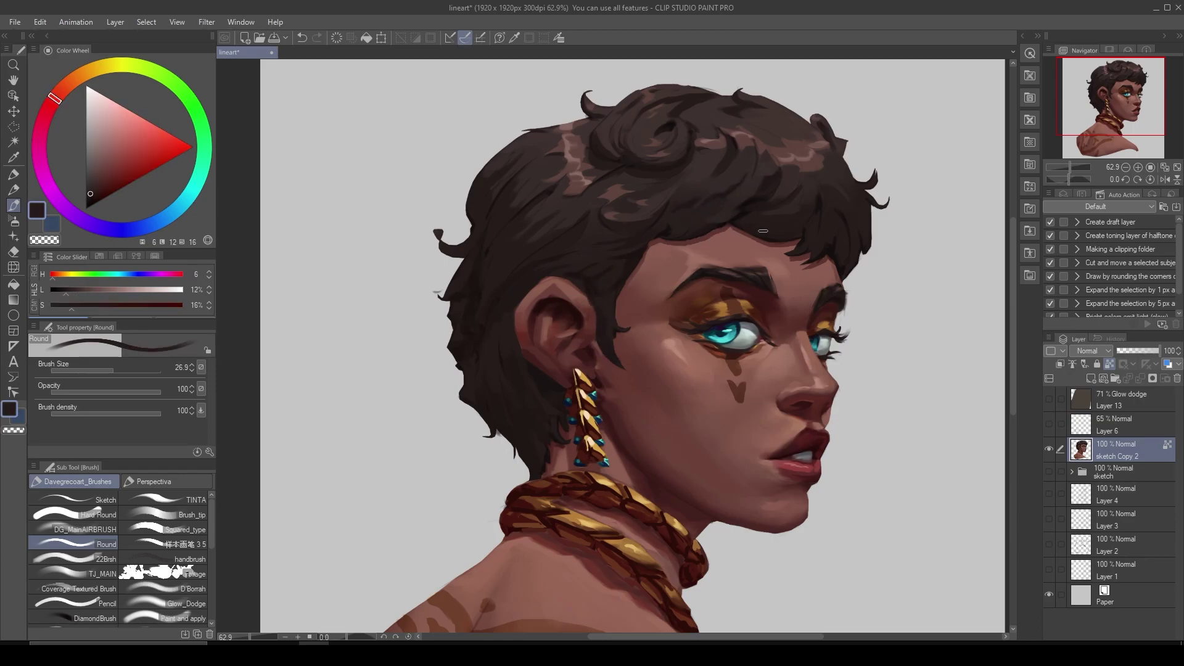
alt+click(512, 198)
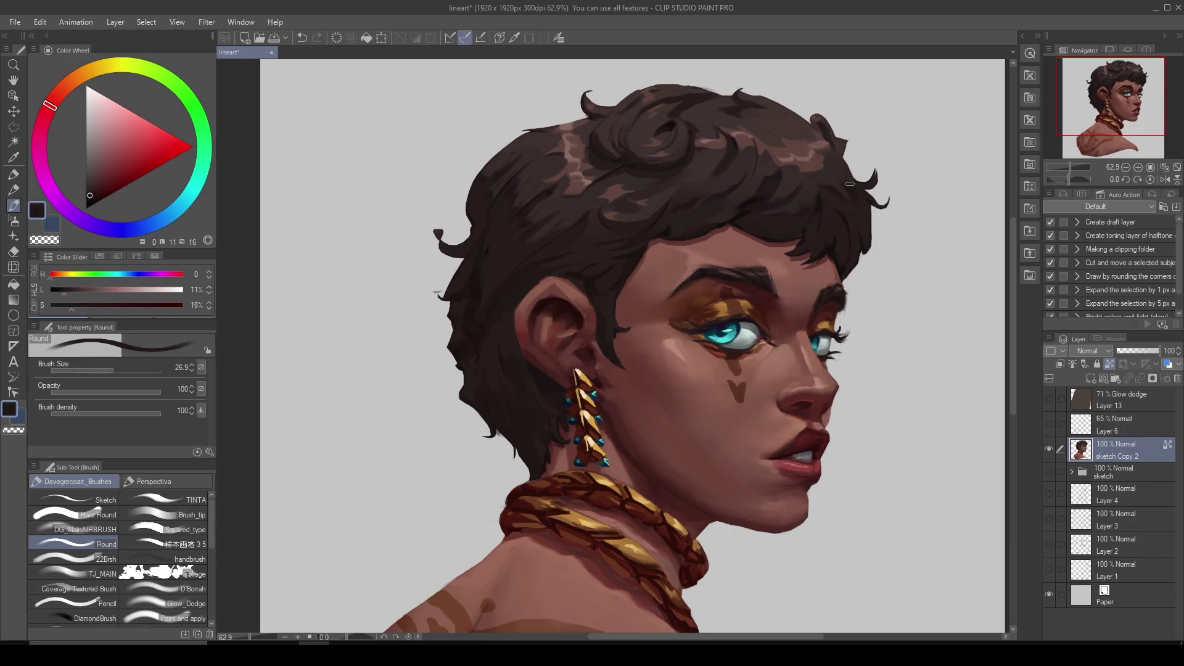
Paint sampled dark brown strands into the fringe and front hair using the full-density Round brush at size 29.3.
alt+click(667, 234)
alt+click(811, 227)
alt+click(704, 190)
alt+click(714, 152)
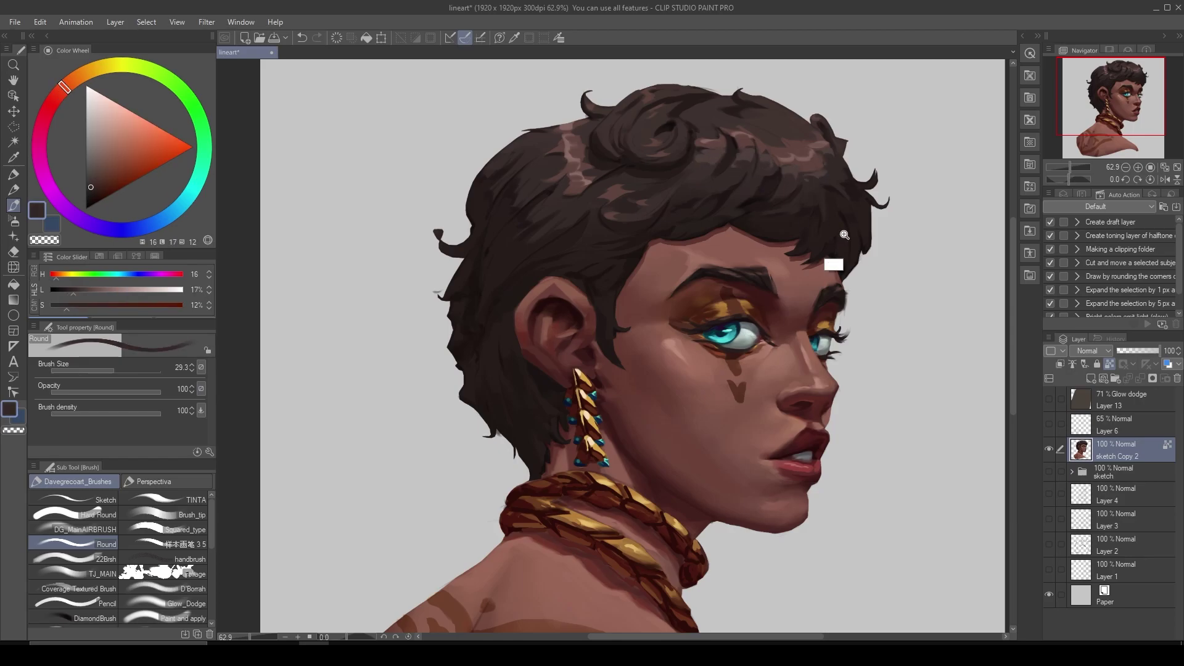
scroll(854, 268, down, 1)
alt+click(752, 160)
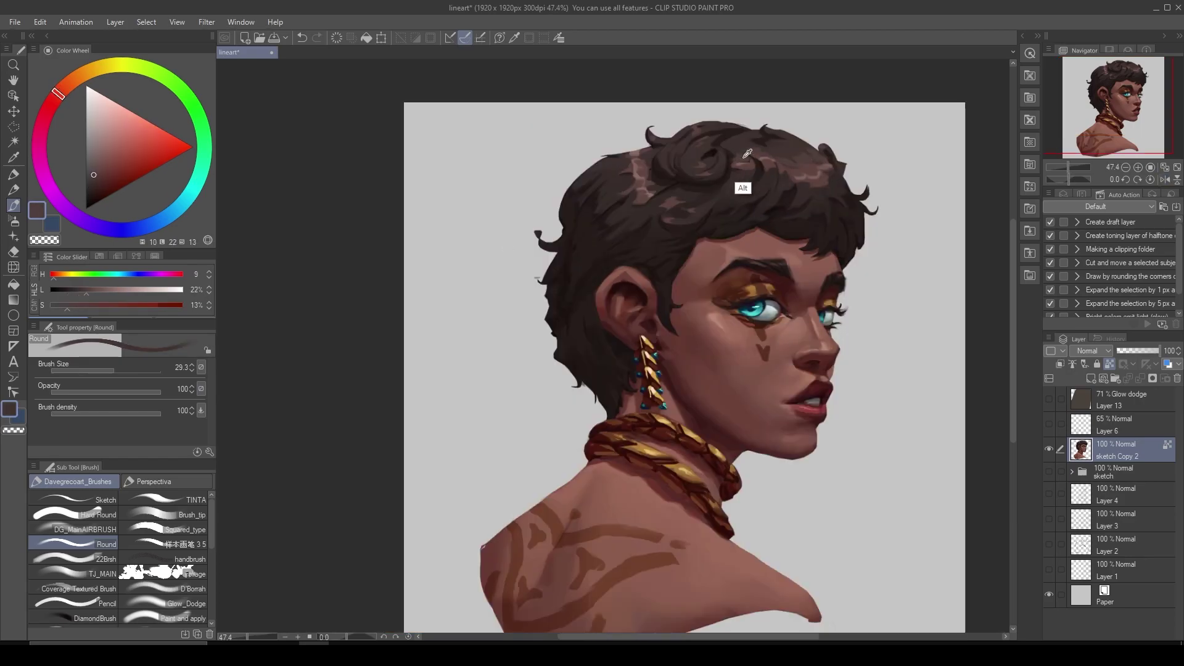
Refine the crown's reddish highlights and nearby locks with sampled muted reddish and dark browns using the Round brush at size 33.1.
alt+click(717, 177)
alt+click(651, 155)
alt+click(650, 220)
alt+click(654, 294)
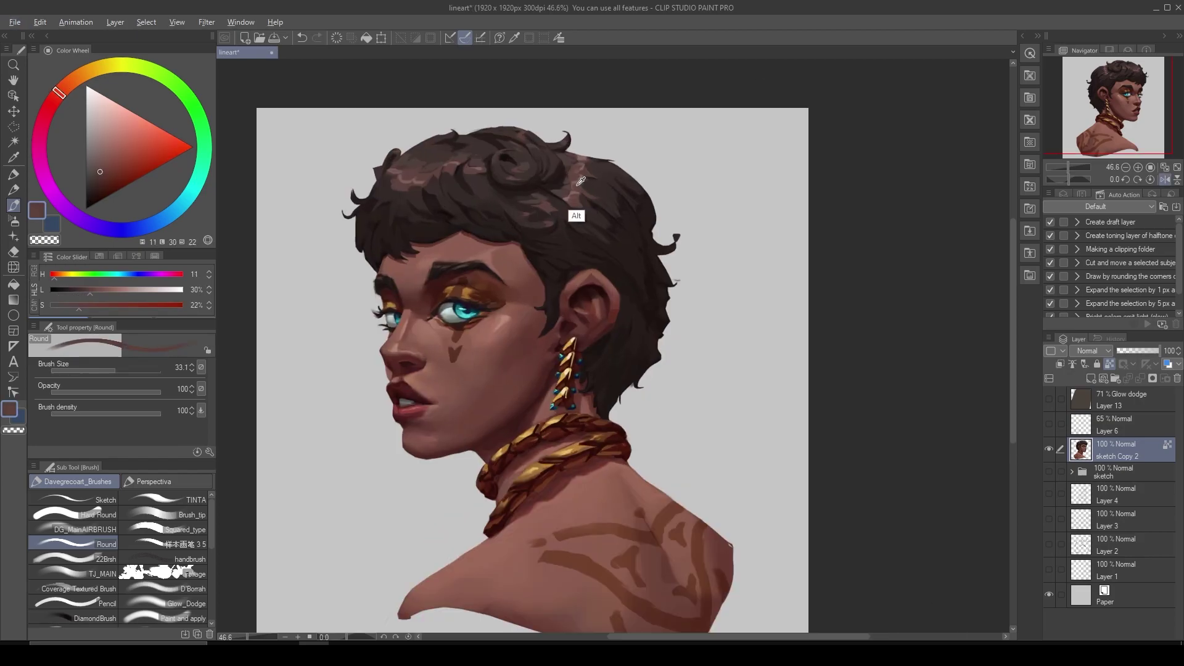
alt+click(578, 182)
alt+click(578, 182)
alt+click(549, 196)
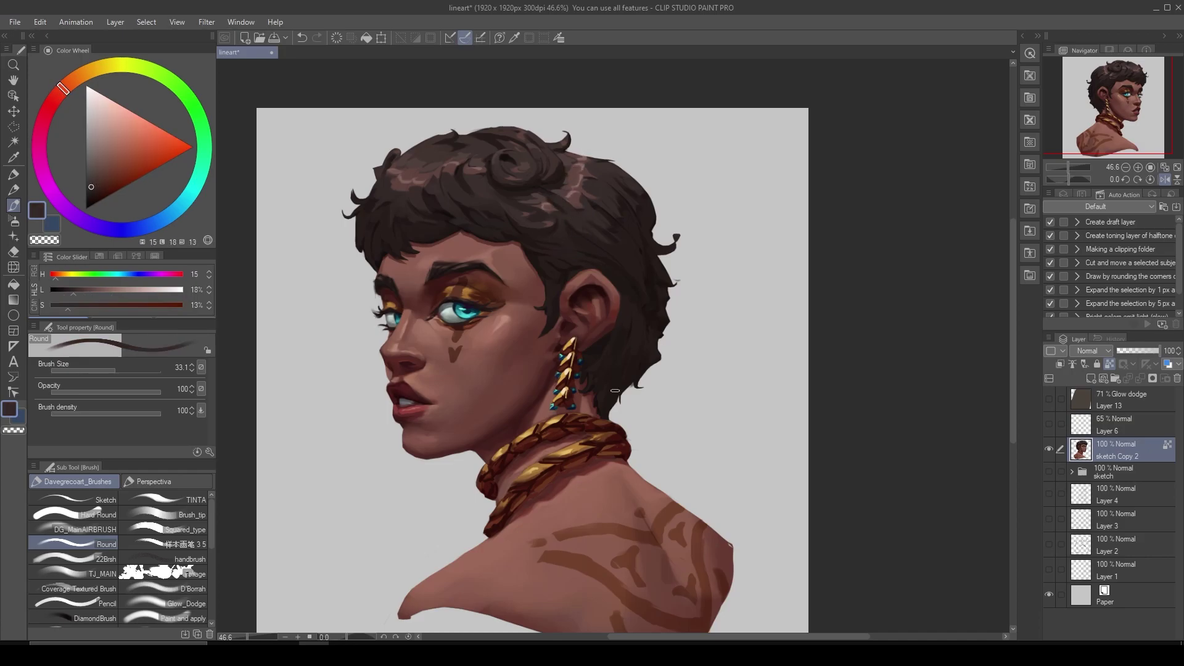
alt+click(569, 213)
Touch up the ear's inner shading with sampled reddish browns using the Round brush at size 24.3, and save the file.
scroll(568, 302, up, 2)
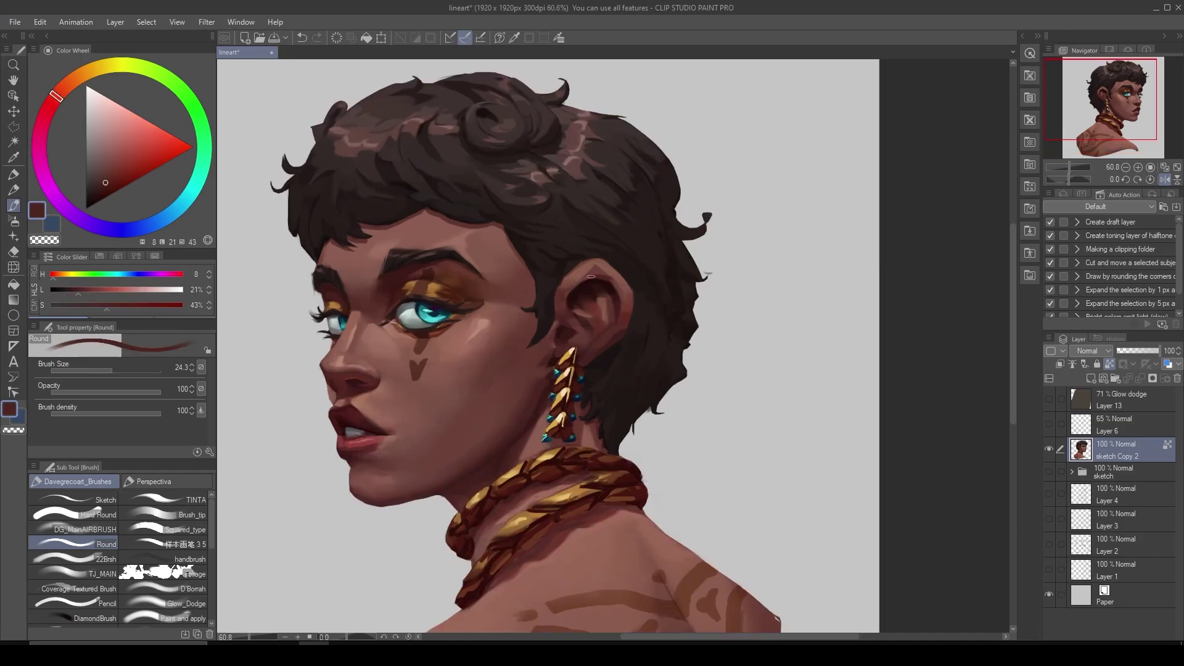
alt+click(591, 304)
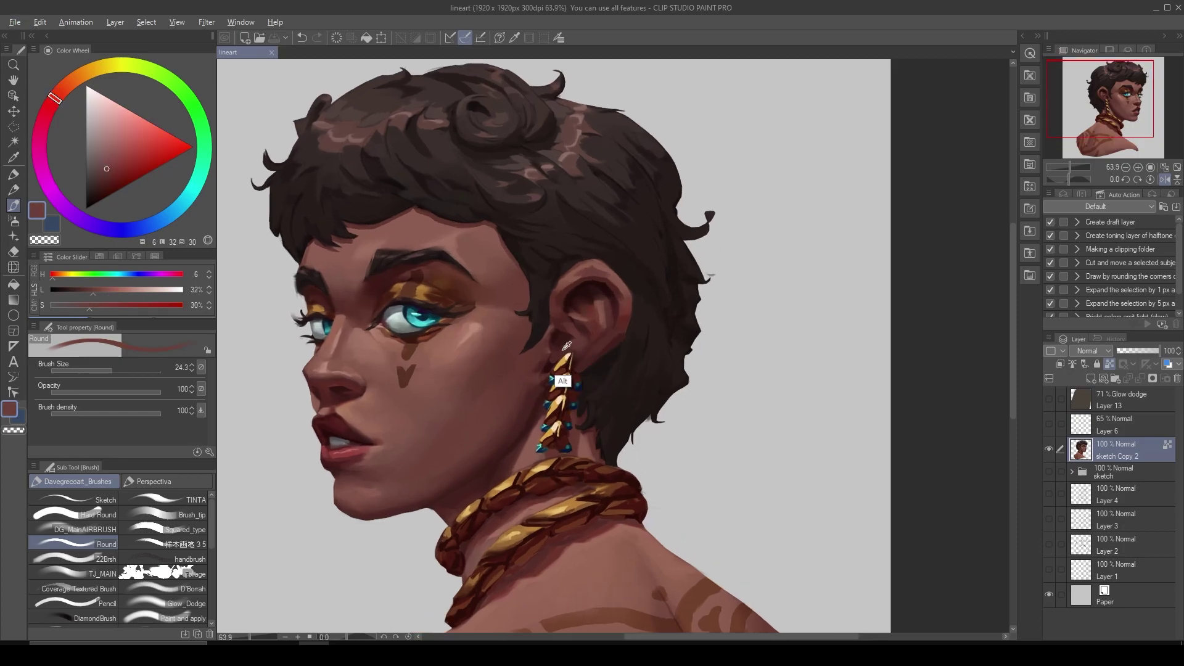
alt+click(566, 348)
Refine the earlobe's edge around the top of the earring with sampled reddish brown using the Round brush at size 14.2.
scroll(566, 348, down, 2)
scroll(564, 364, up, 3)
key(h)
click(667, 370)
alt+click(668, 367)
drag(670, 398, 662, 398)
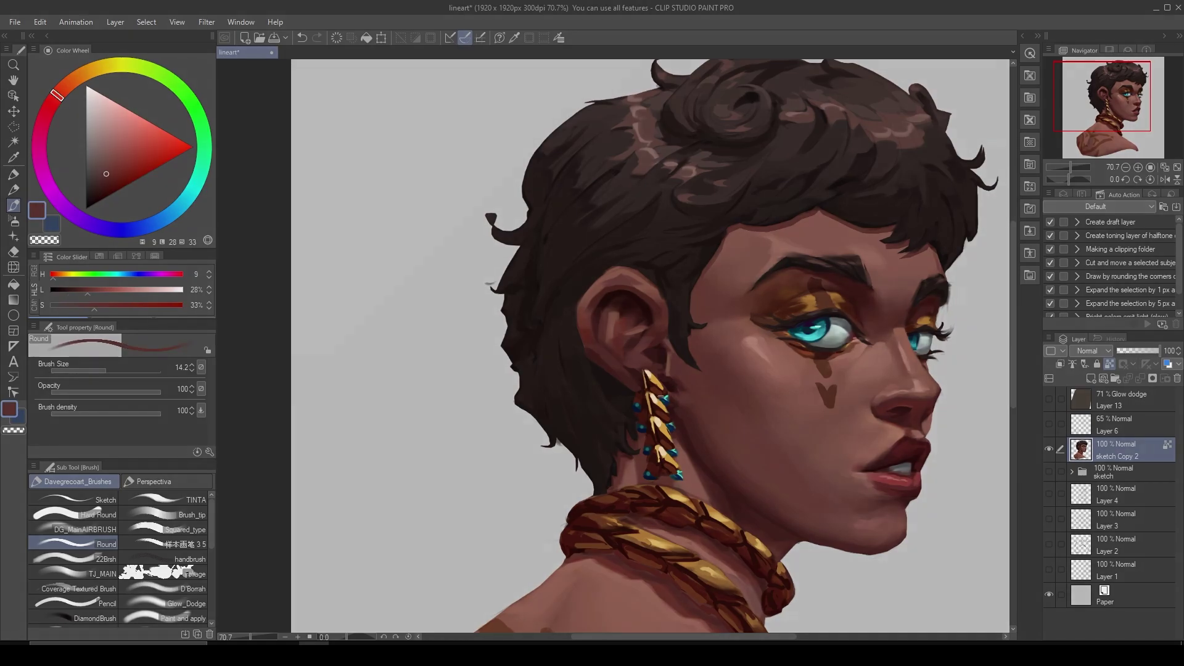